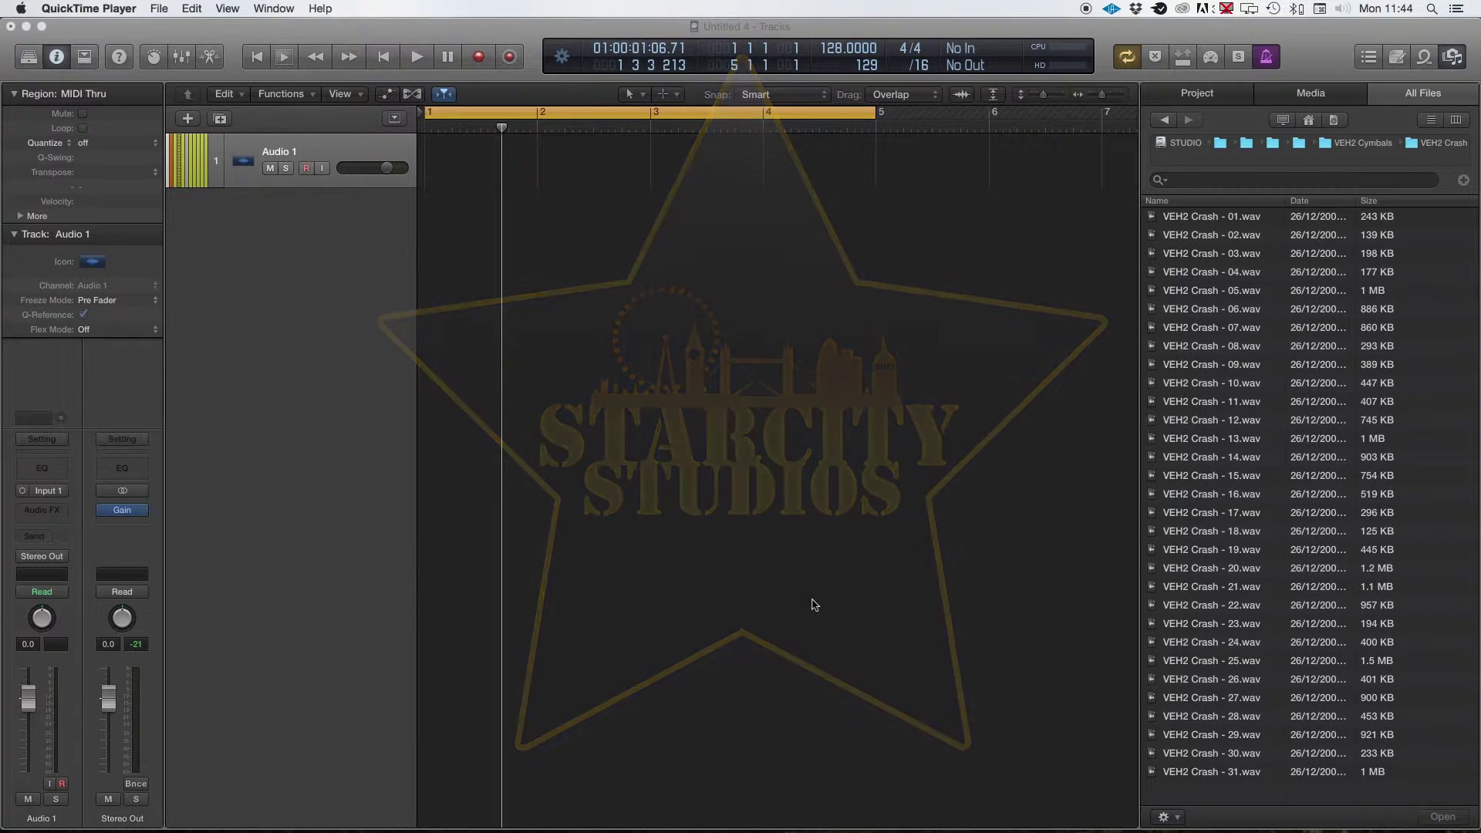
Step the All Files browser back from the VEH2 Crash files to the 01 House sample folders
left_click(1163, 121)
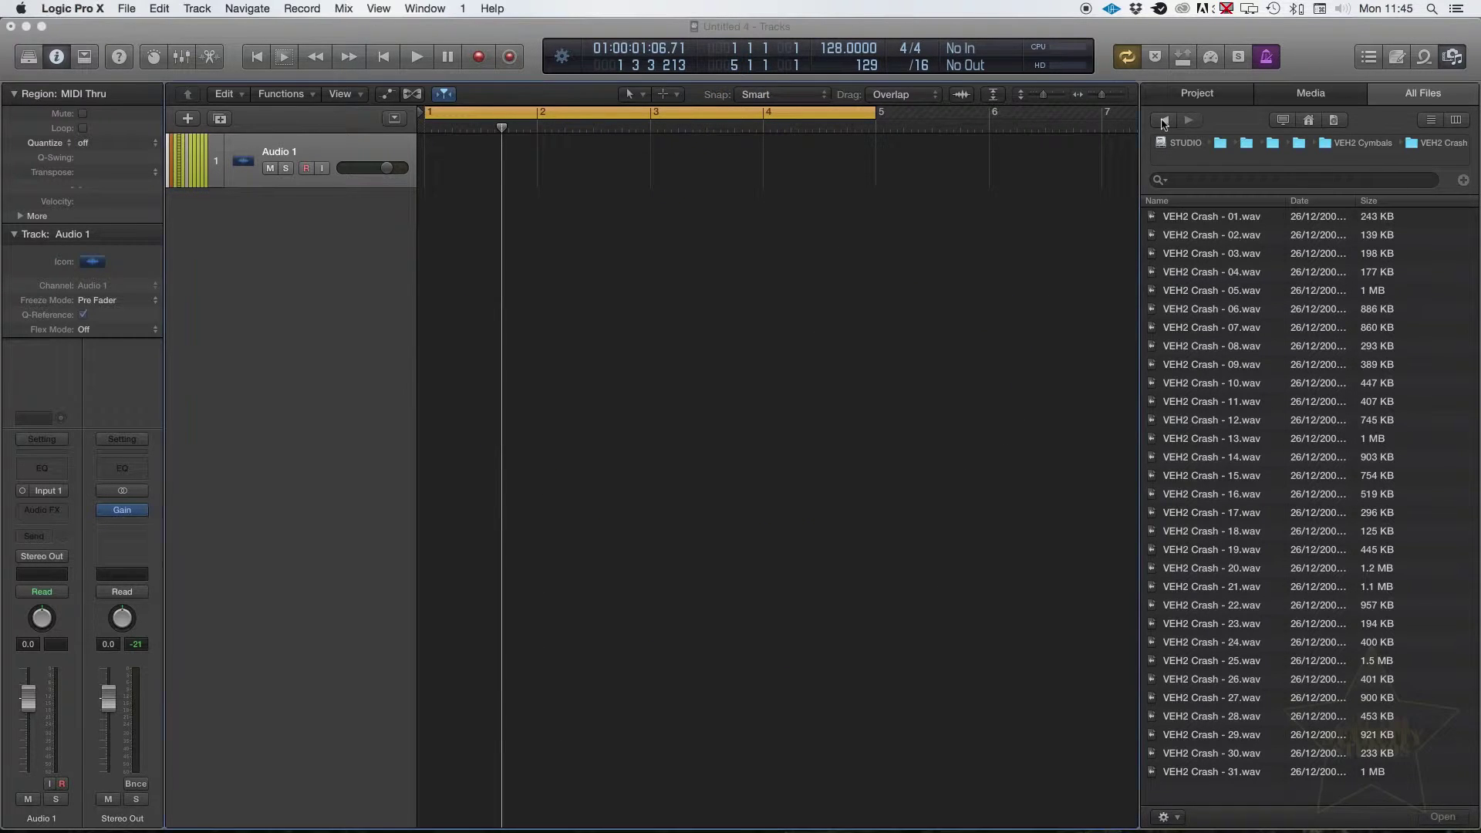
left_click(1163, 121)
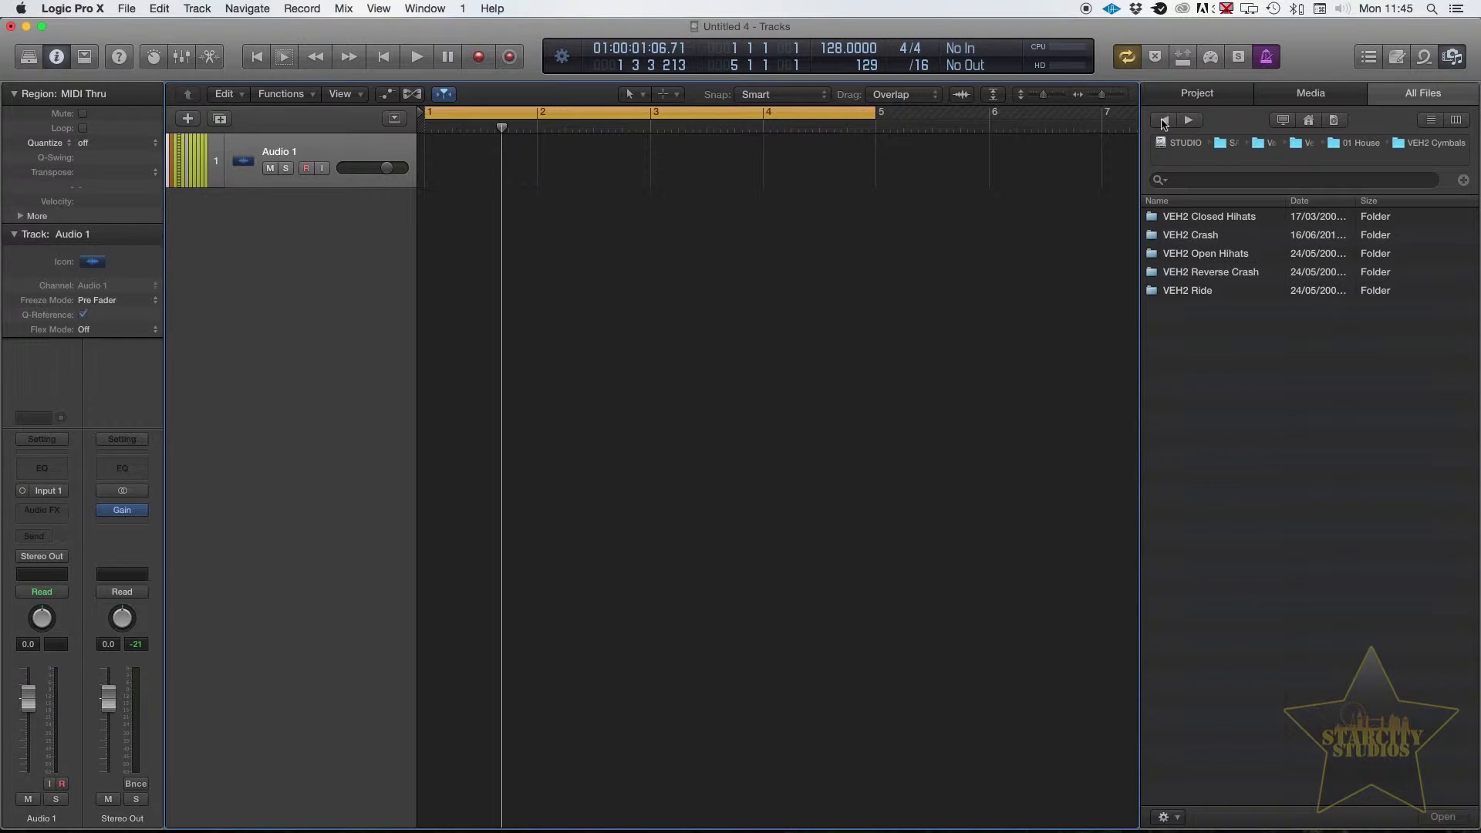
left_click(1165, 120)
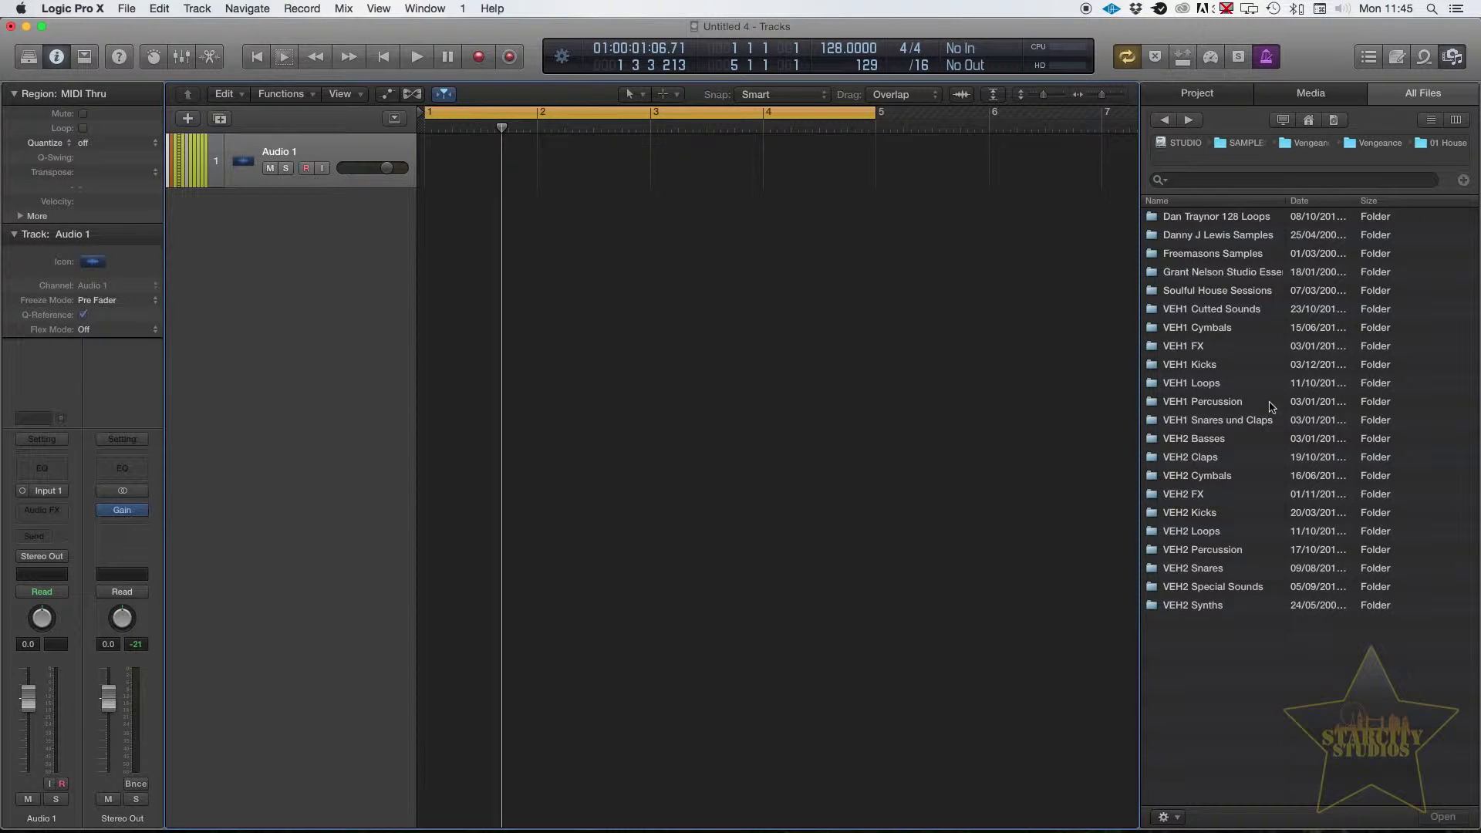
Drag VEH1 Soft Kick - 001 from VEH1 Kicks > Soft Kicks onto a new track at bar 1 and audition it
double_click(1222, 365)
double_click(1216, 236)
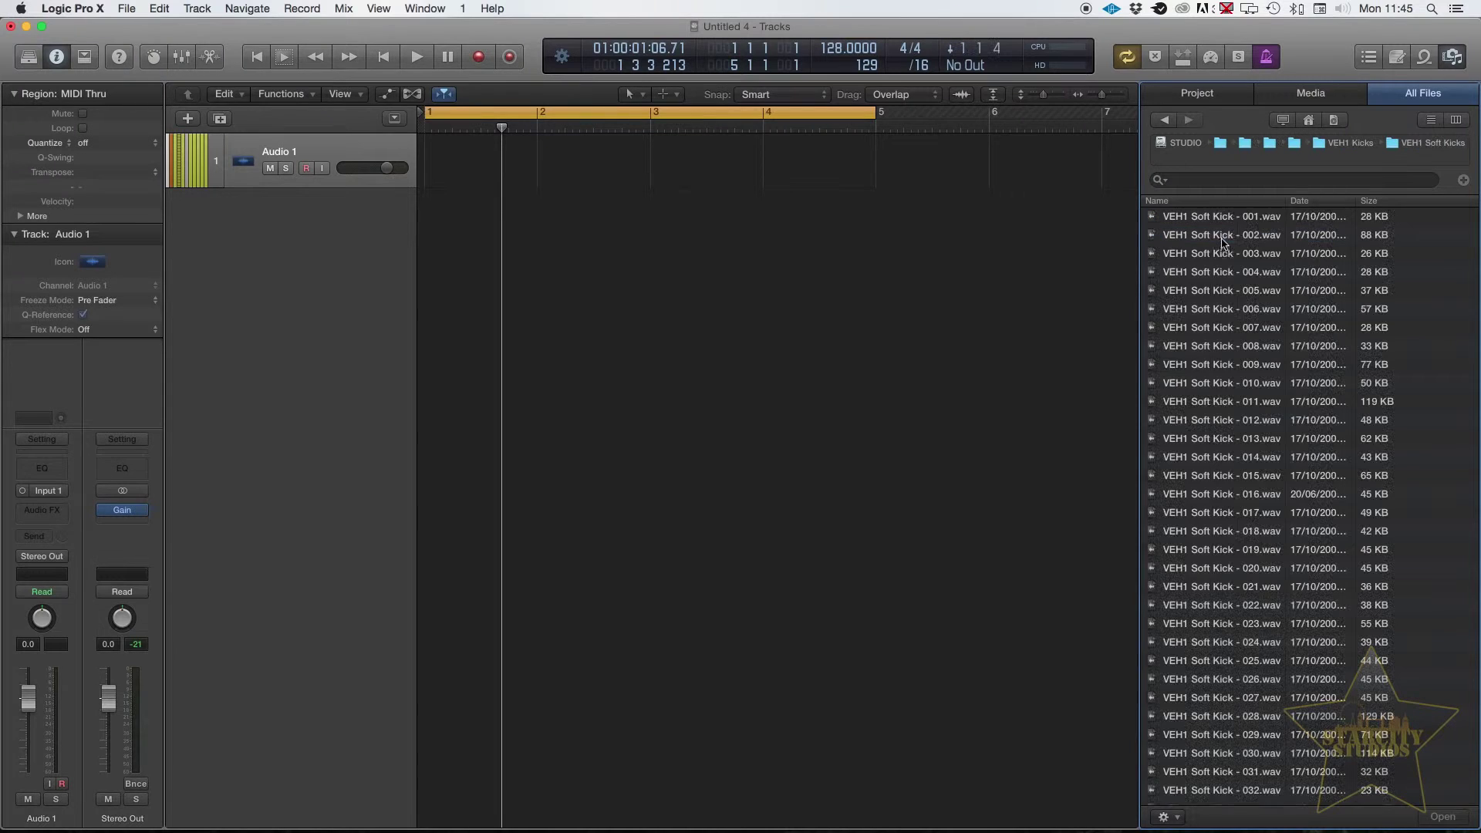
left_click_drag(1218, 224, 382, 224)
key("space")
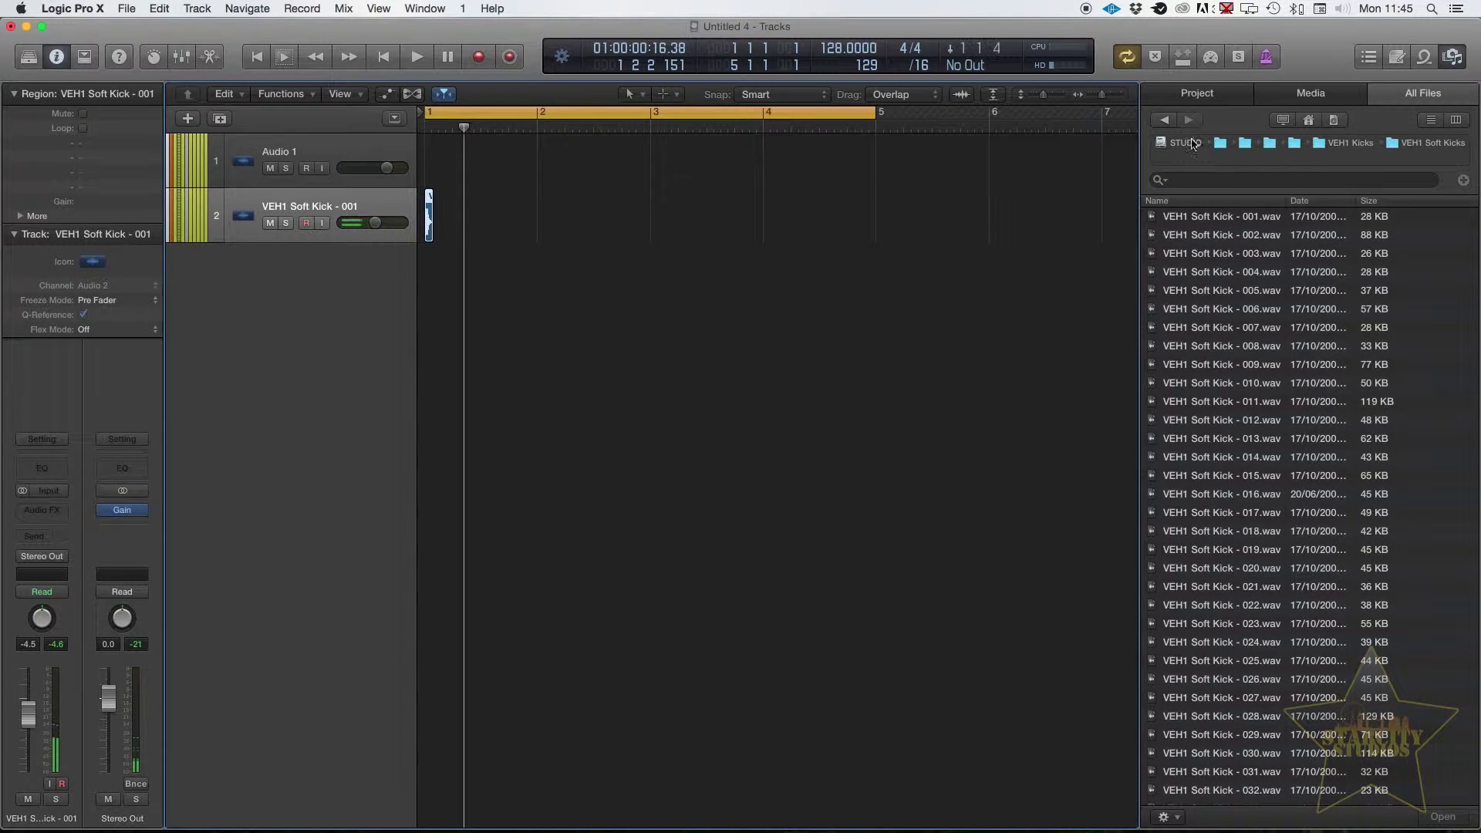
Add VEH2 Claps - 003 from the VEH2 Claps folder as a new track at bar 1
left_click(1160, 121)
left_click(1168, 121)
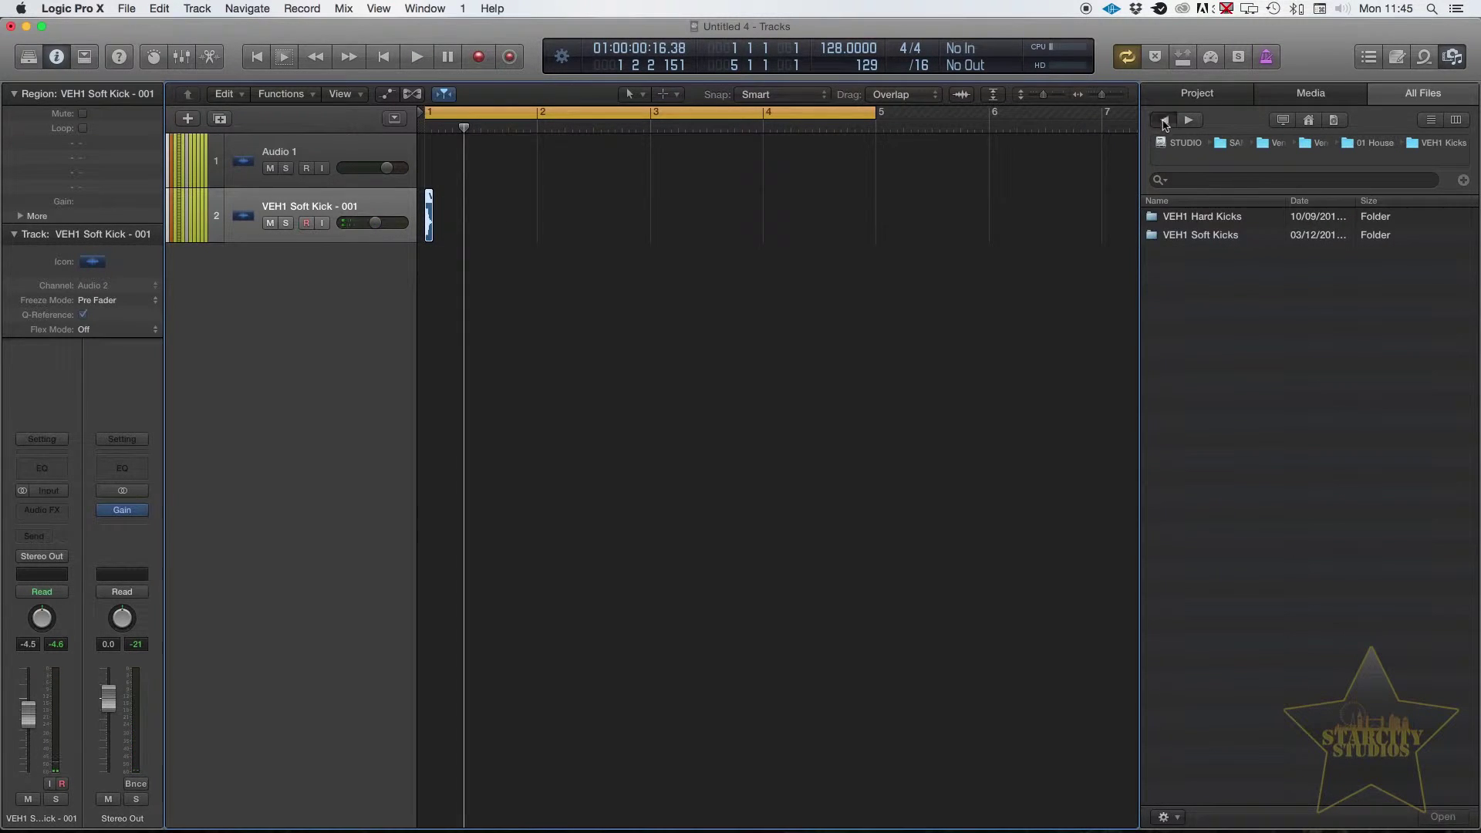
double_click(1216, 456)
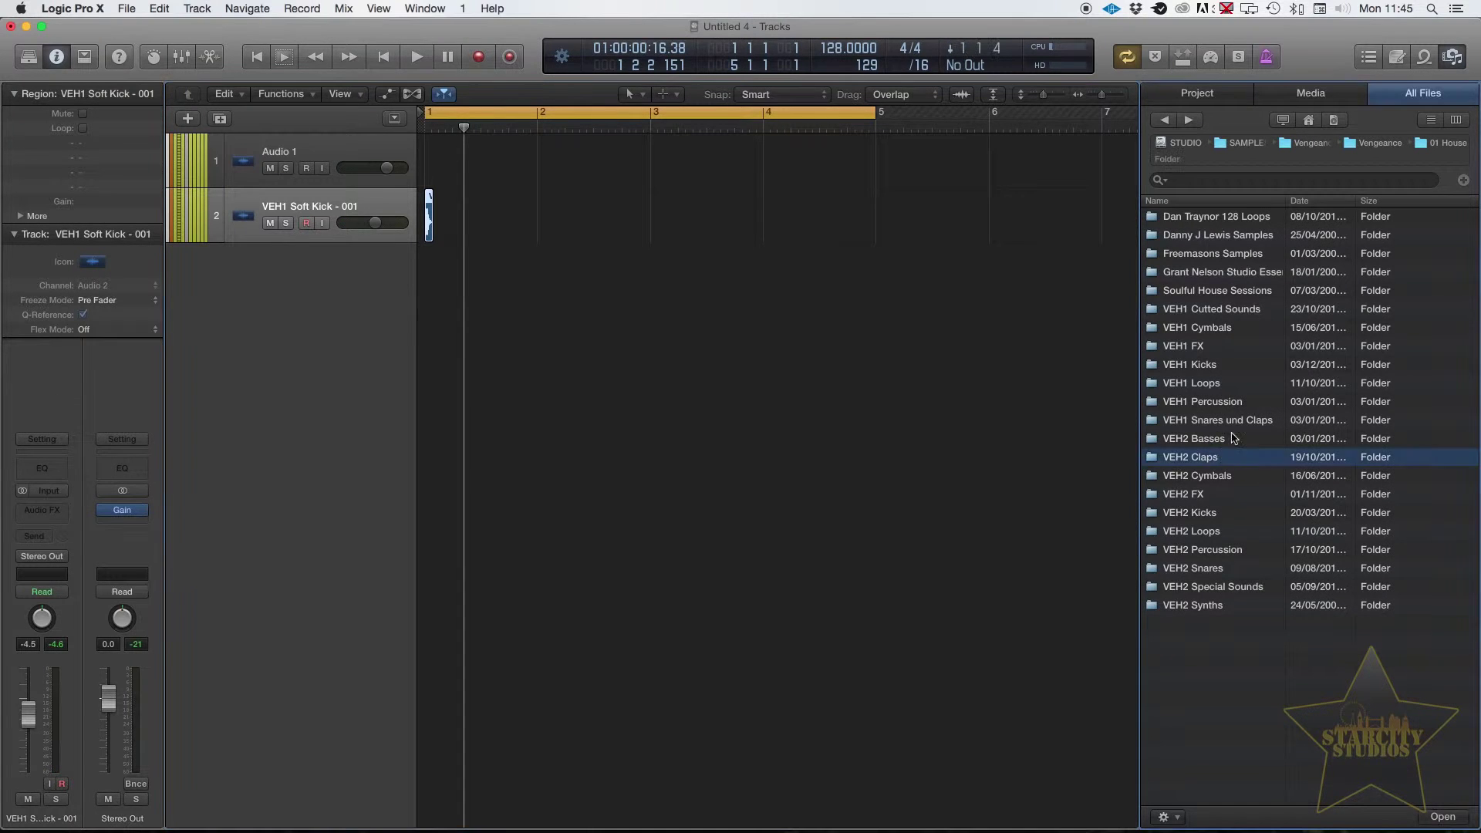
left_click(1244, 254)
left_click_drag(1244, 257, 446, 287)
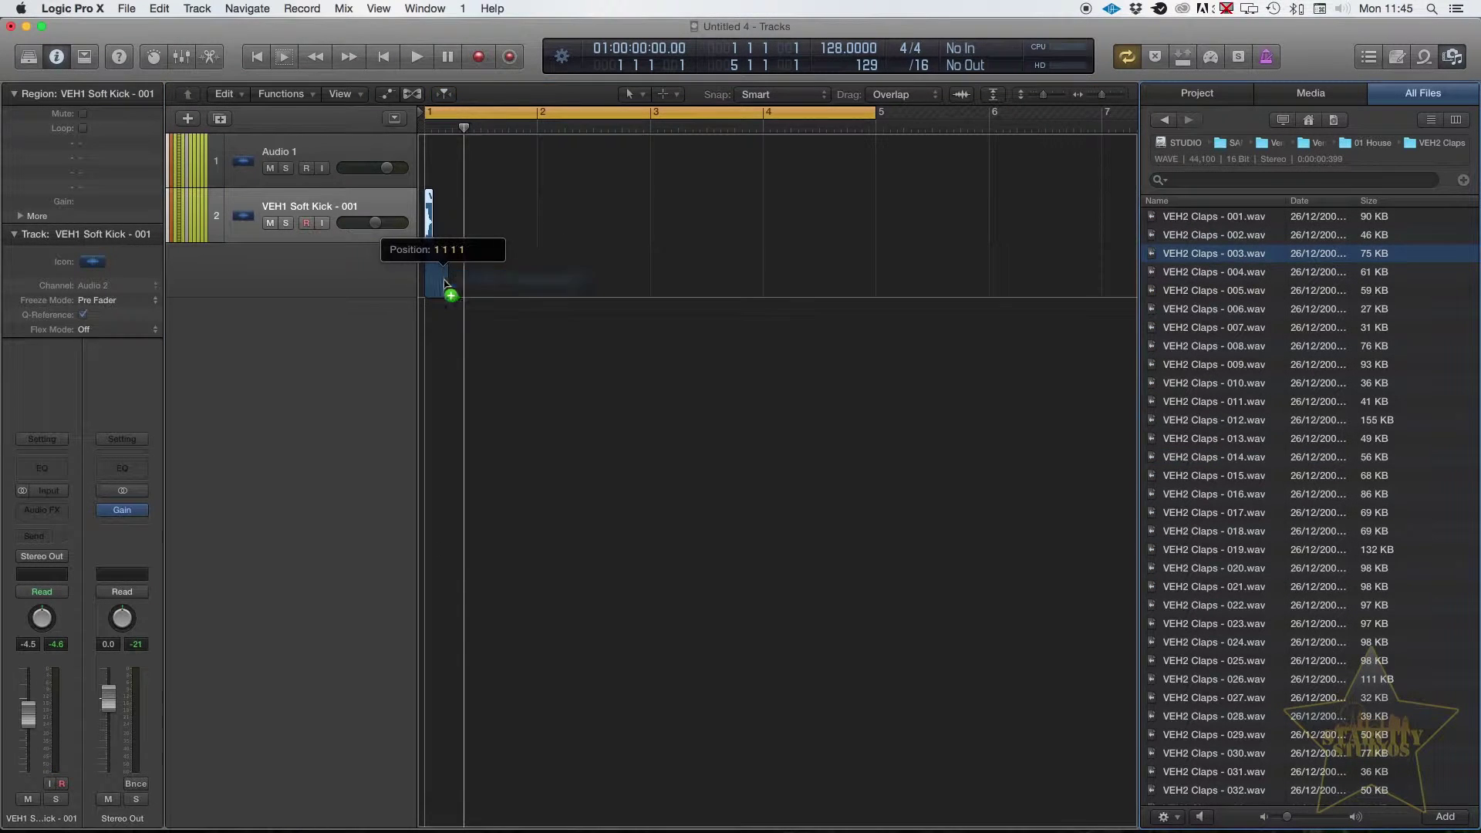
Add VEH1 Open Hihat - 002 from VEH1 Cymbals > Open Hihat as a new track
left_click(1165, 121)
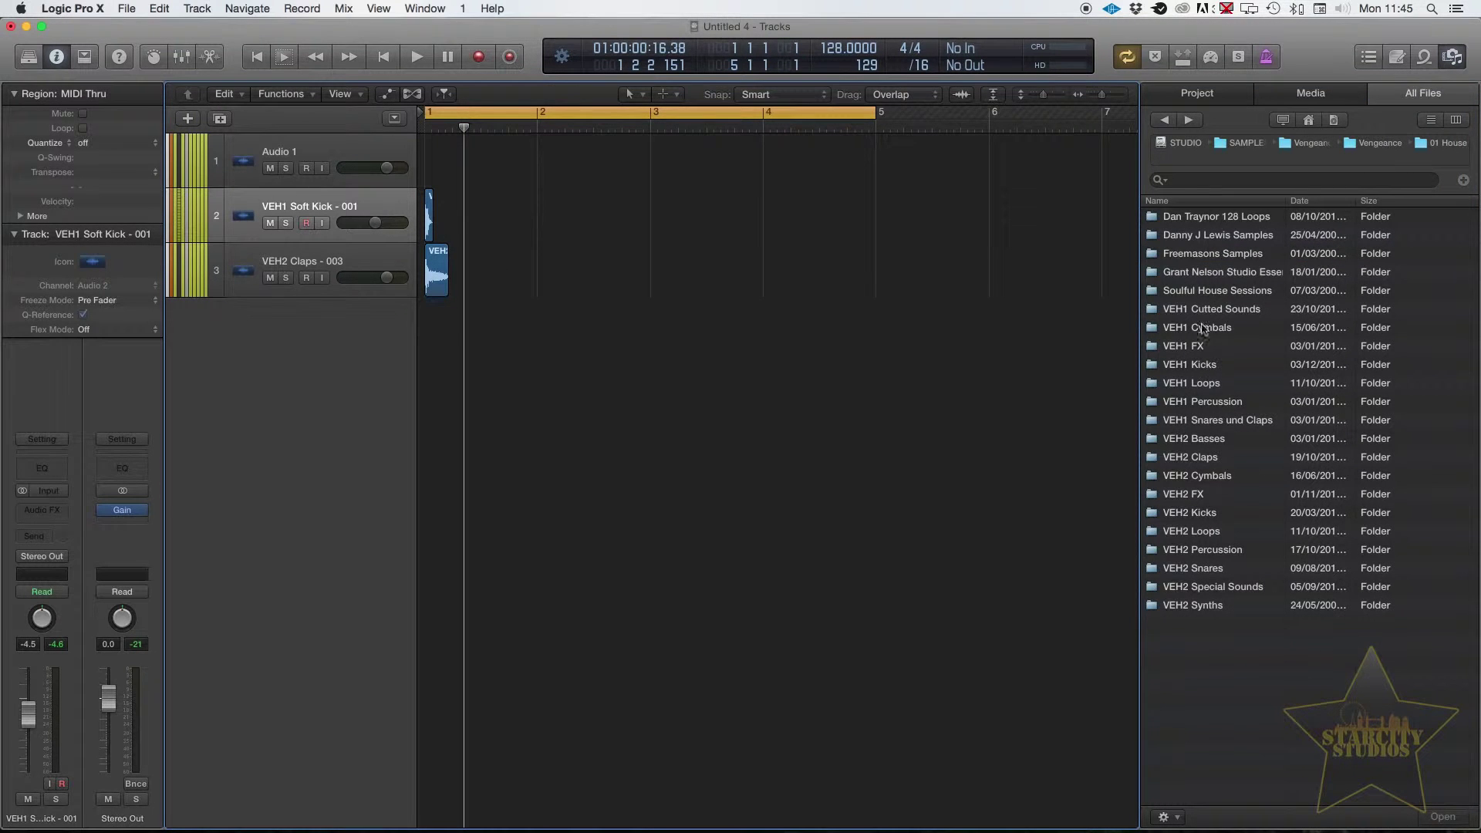
double_click(1204, 328)
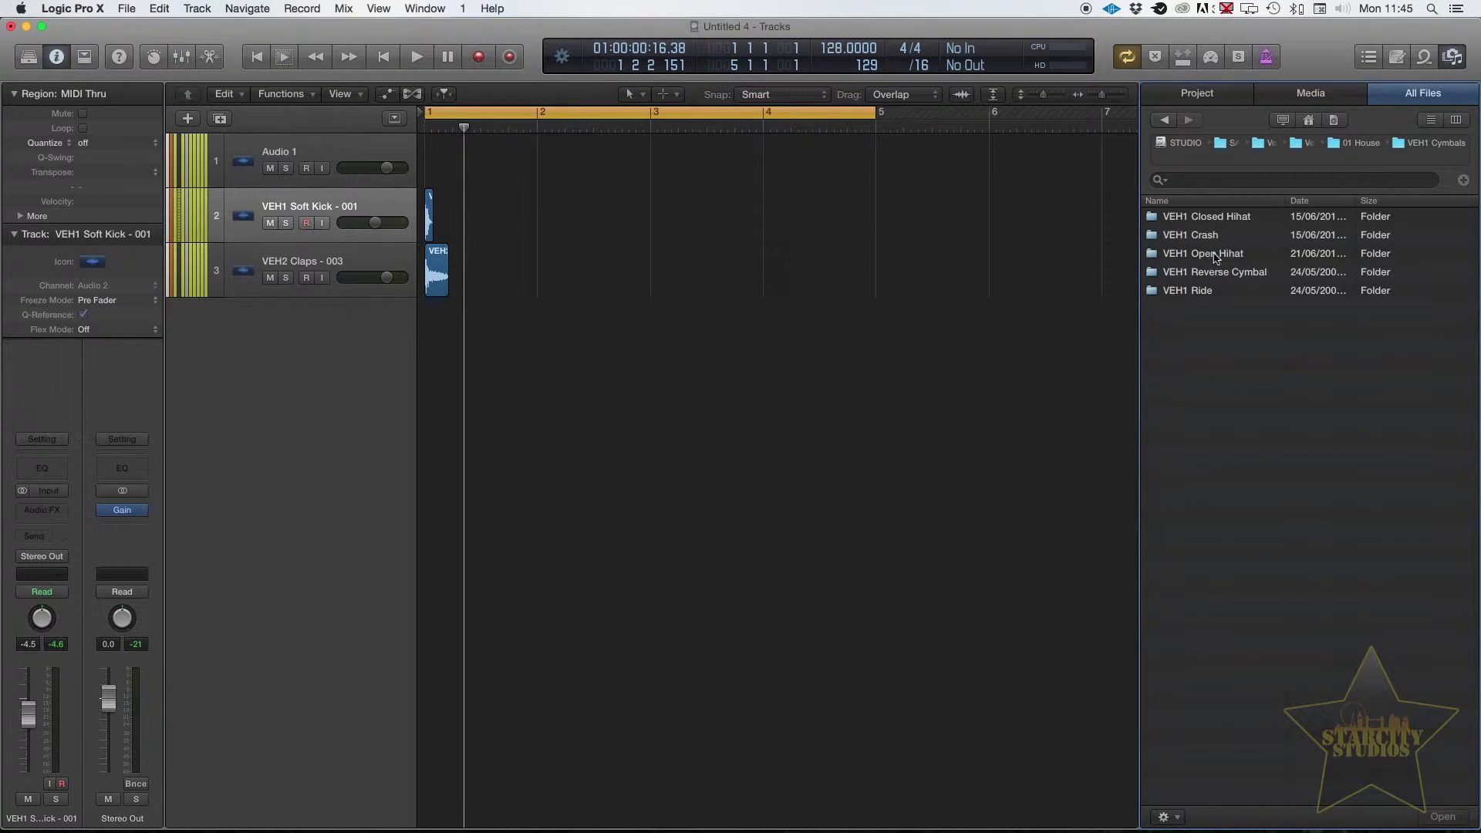
double_click(1217, 254)
left_click_drag(1220, 241, 428, 364)
left_click(628, 363)
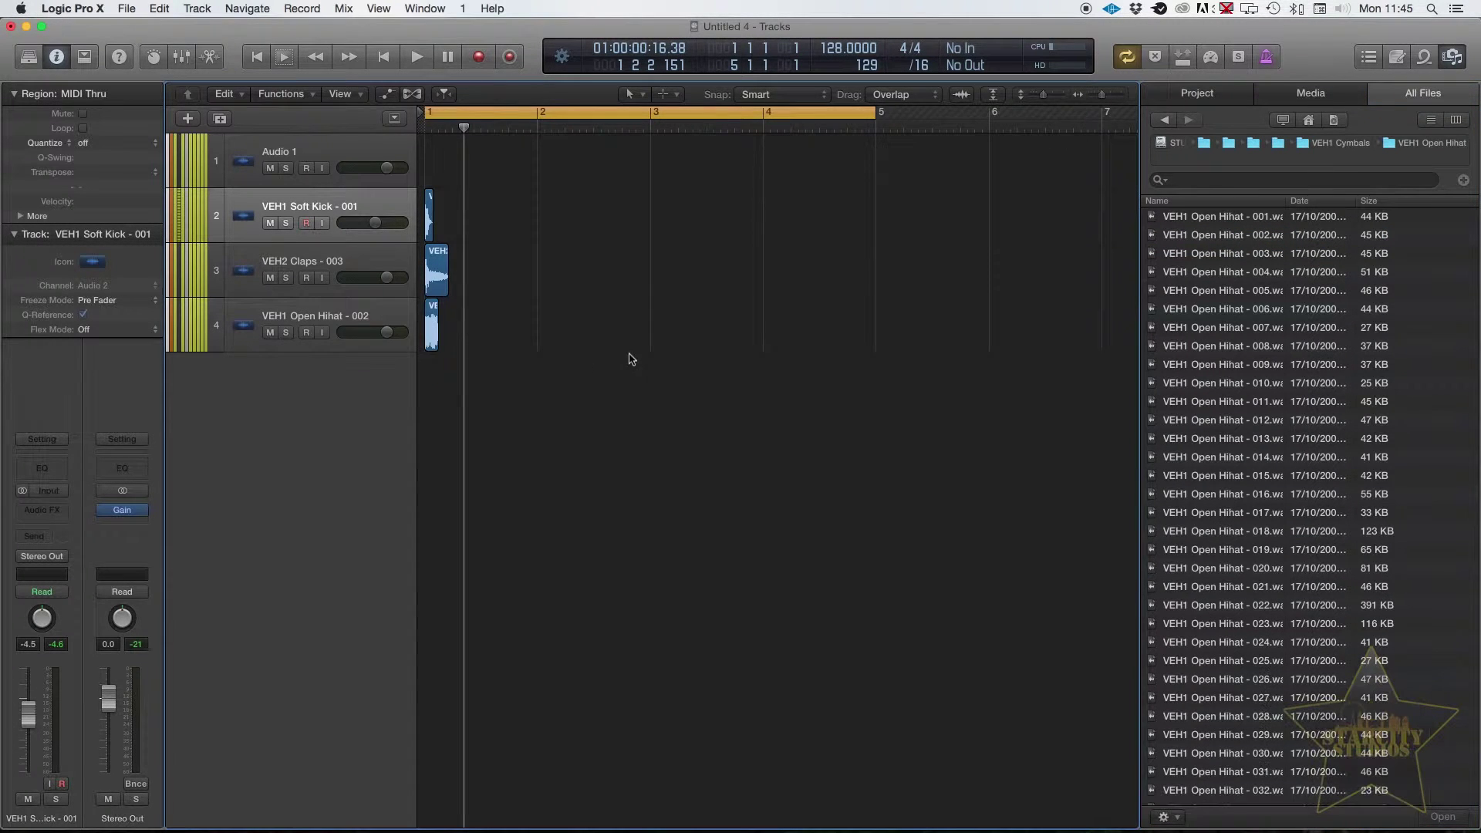
key("super+Right")
key("super+Right")
key("super+Right")
Mute the clap and open hi-hat tracks and duplicate the kick region along bar 1
scroll(631, 357, "left", 2)
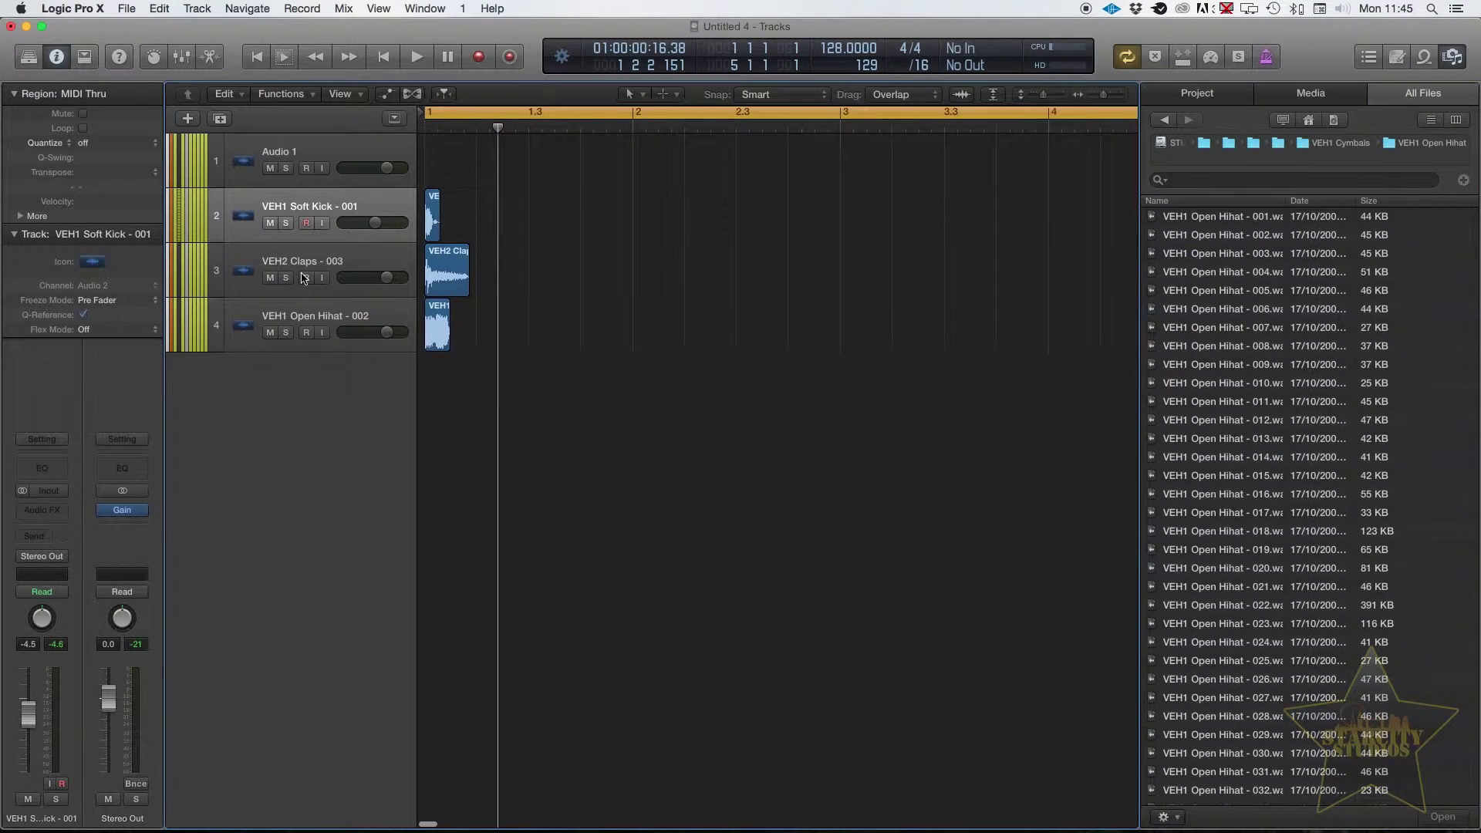
left_click(270, 278)
left_click(270, 332)
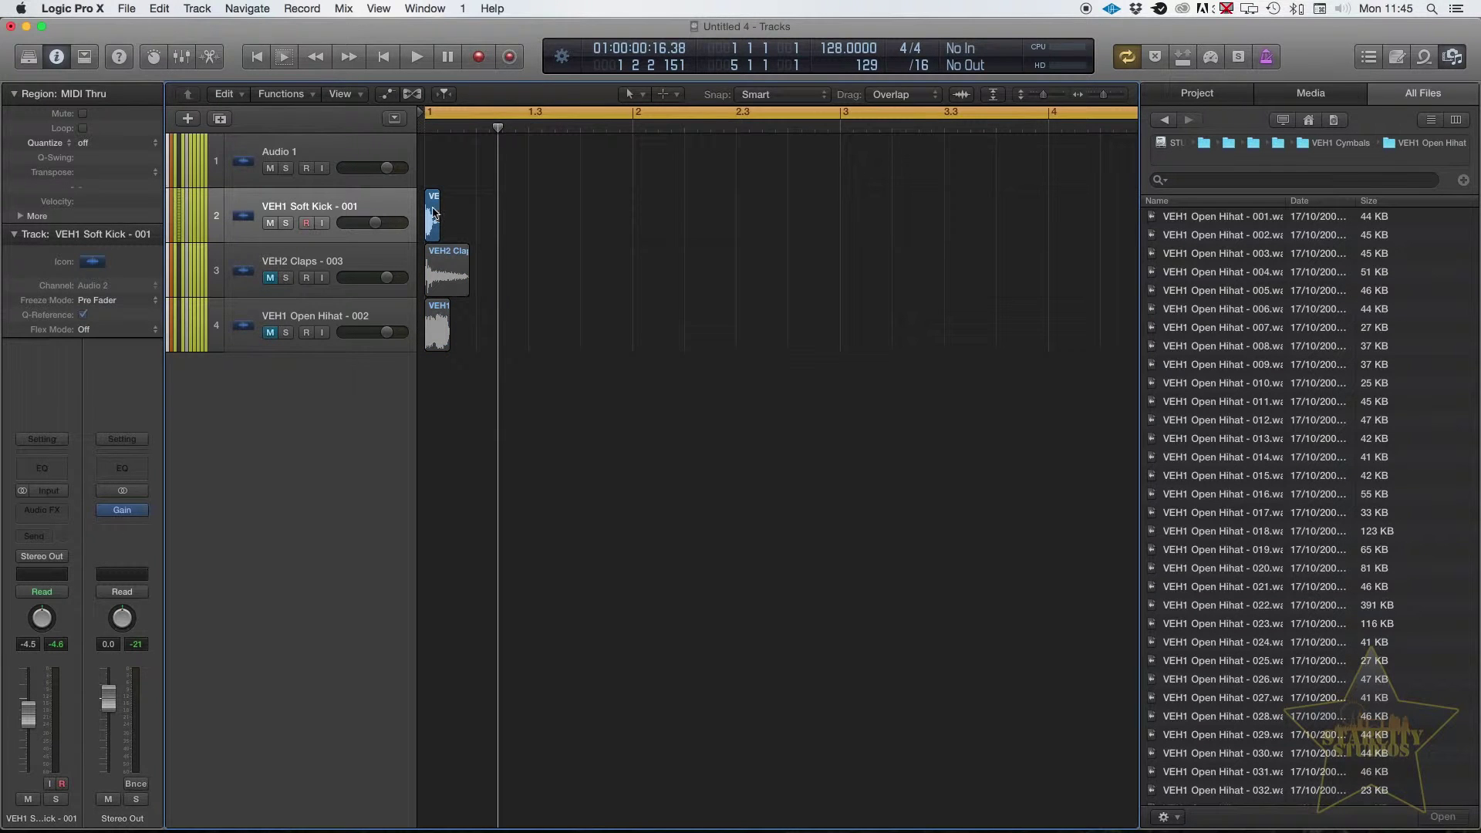
left_click_drag(432, 212, 543, 210)
scroll(533, 215, "down", 5)
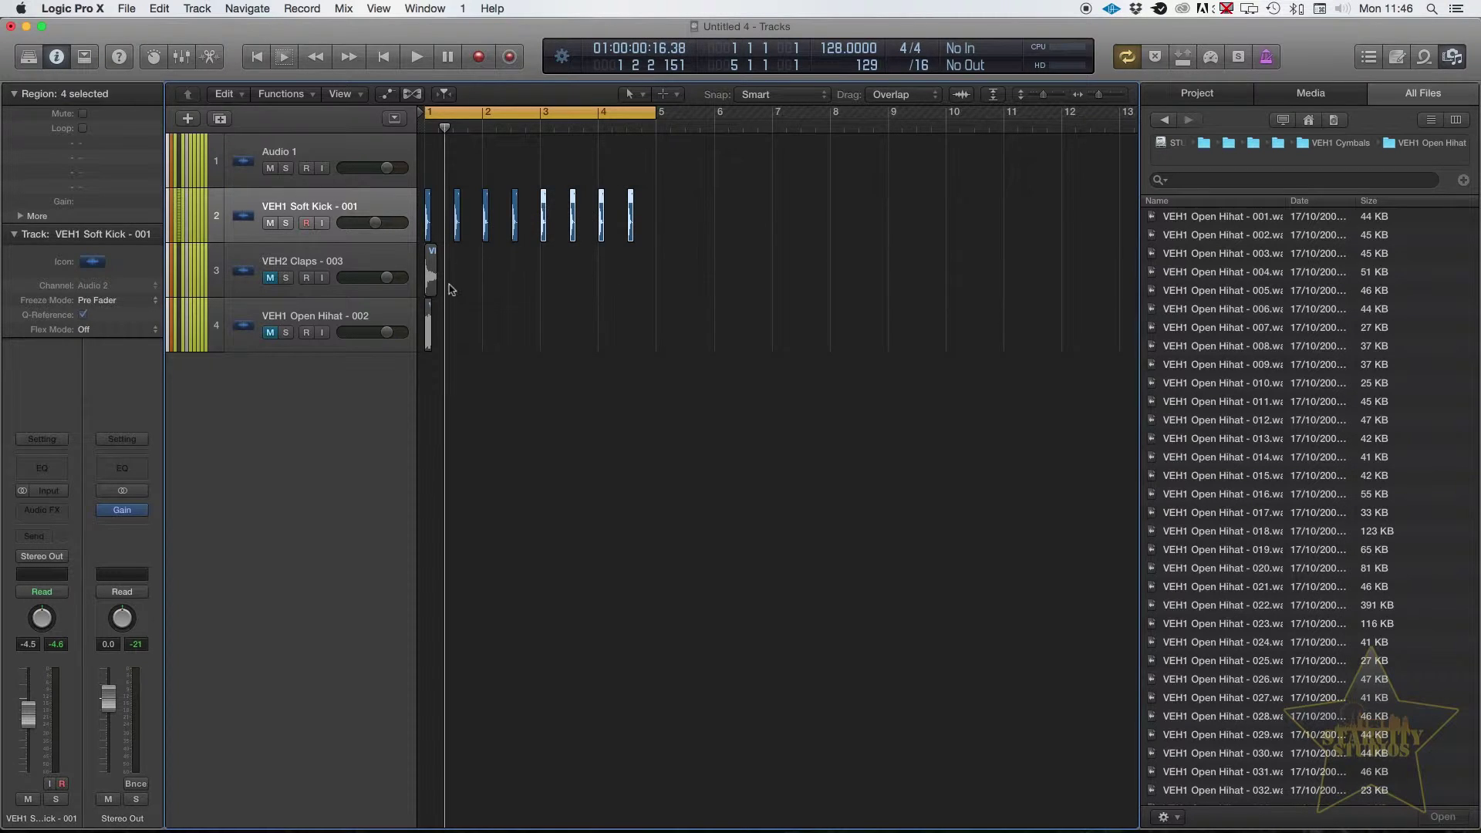
key("space")
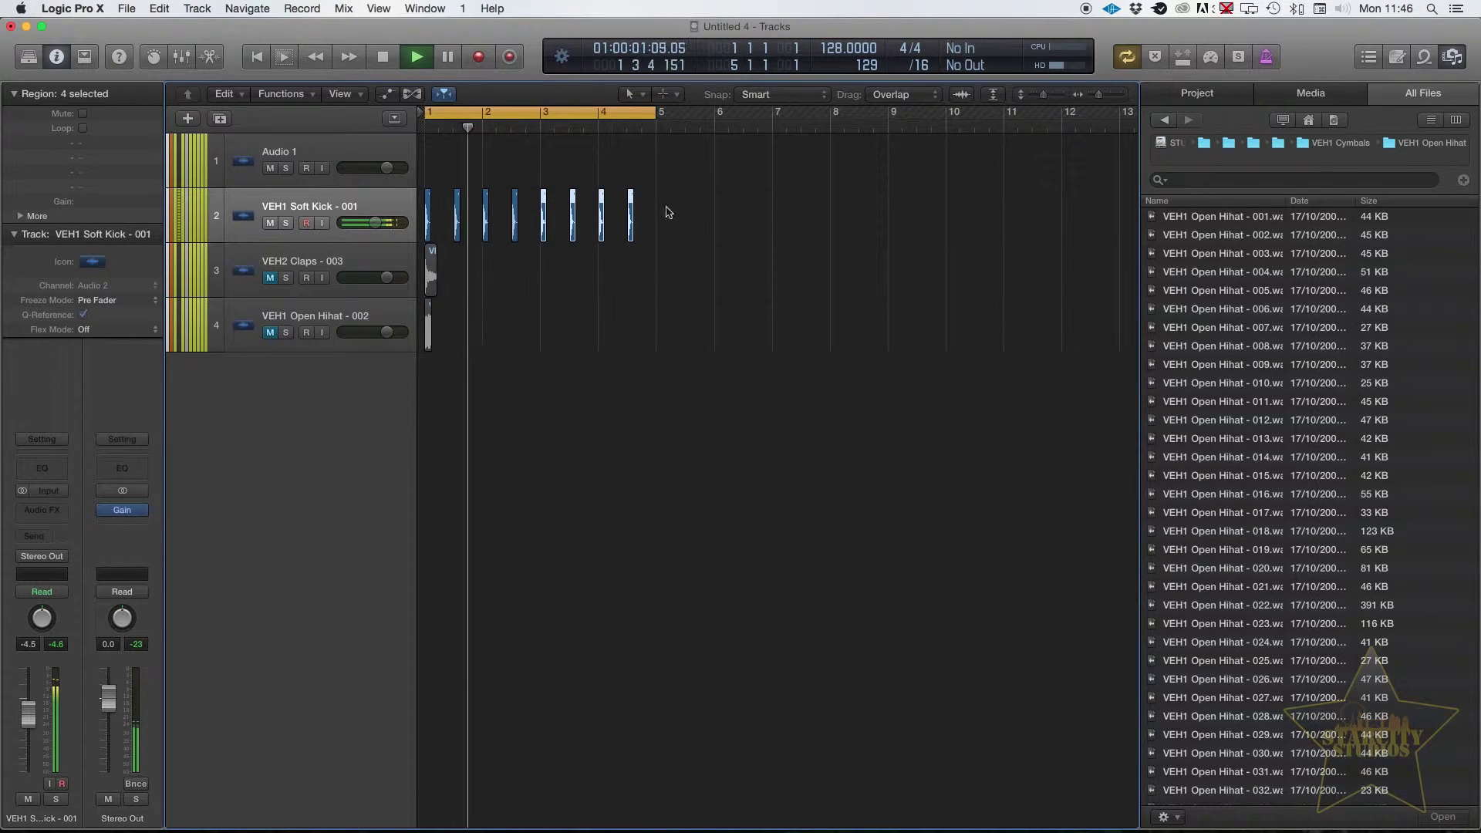
key("space")
Copy the eight kick regions so the kick repeats every beat through bar 4
left_click_drag(672, 215, 461, 209)
scroll(428, 207, "right", 2)
key("space")
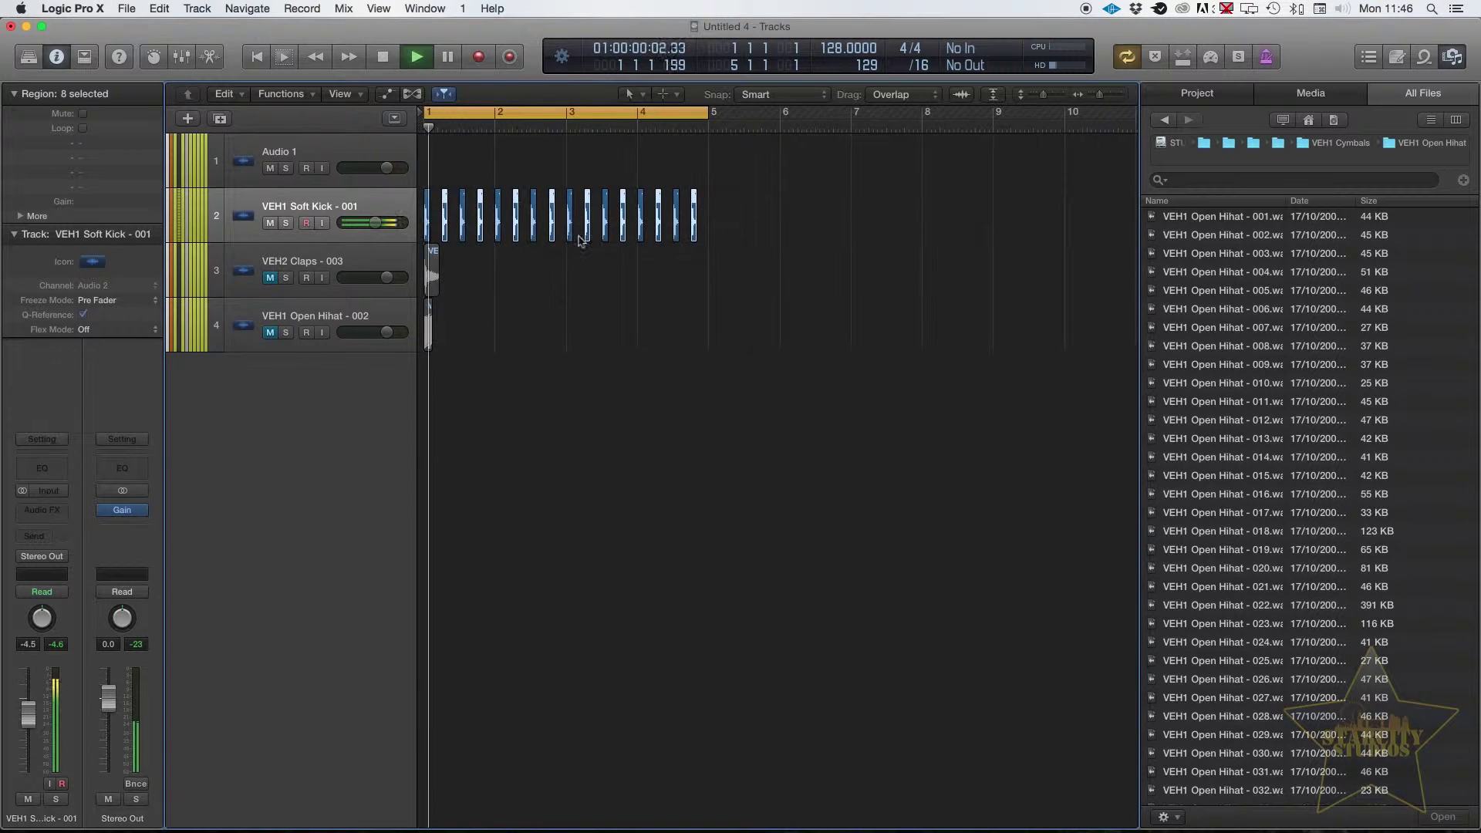
key("space")
Unmute the claps and place clap copies on beats 2 and 4
left_click(270, 277)
left_click_drag(435, 266, 516, 263)
key("space")
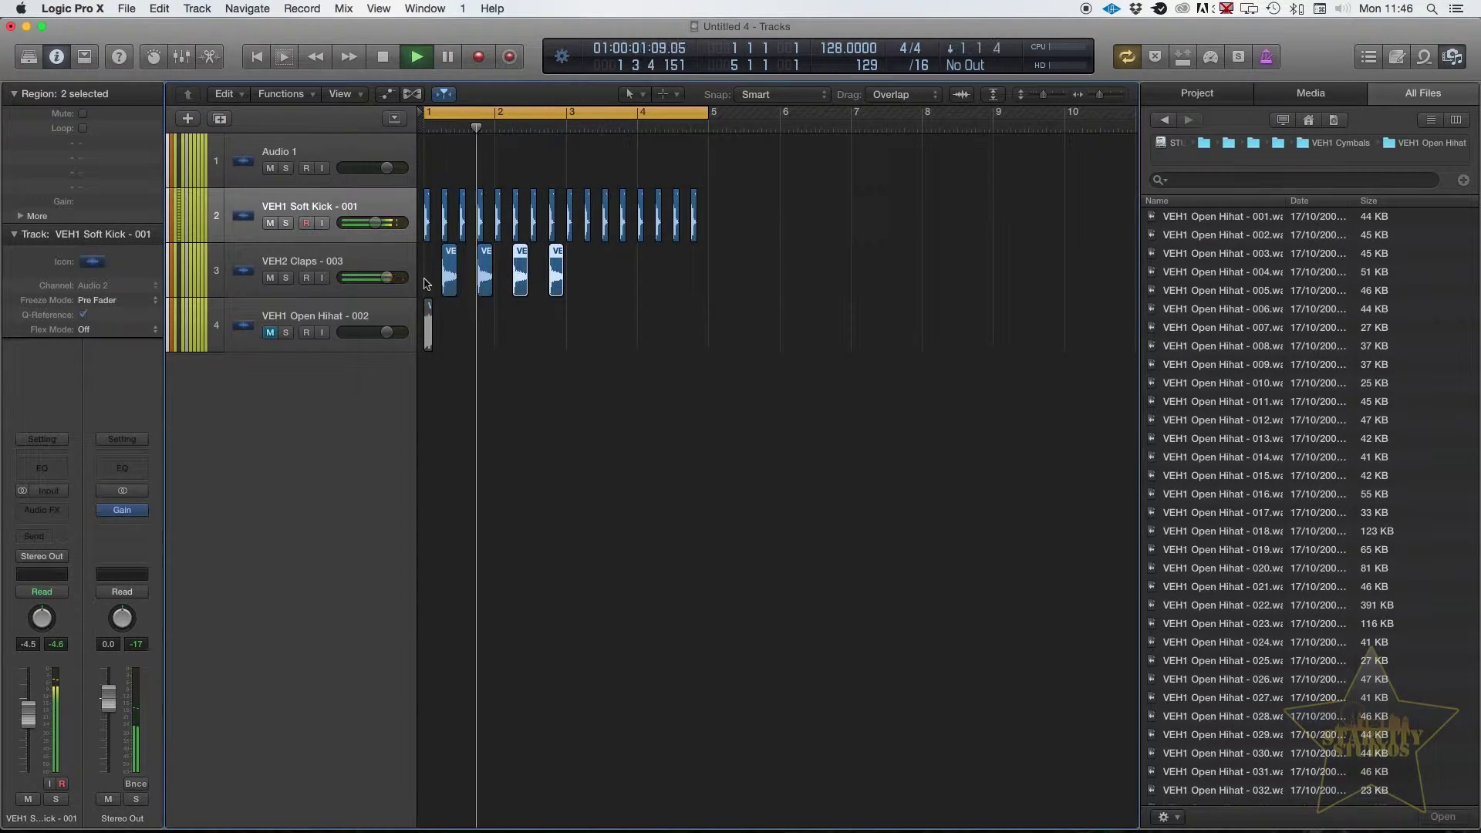
Lower the clap volume, unmute the hi-hat, and place open hi-hats on bar 1's off-beats
left_click_drag(386, 277, 376, 277)
left_click(270, 332)
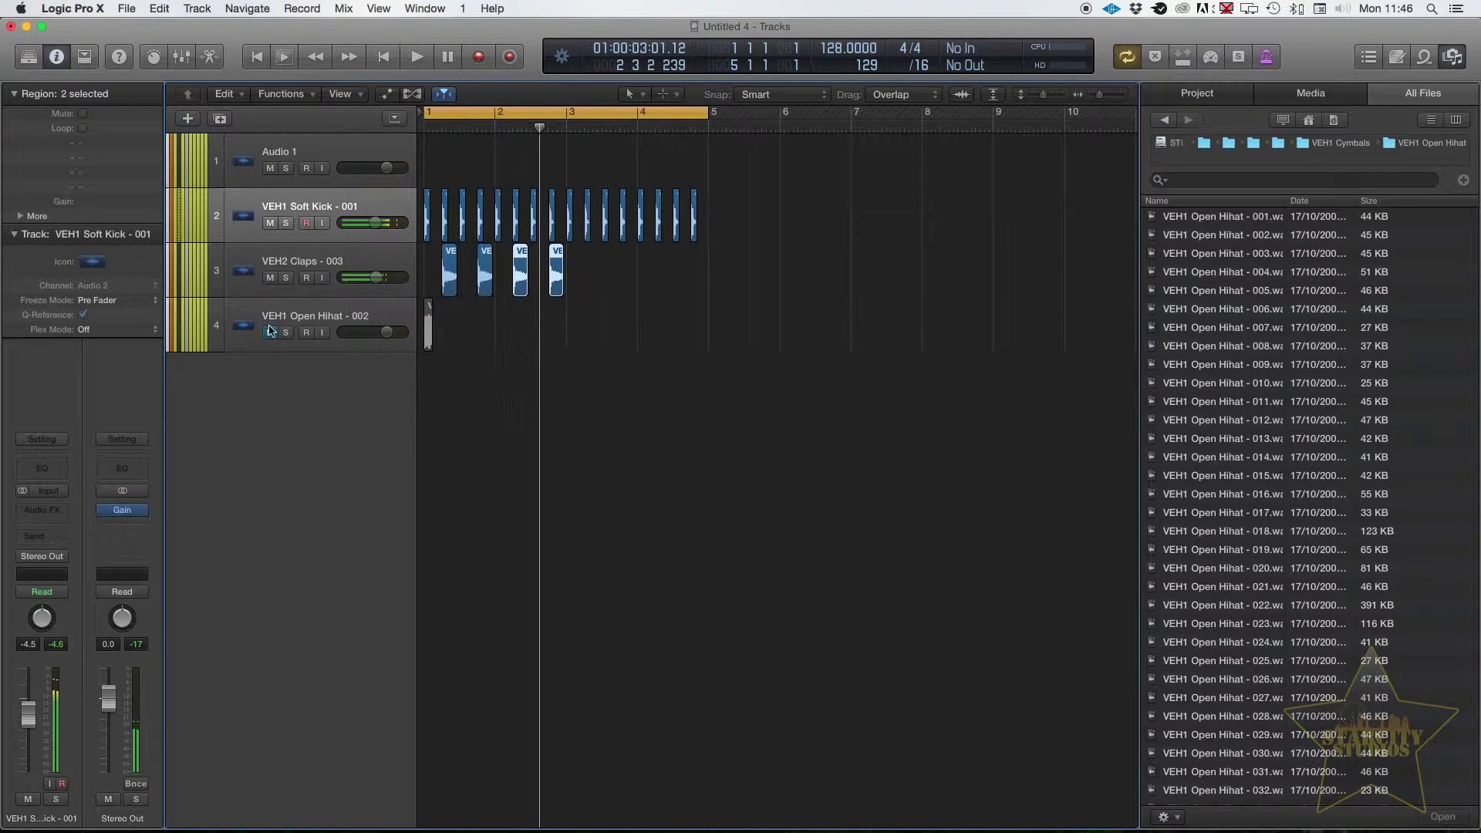
left_click(426, 330)
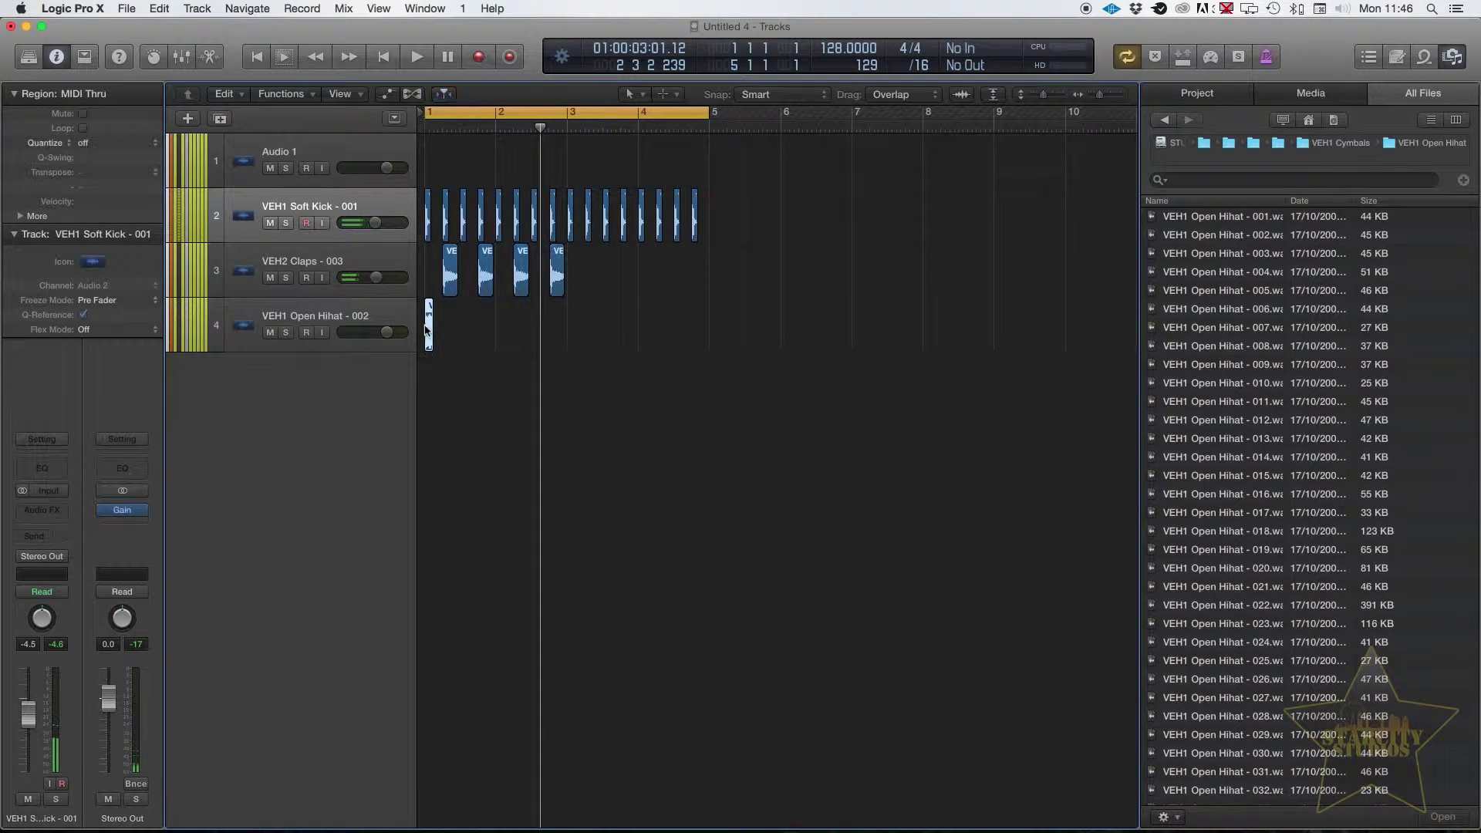
scroll(458, 321, "up", 6)
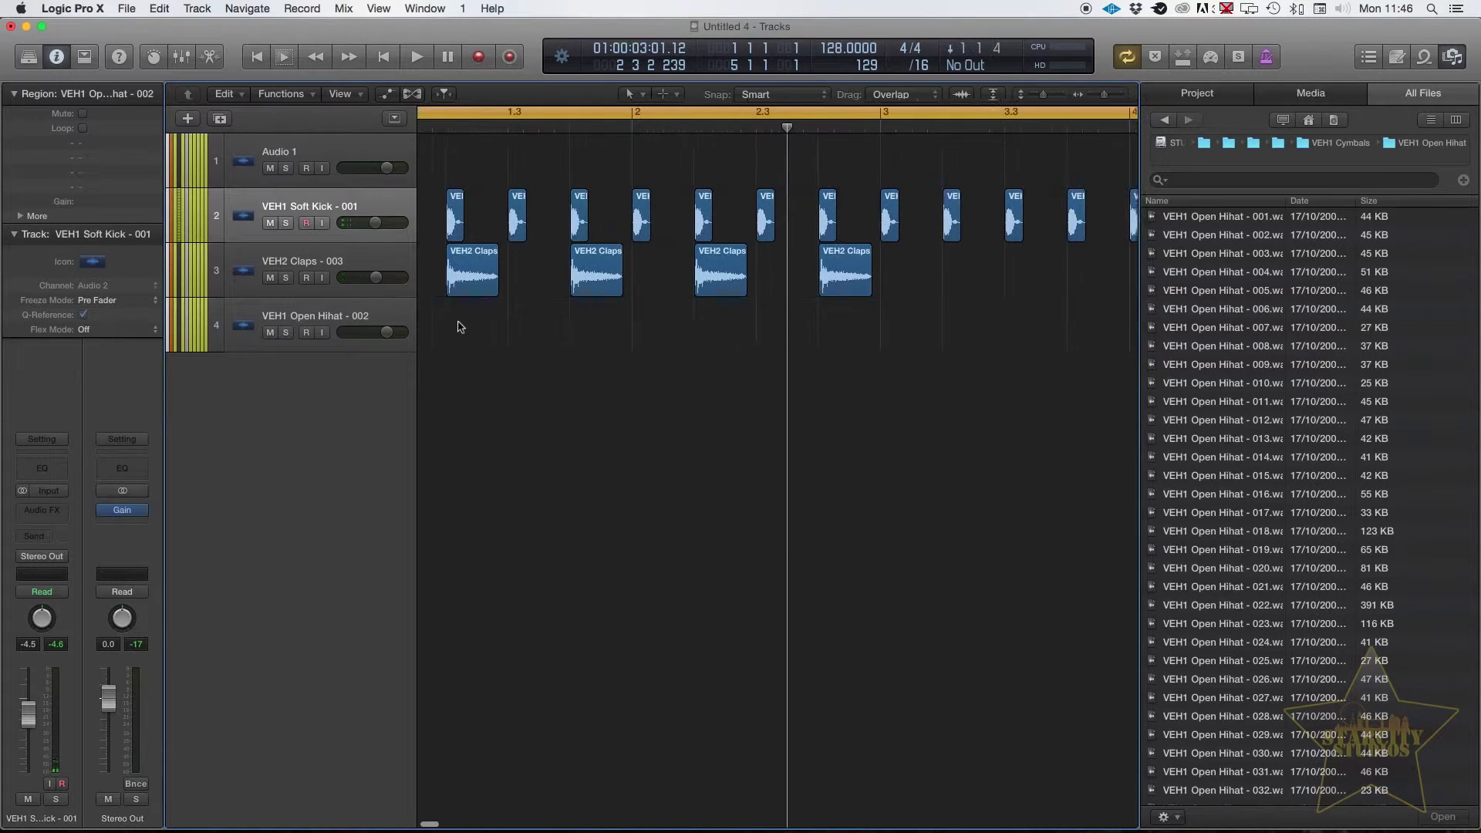
scroll(456, 320, "left", 2)
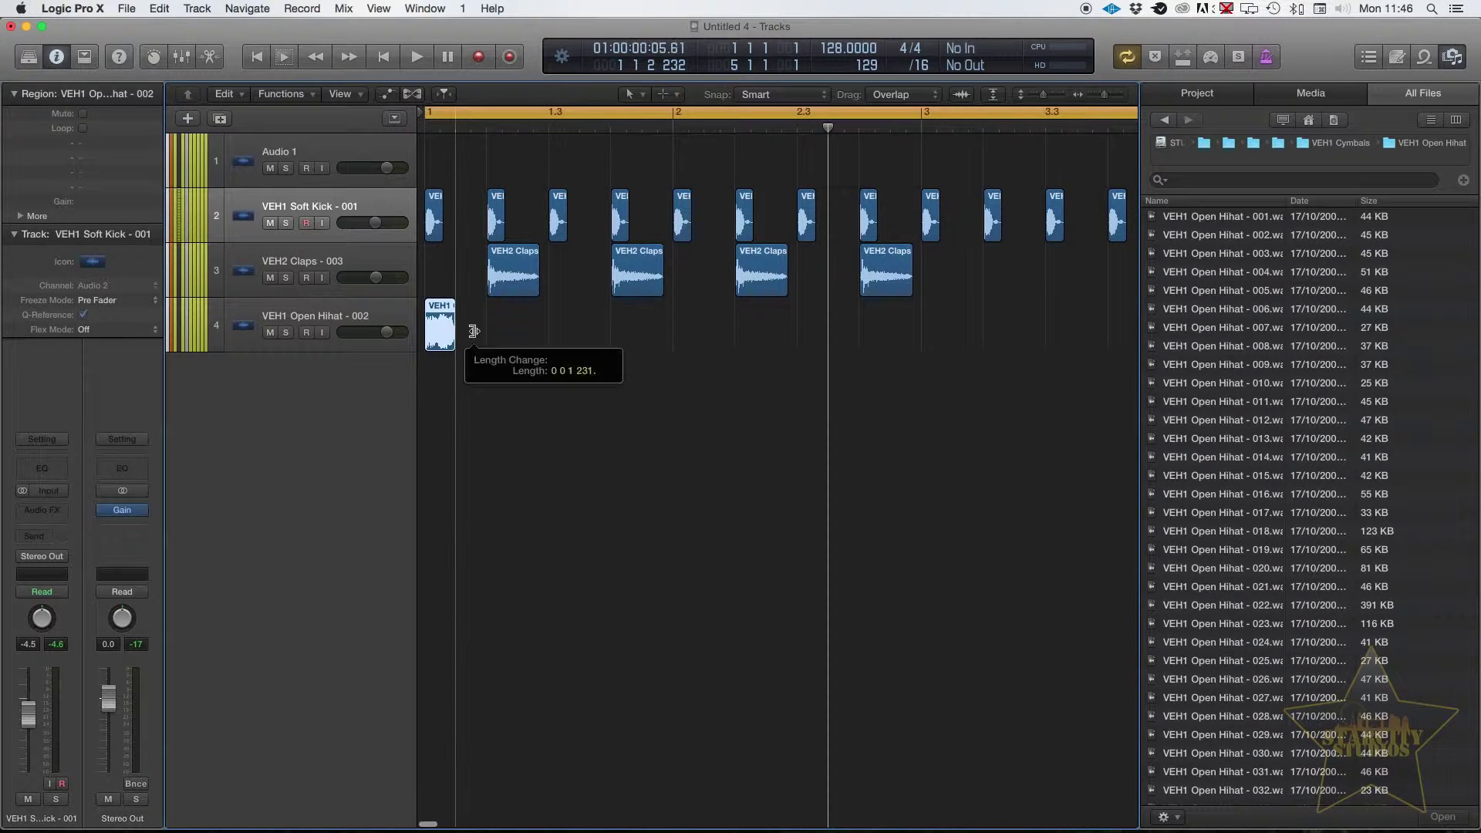
left_click_drag(438, 330, 585, 327)
key("space")
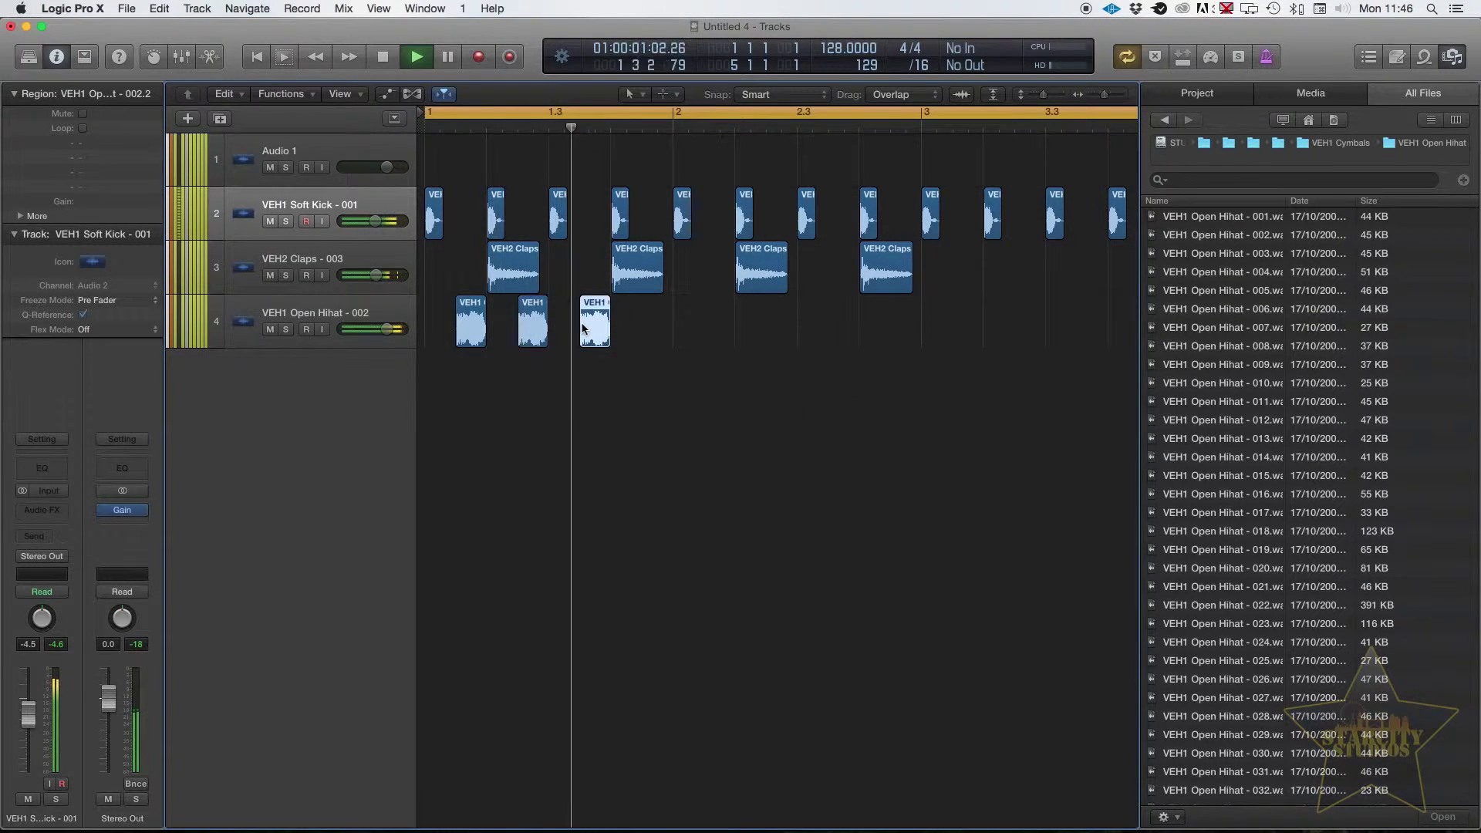
Lower the open hi-hat track's volume and make the track rows taller
mouse_move(387, 329)
left_mouse_down()
mouse_move(343, 342)
mouse_move(358, 332)
left_mouse_up()
key("space")
scroll(799, 331, "down", 5)
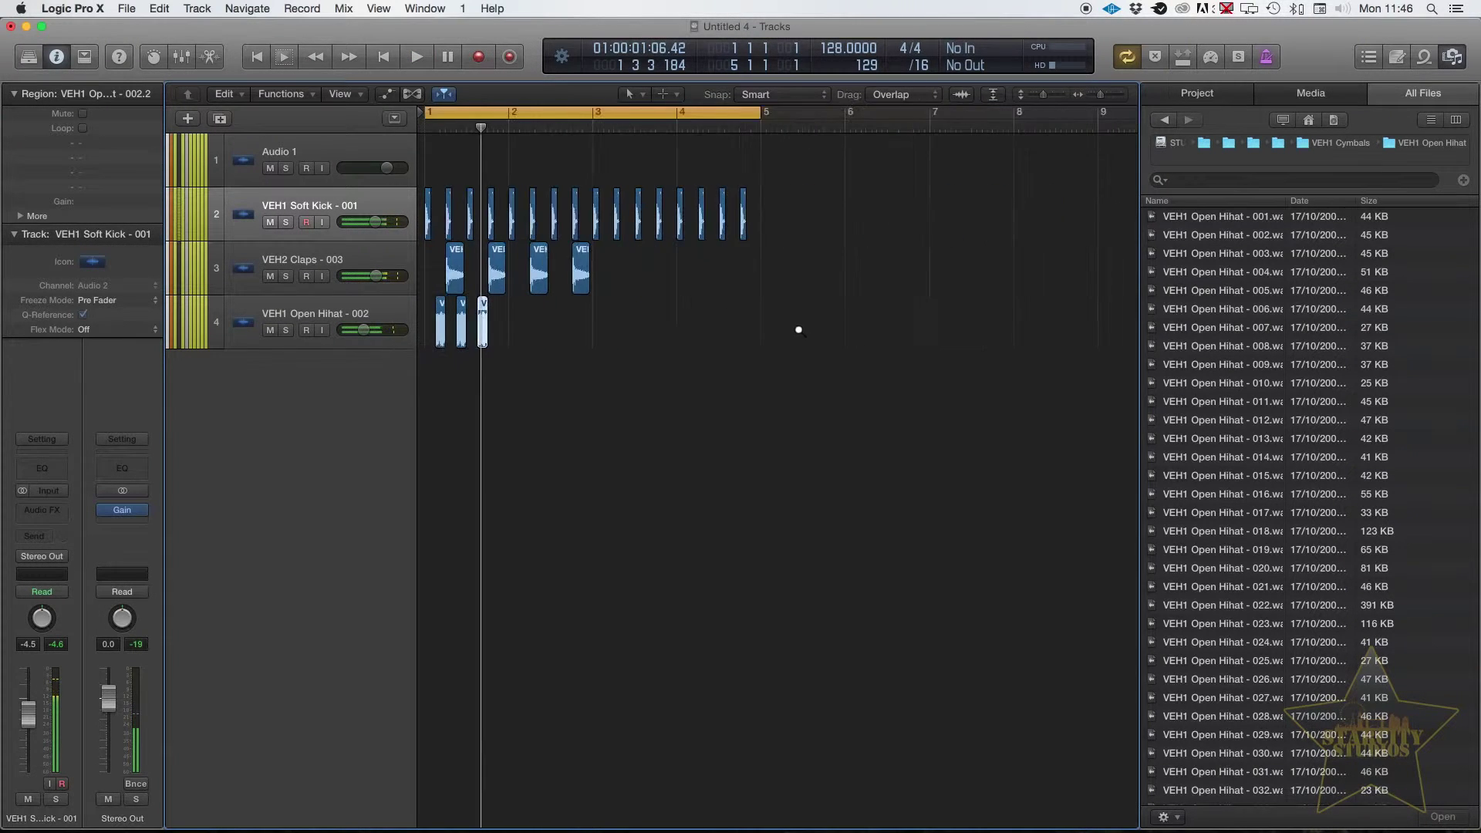
scroll(799, 330, "down", 2)
scroll(798, 330, "down", 2)
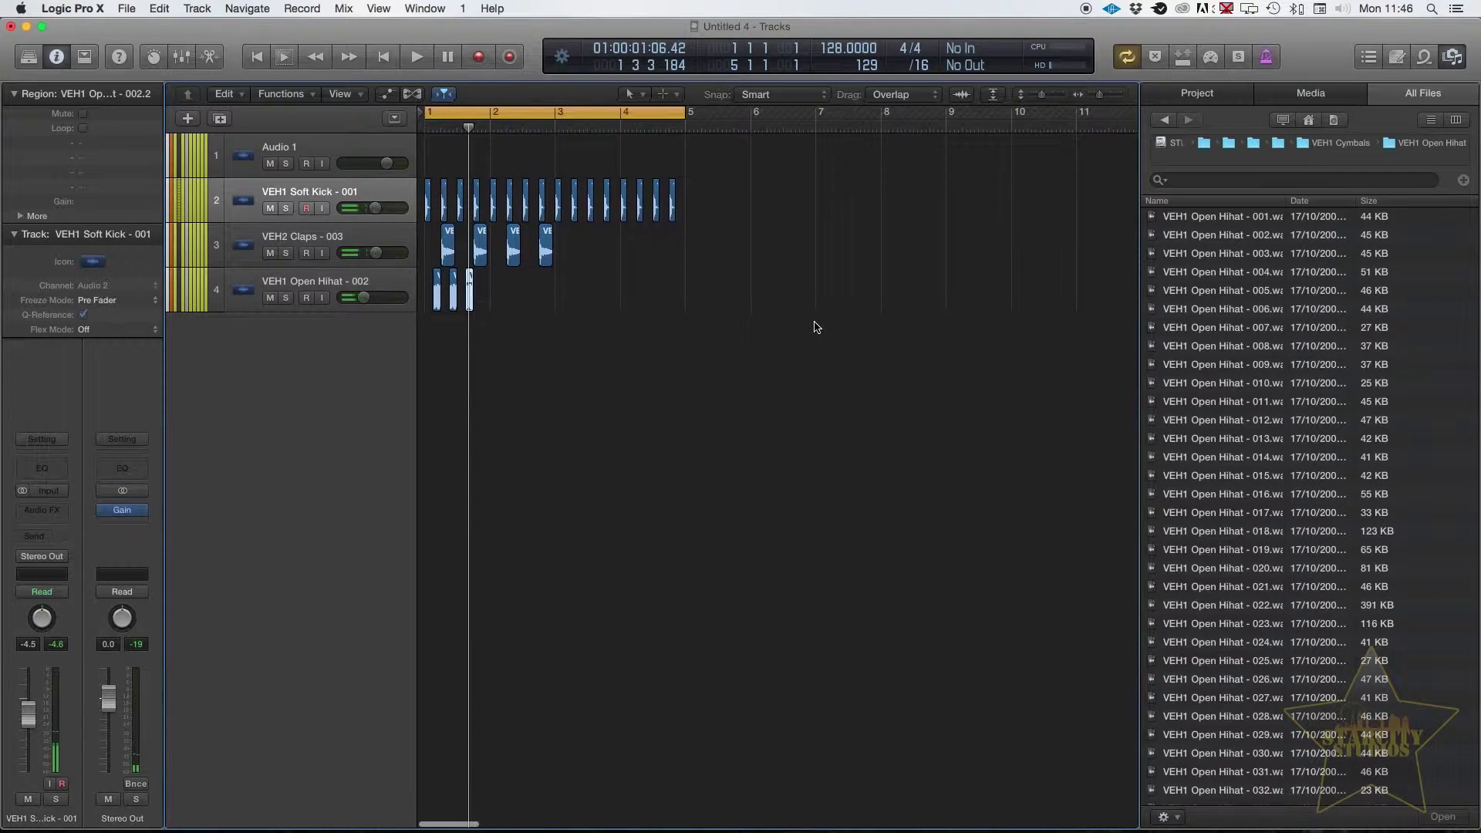
scroll(817, 326, "up", 5)
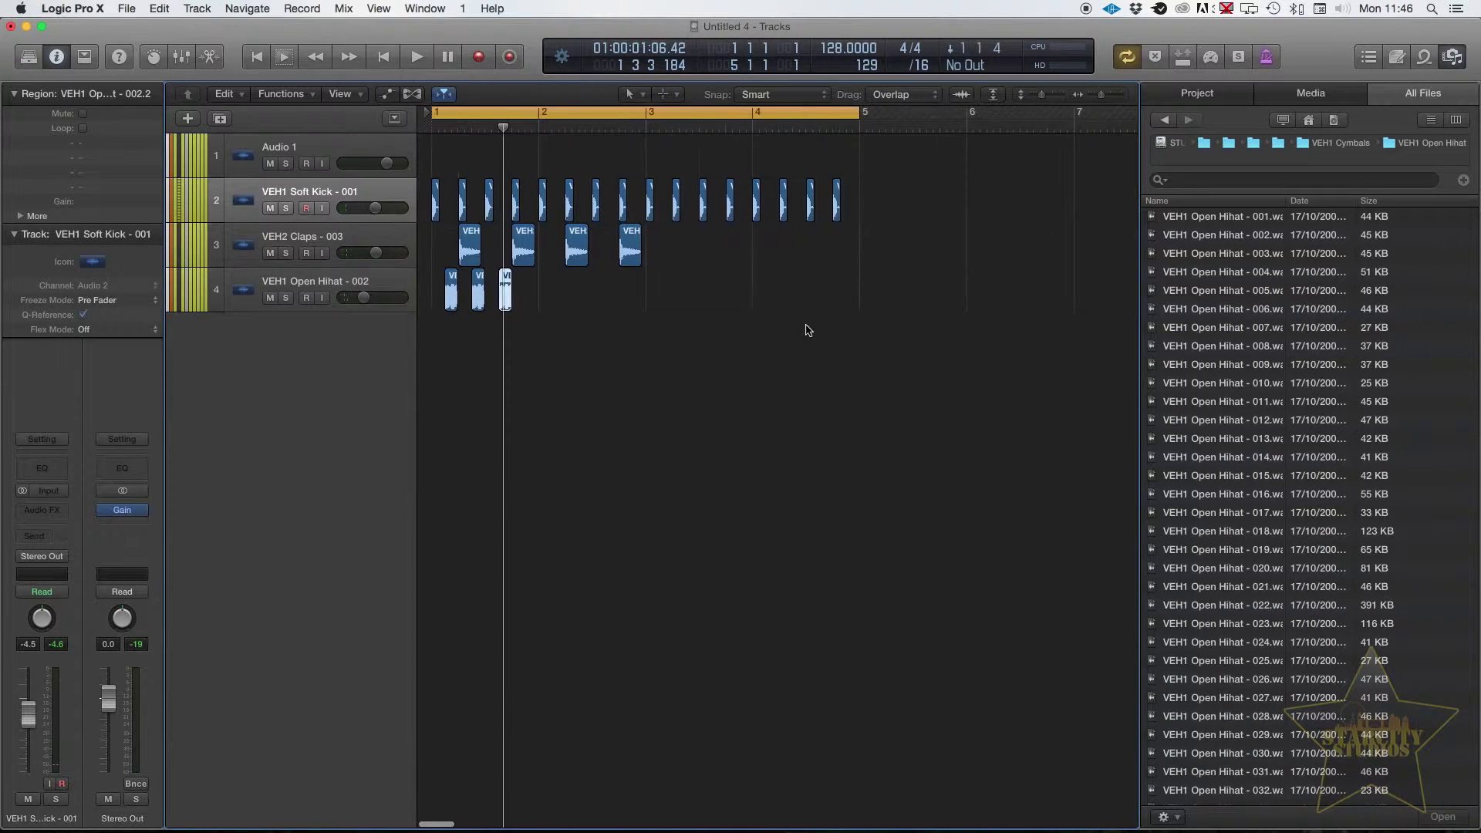
key("super+Down")
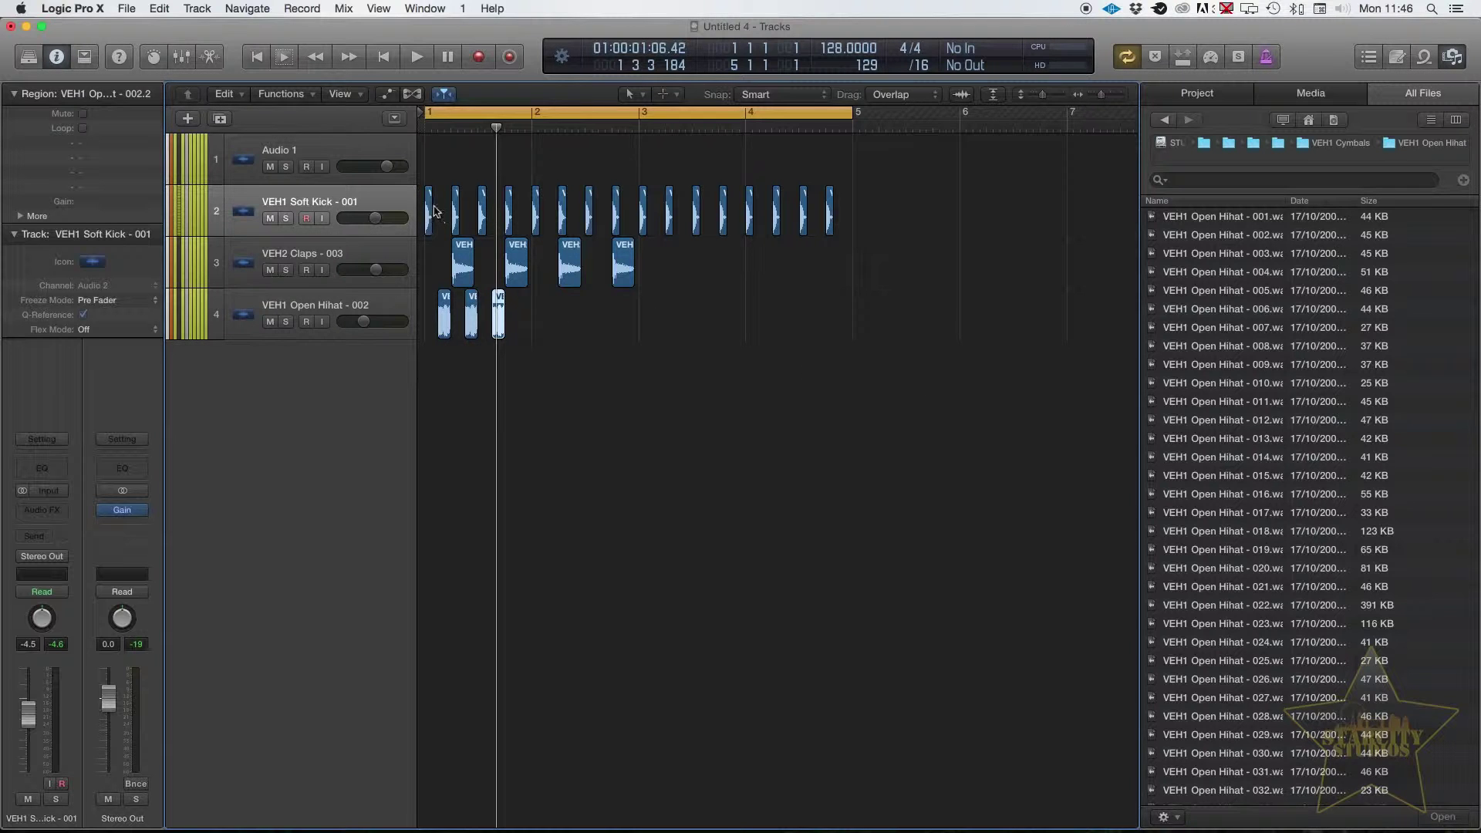
Move the first kick, claps and open hi-hat regions onto Audio 1 in sequence
left_click_drag(426, 214, 426, 161)
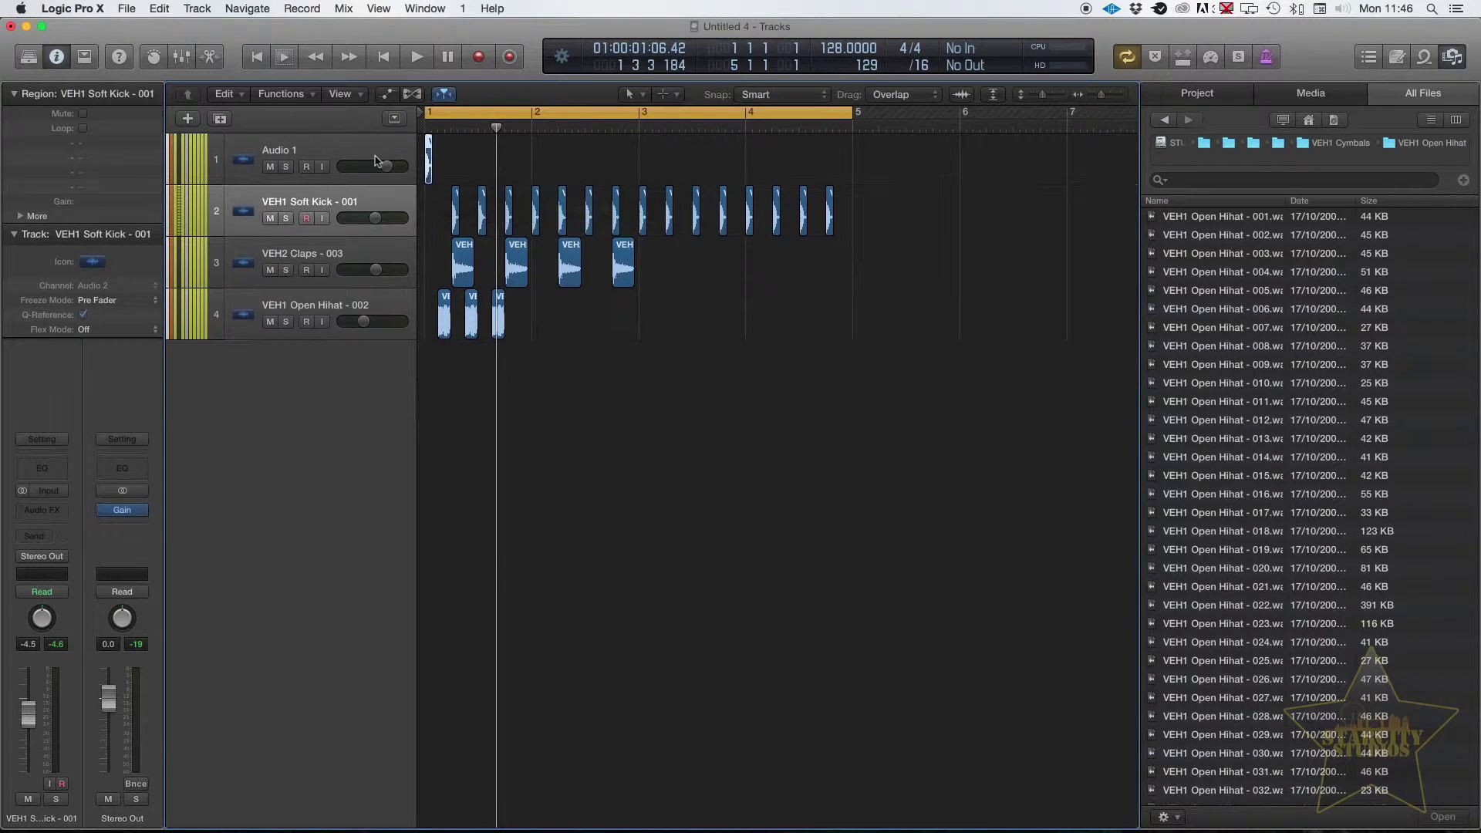
left_click(354, 152)
left_click_drag(461, 267, 449, 166)
left_click(448, 311)
left_click_drag(448, 311, 473, 156)
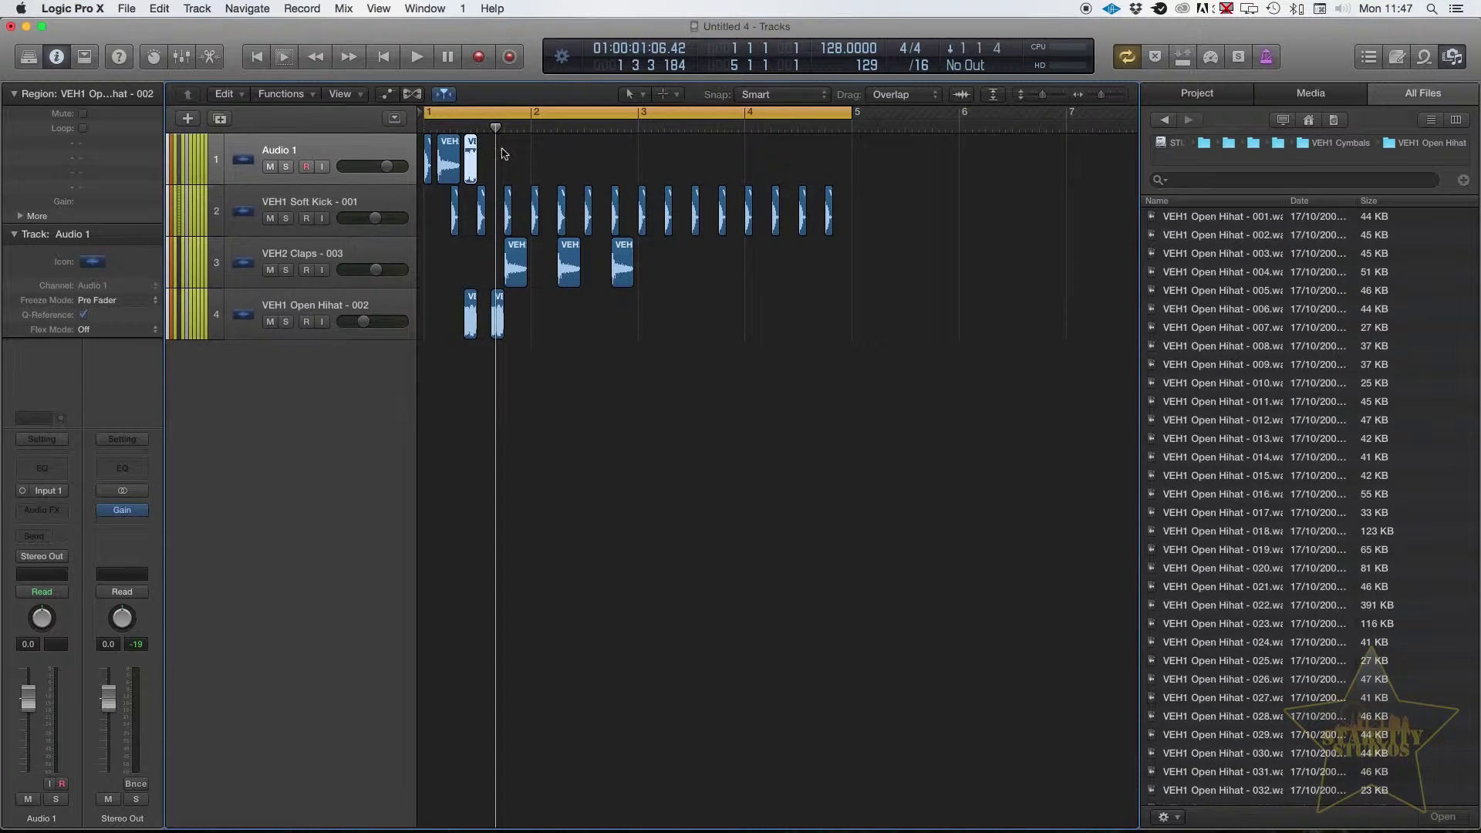
Delete all leftover kick, clap and hi-hat regions from the other tracks
left_click_drag(428, 212, 859, 433)
key("Delete")
scroll(563, 212, "up", 5)
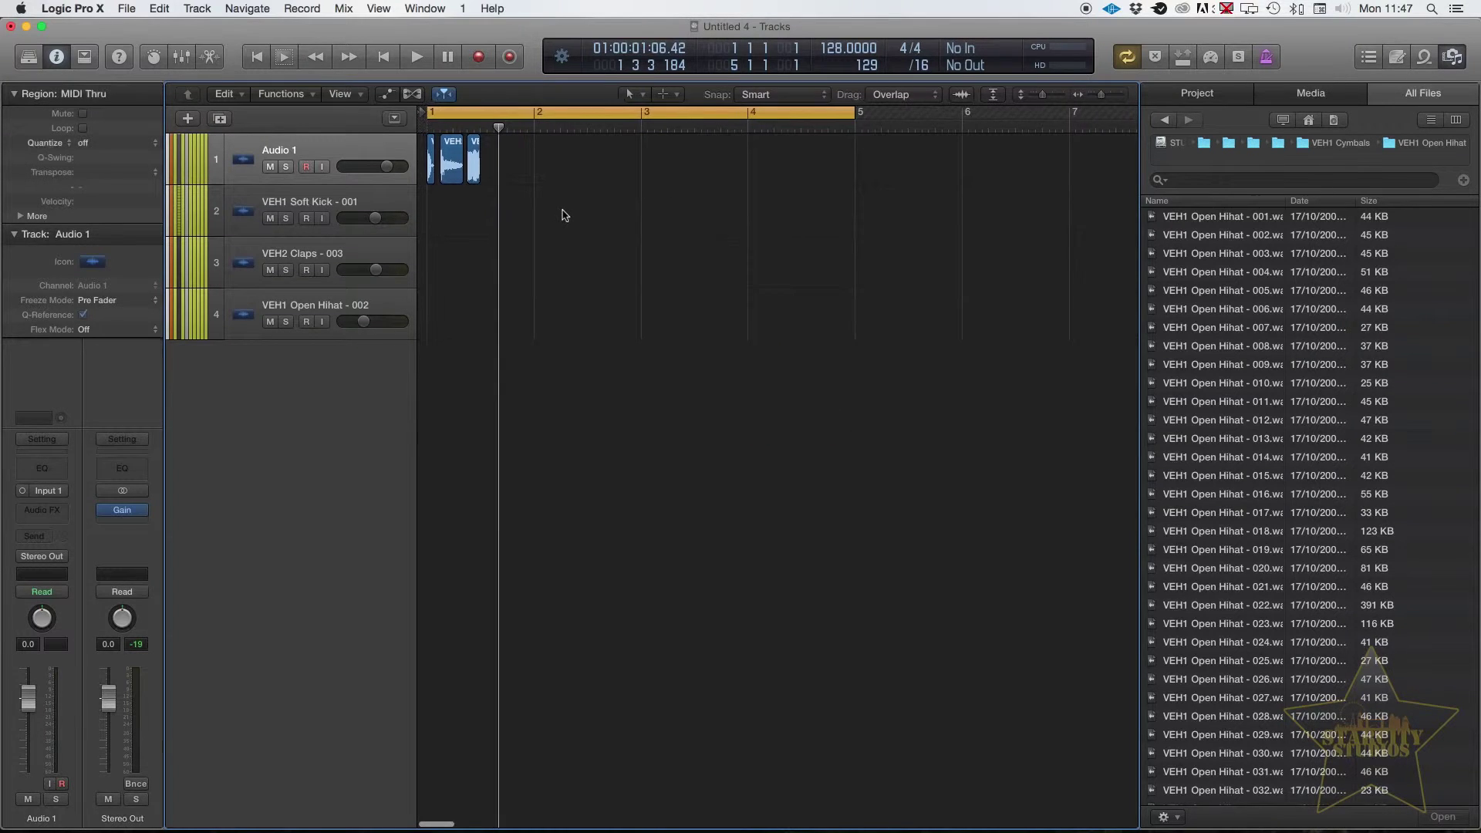
scroll(565, 214, "left", 5)
scroll(494, 178, "right", 1)
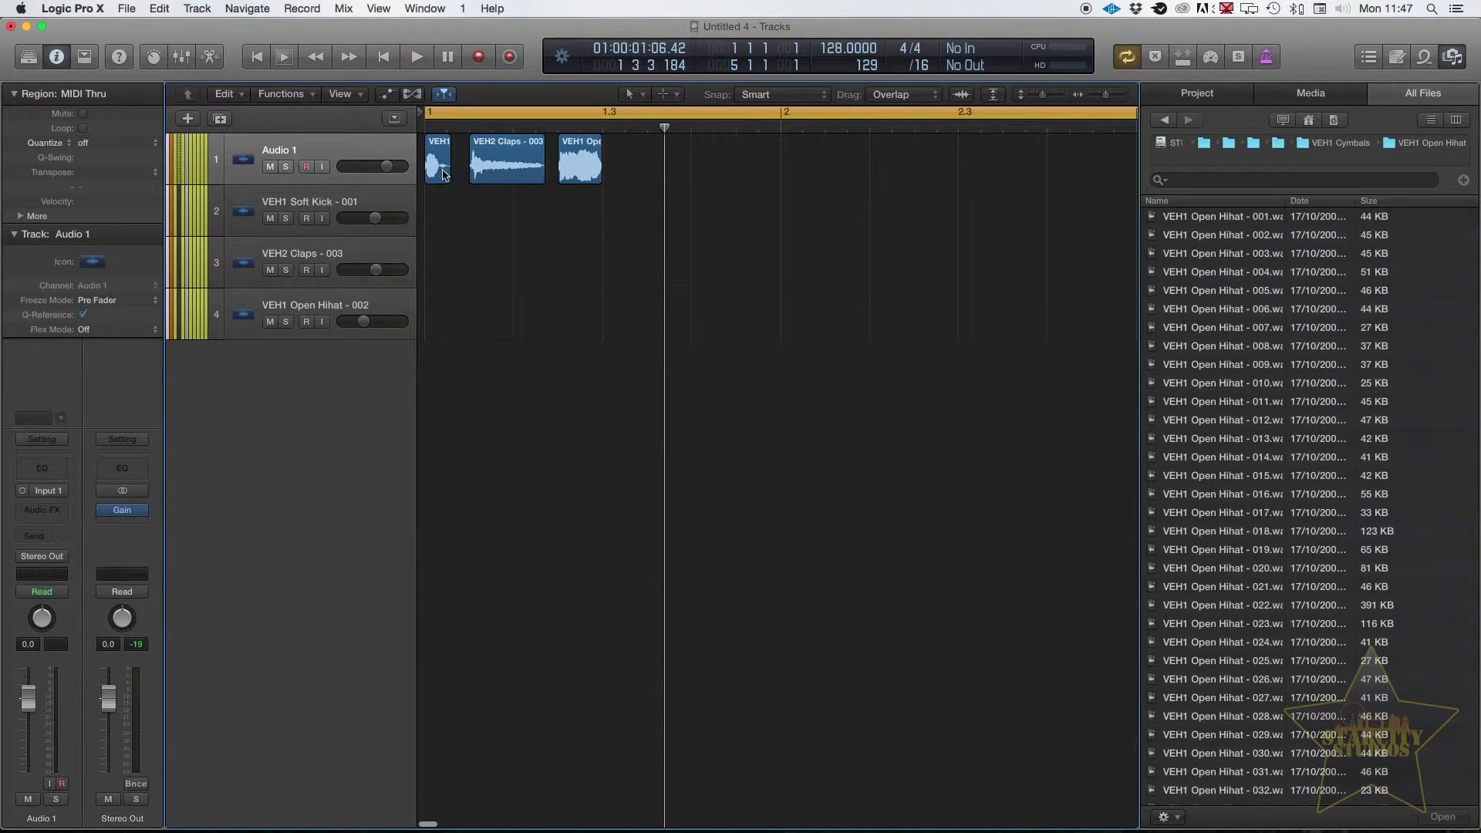
Adjust the length of the kick region on Audio 1
left_click(438, 160)
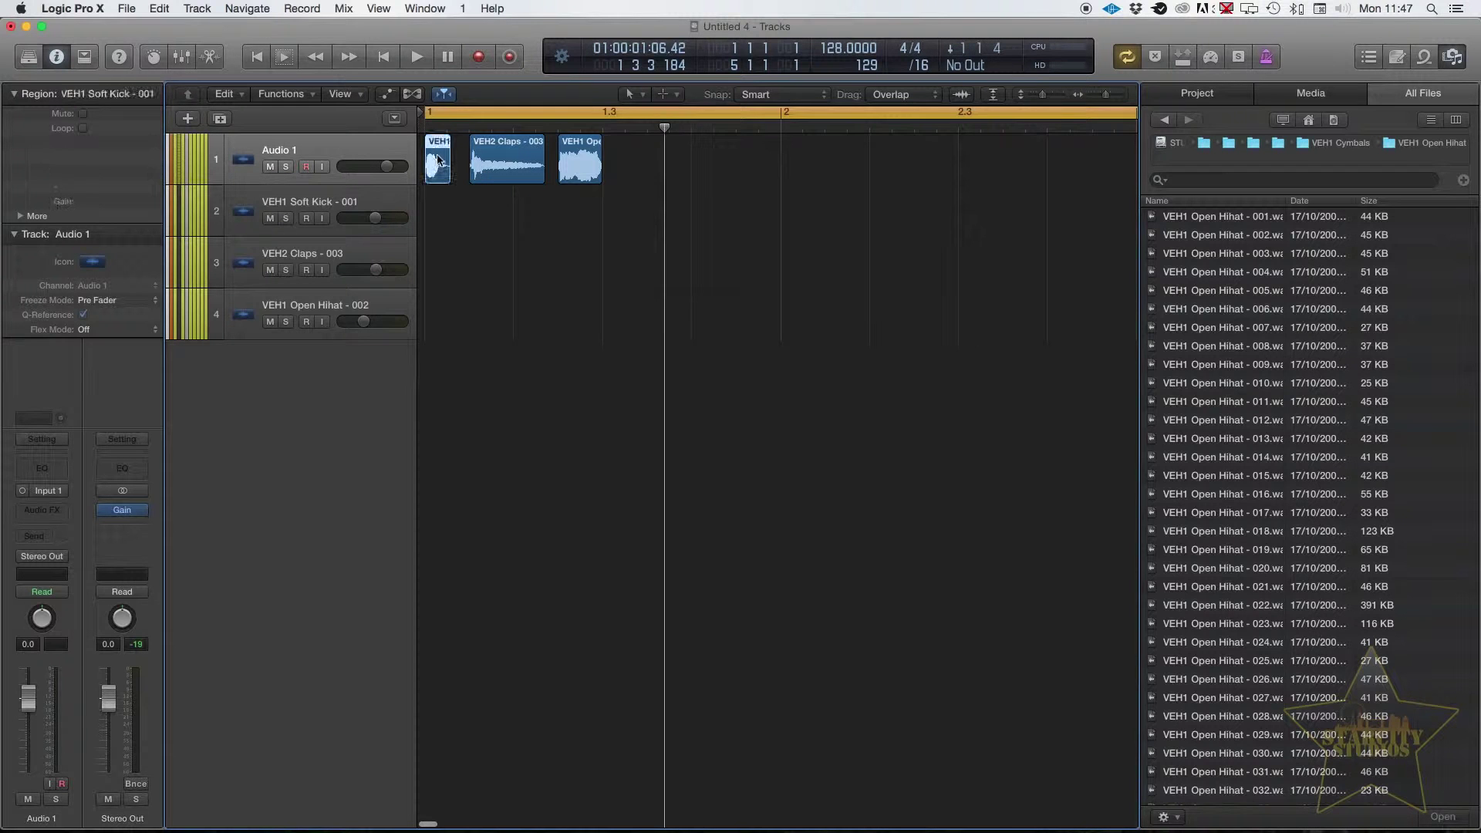
left_click(491, 161)
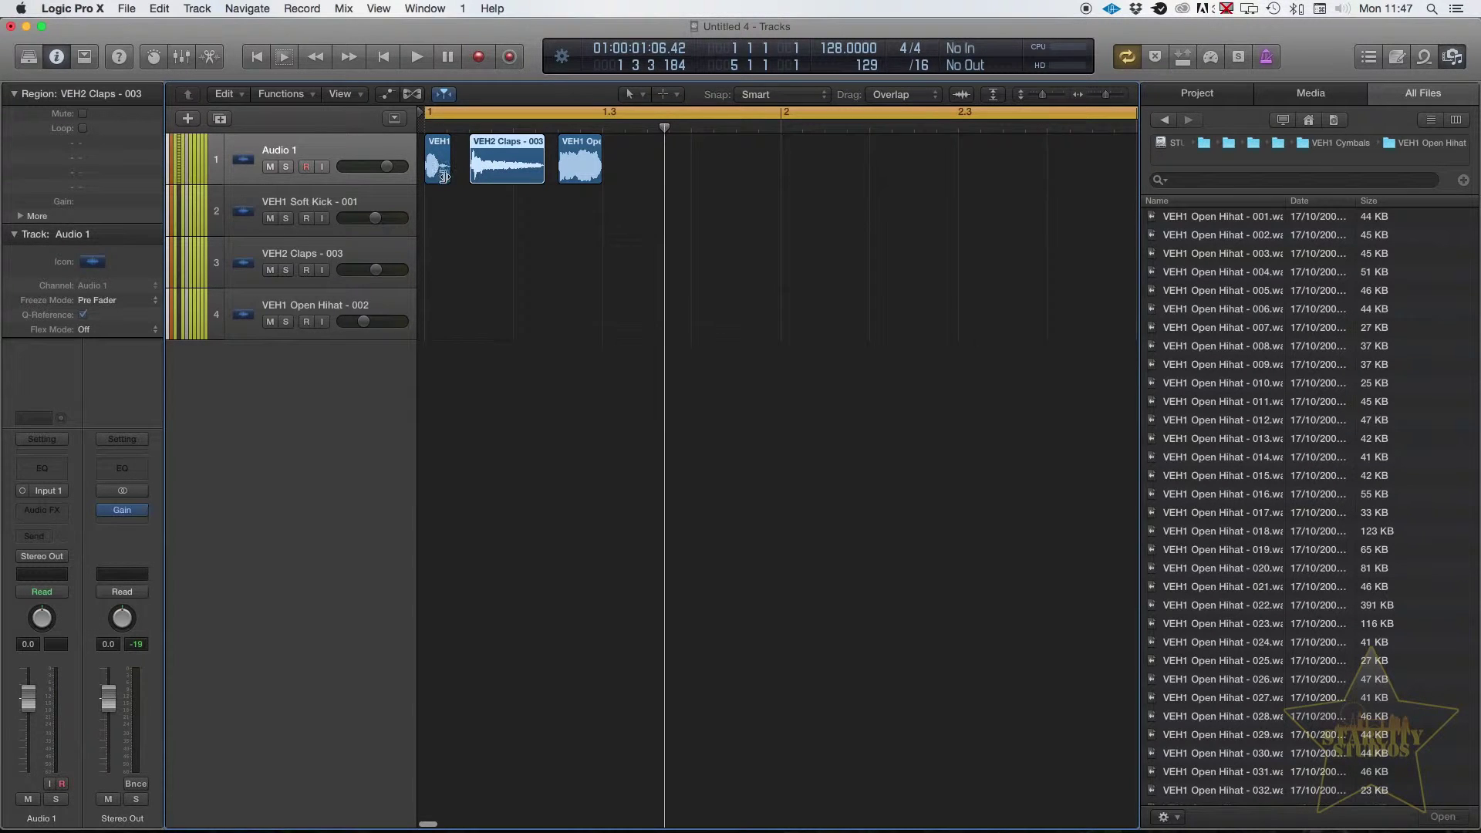
left_click_drag(446, 177, 474, 177)
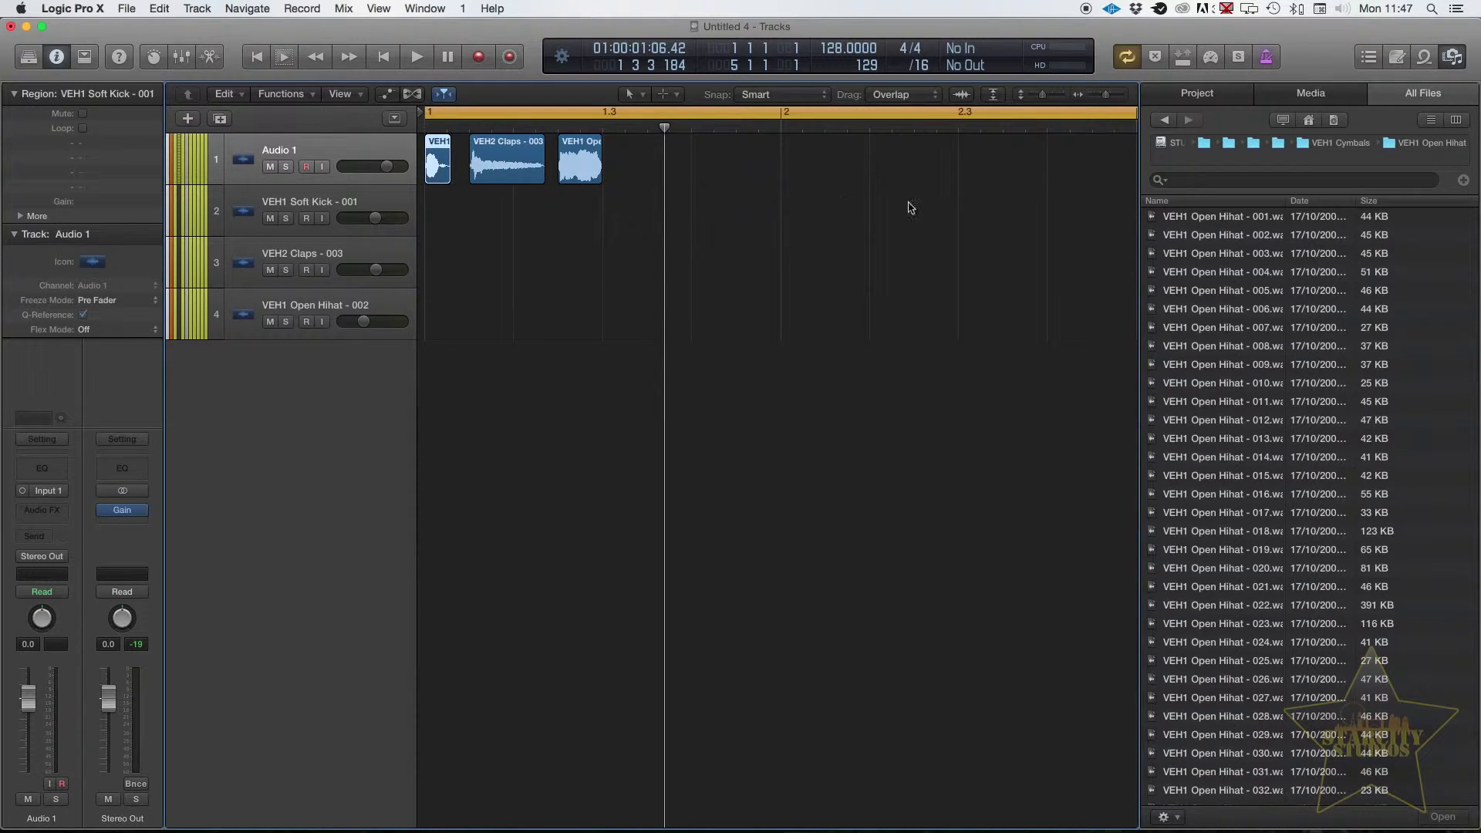
Convert the three Audio 1 regions into a new sampler track, VEH1 Soft Kick - 001
key("super+Left")
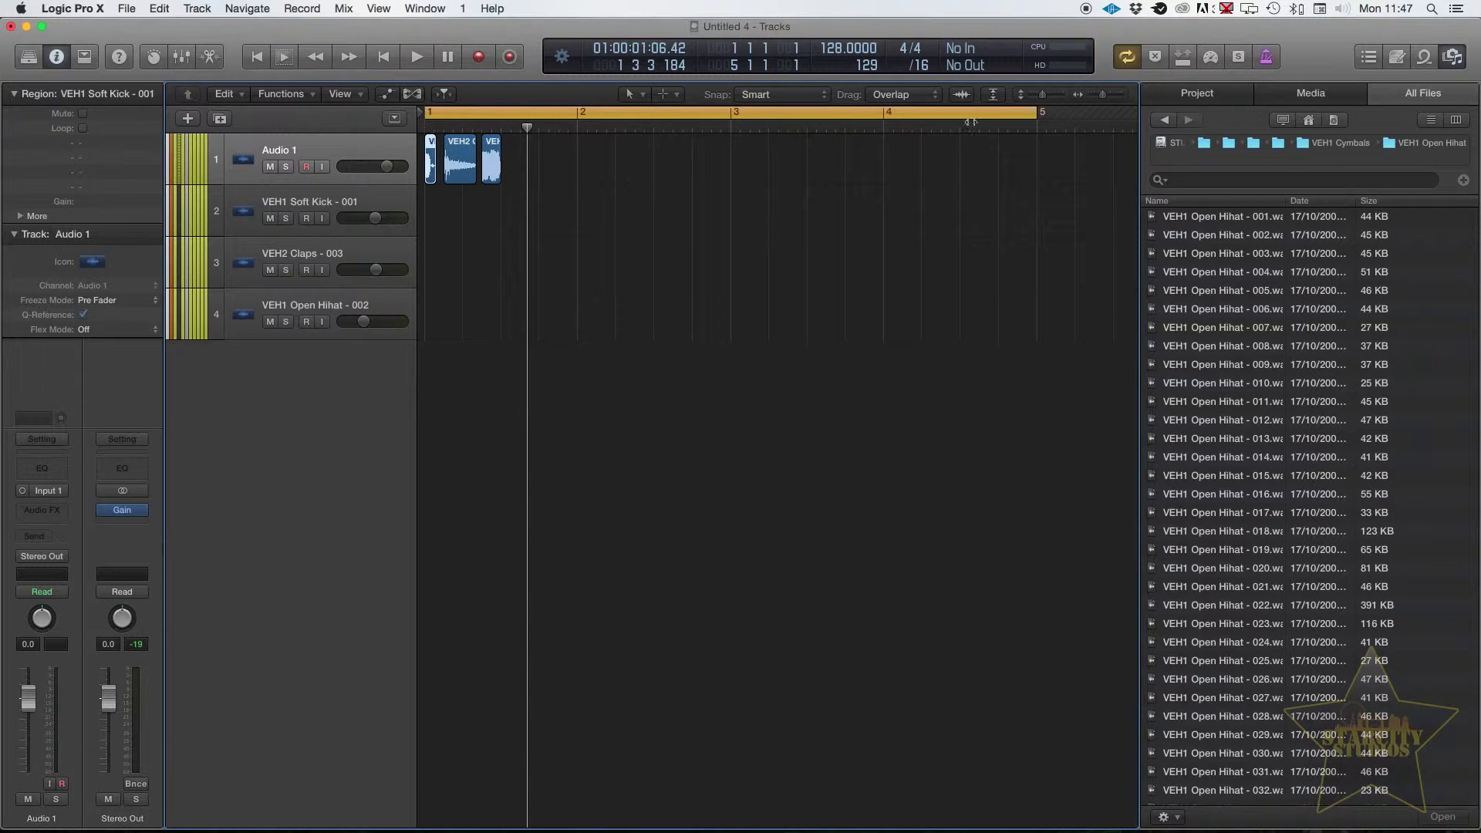
left_click_drag(592, 163, 418, 166)
key("super+Right")
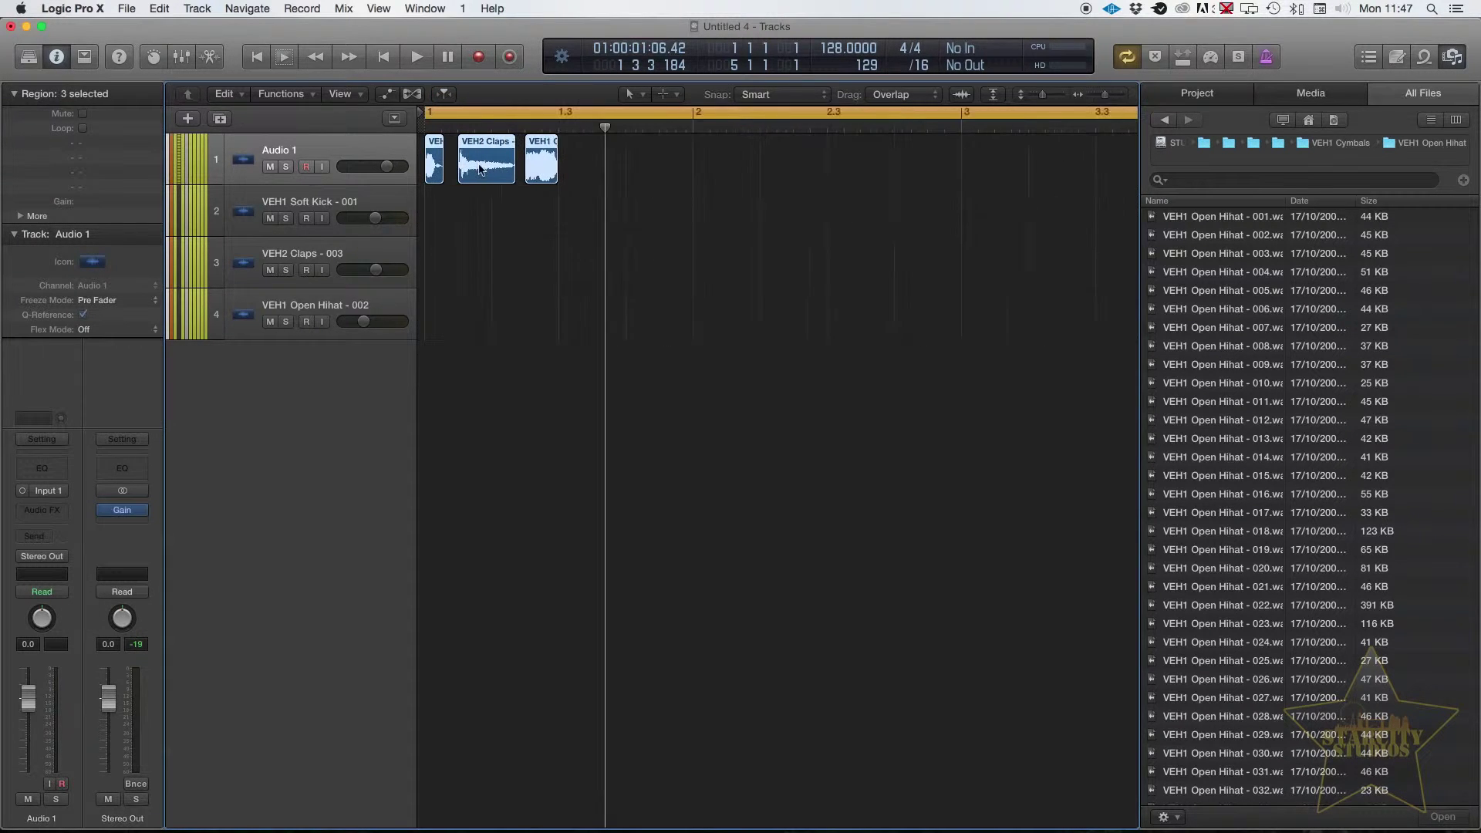
right_click(487, 169)
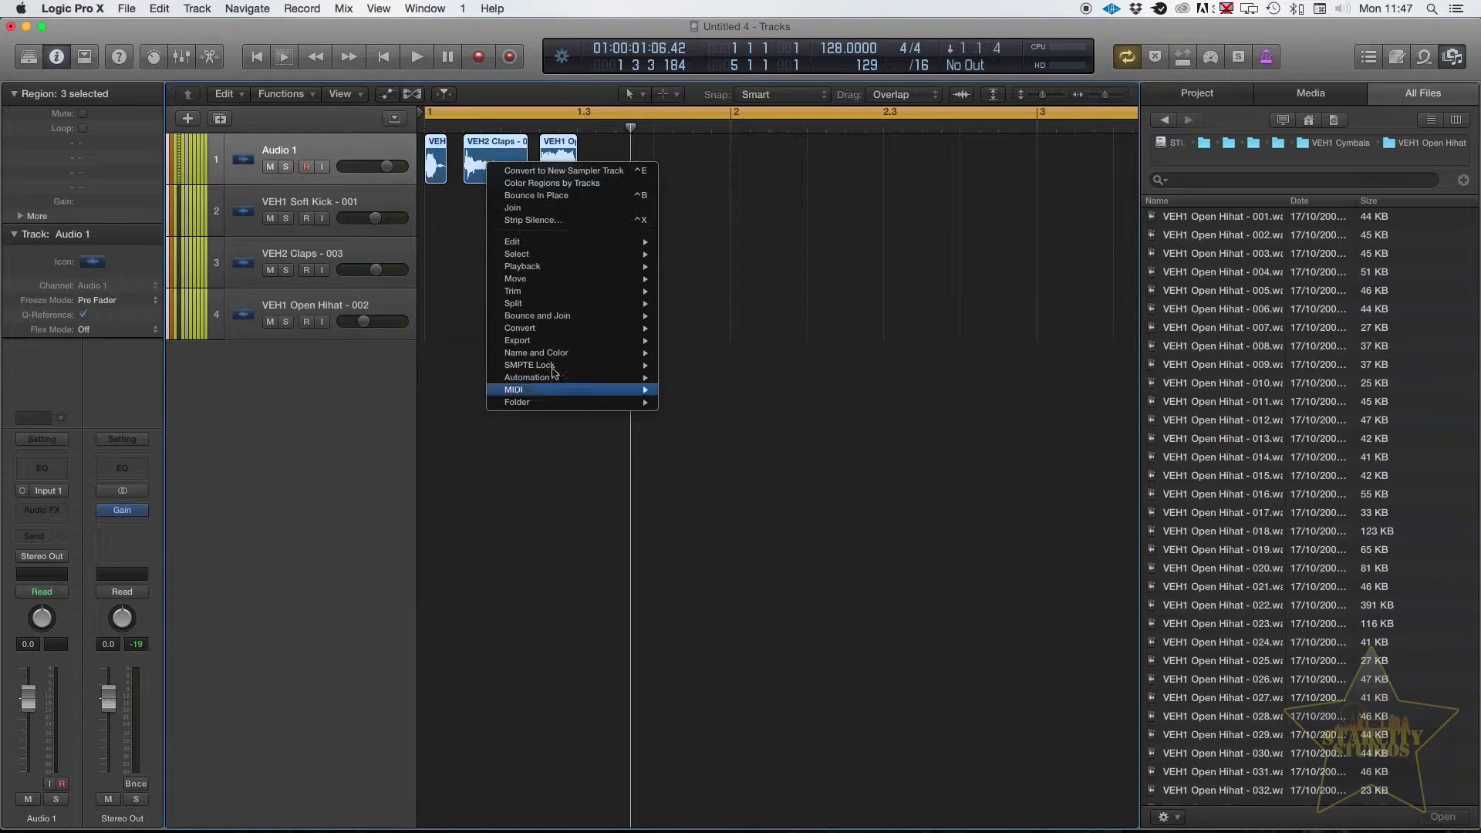
left_click(552, 172)
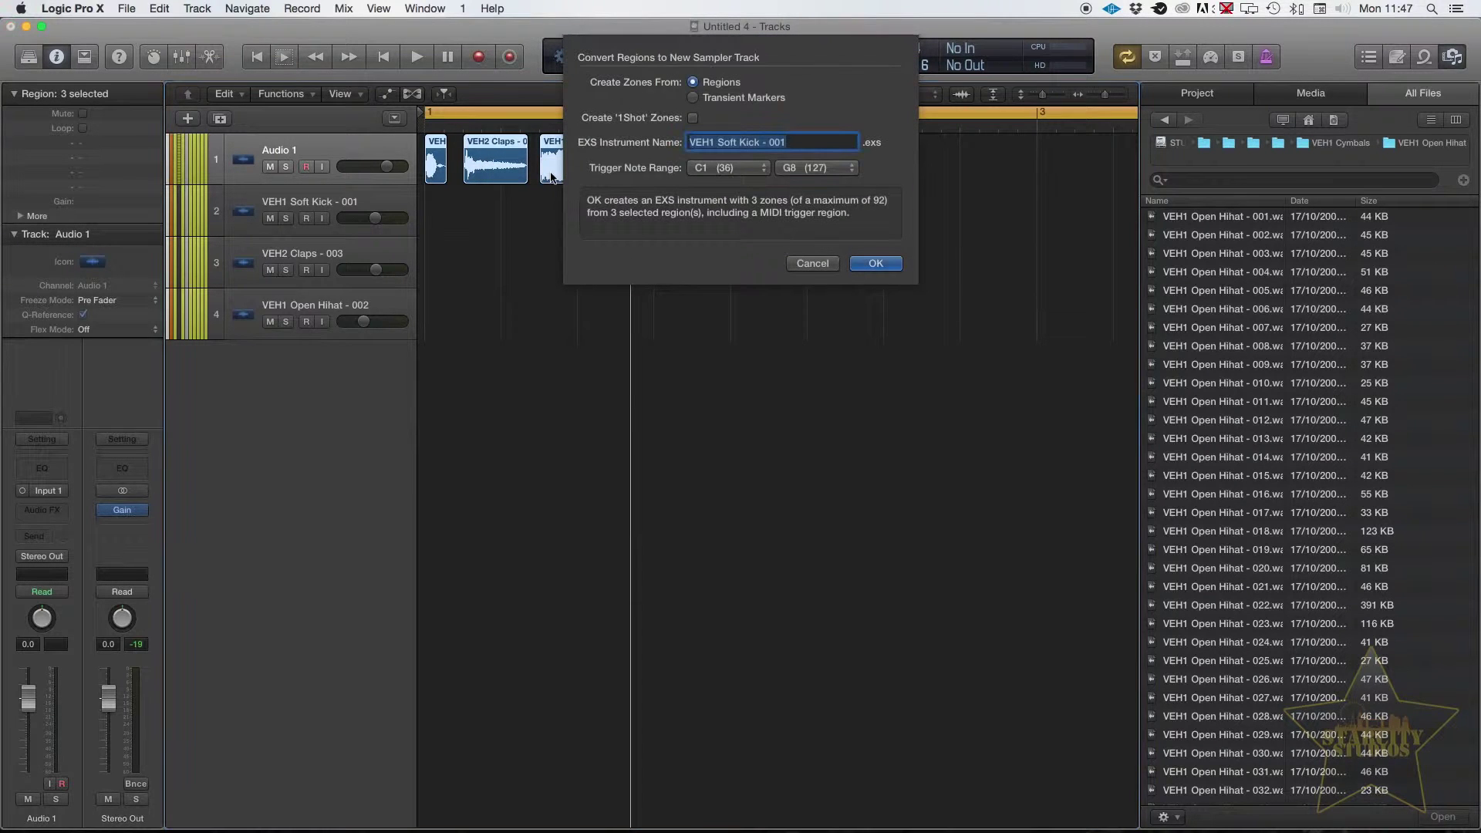
key("Return")
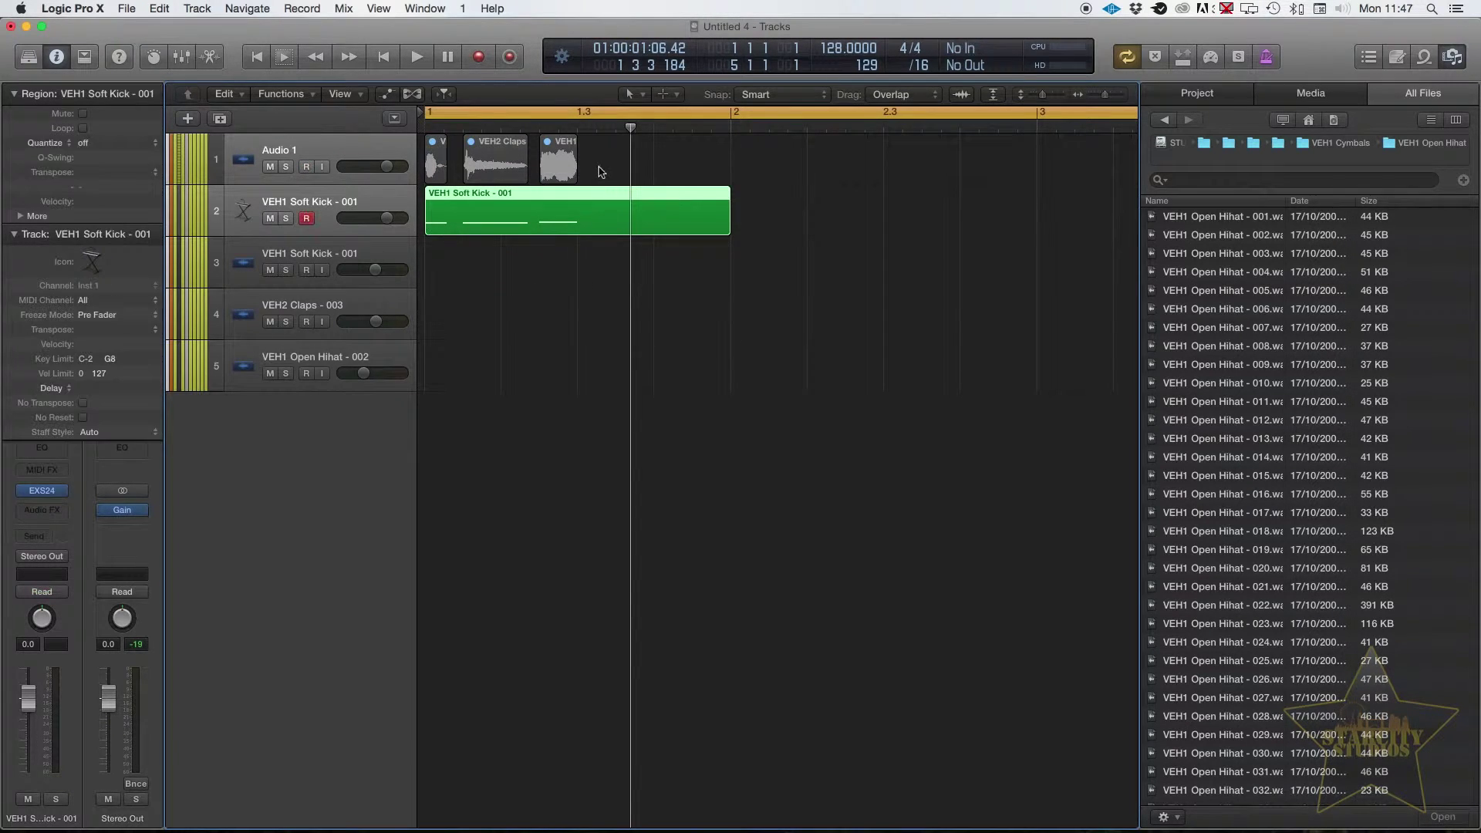
Open the green trigger region's notes in the Piano Roll editor
left_click_drag(602, 164, 437, 169)
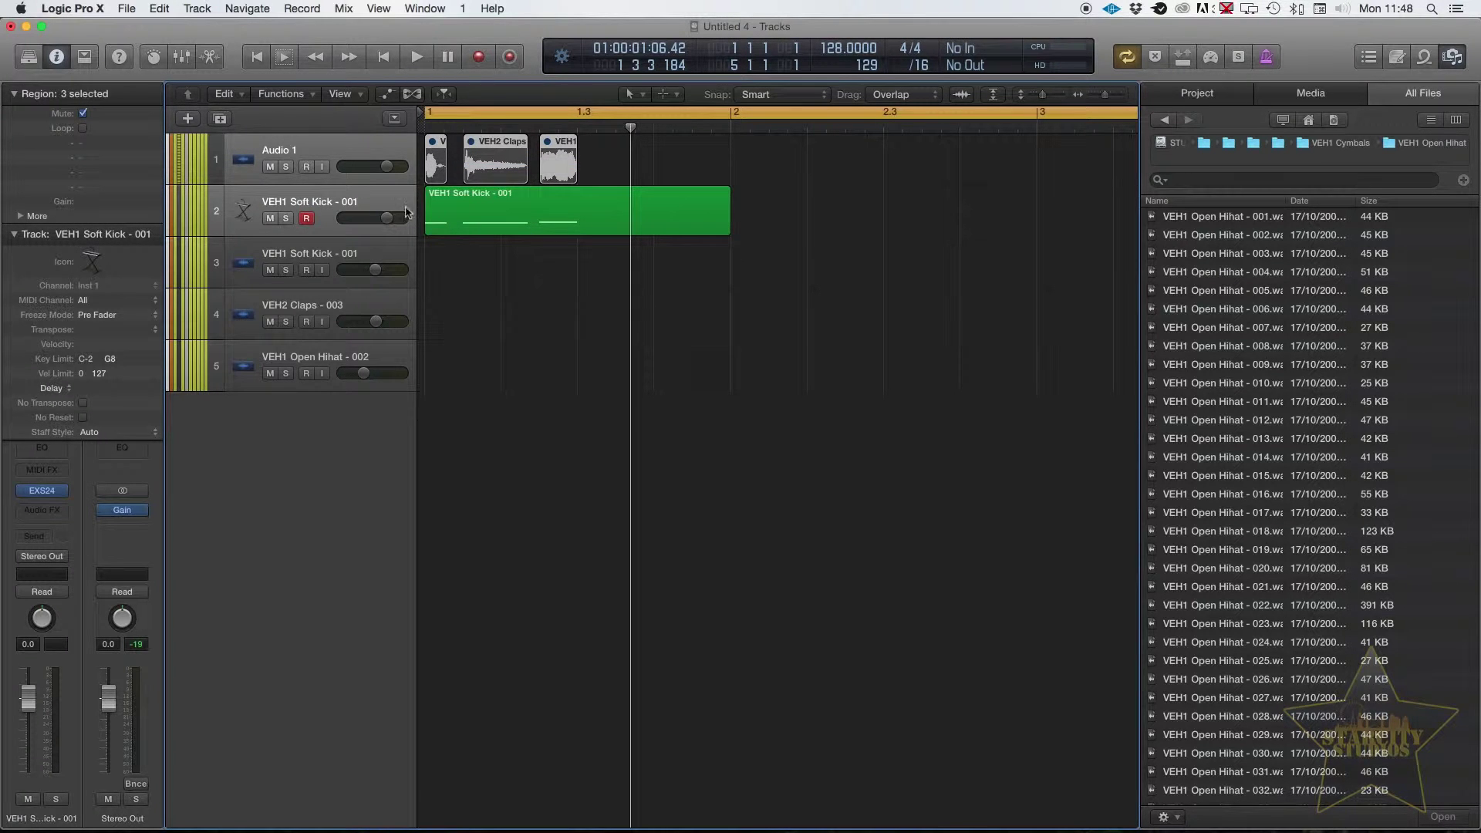
left_click(480, 206)
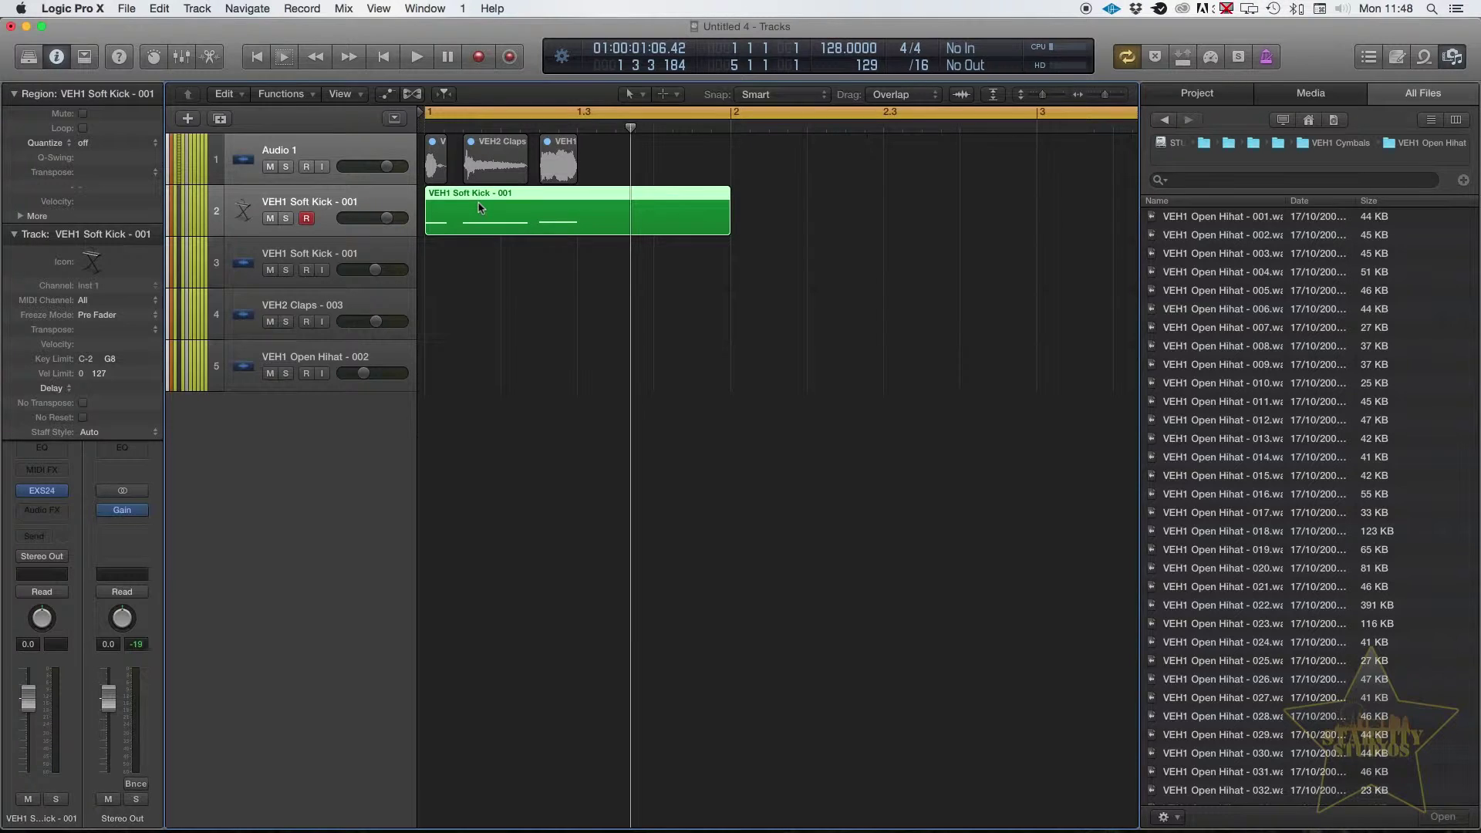
key("p")
key("p")
double_click(491, 210)
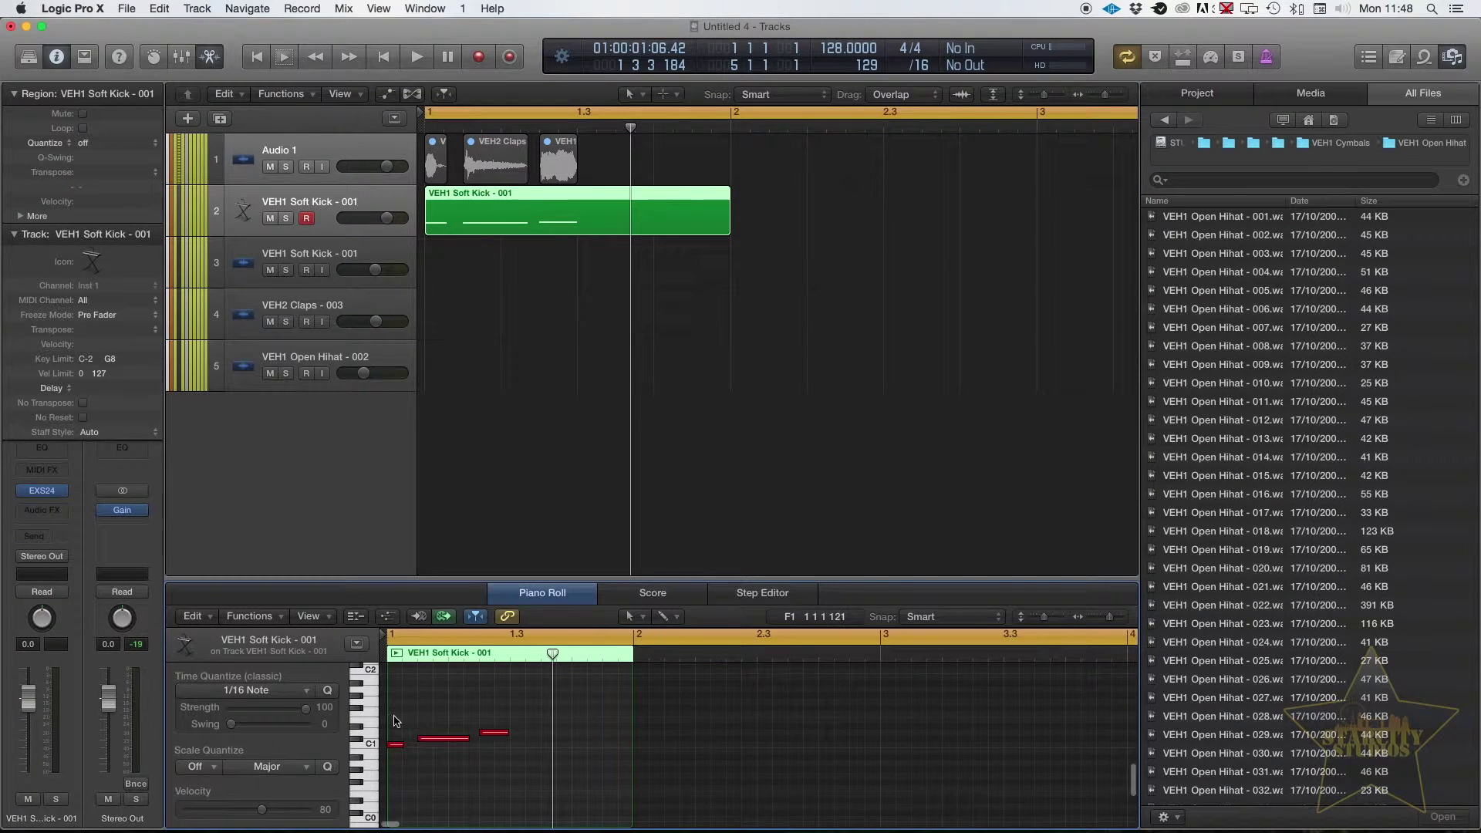
Move the third trigger note from C♯1 to D♯1, then delete the trigger region
left_click_drag(393, 715, 404, 774)
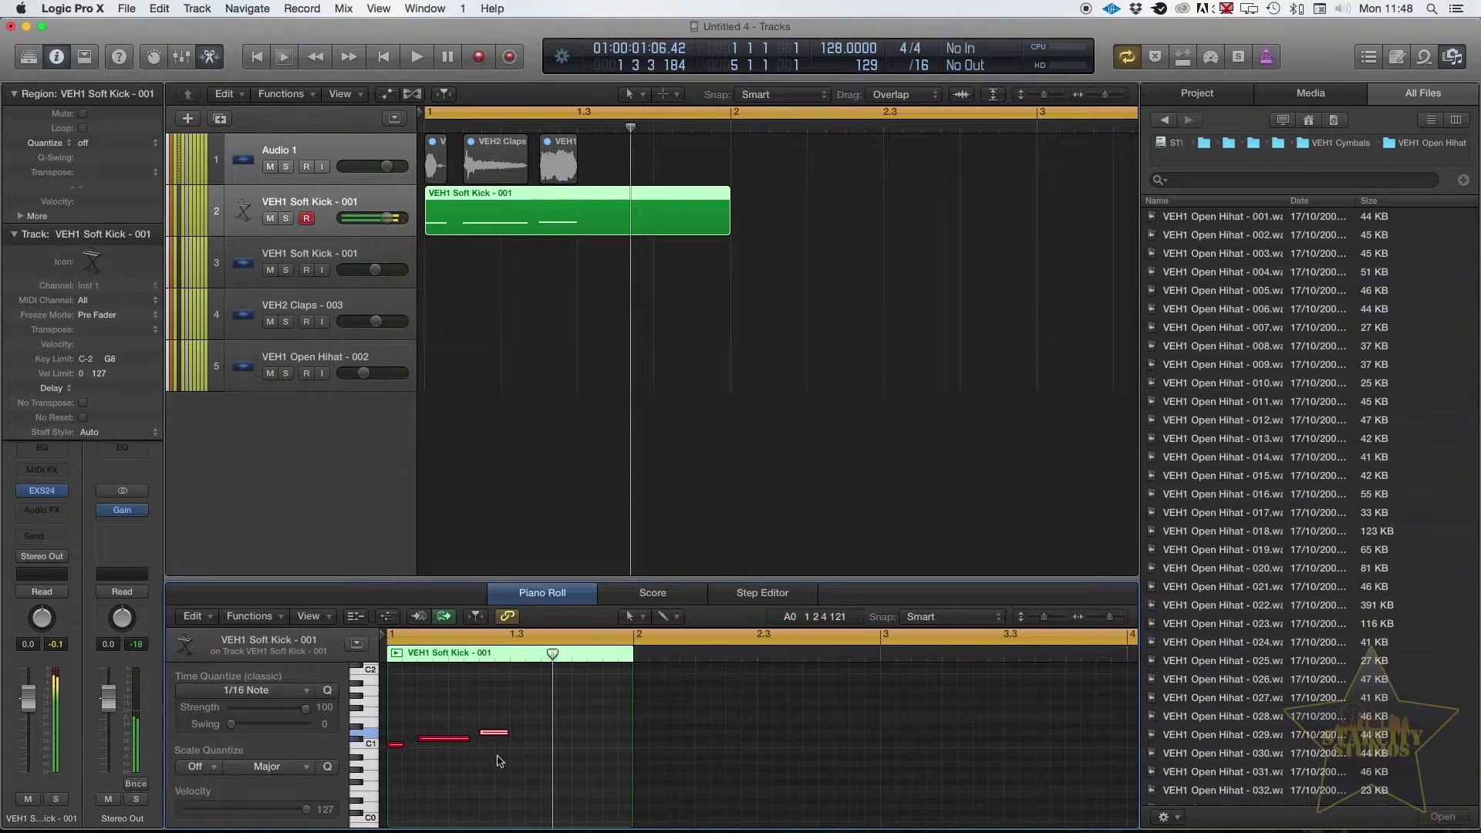
left_click(492, 733)
left_click_drag(490, 735, 492, 728)
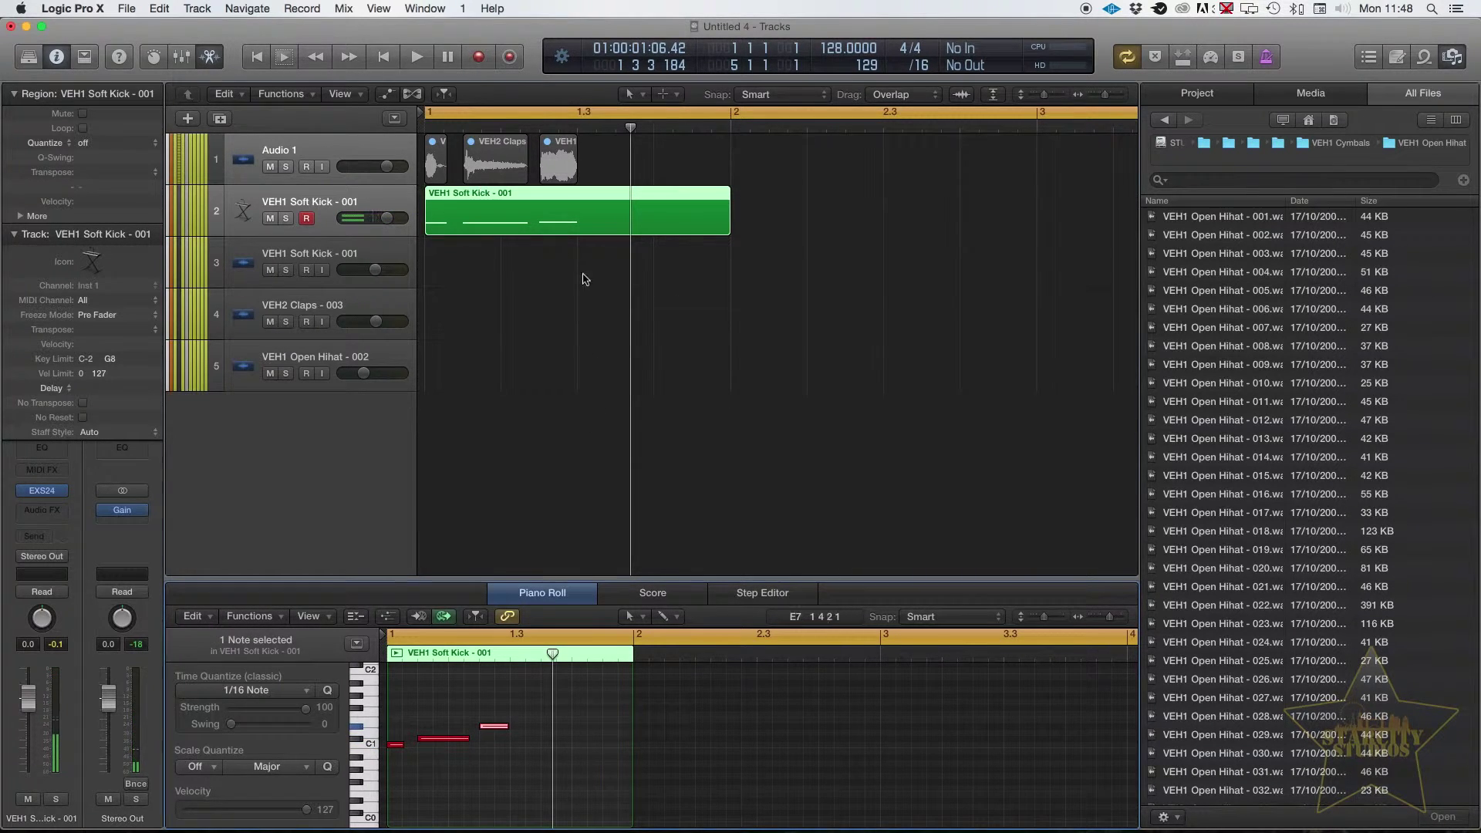
left_click_drag(586, 275, 529, 225)
key("Delete")
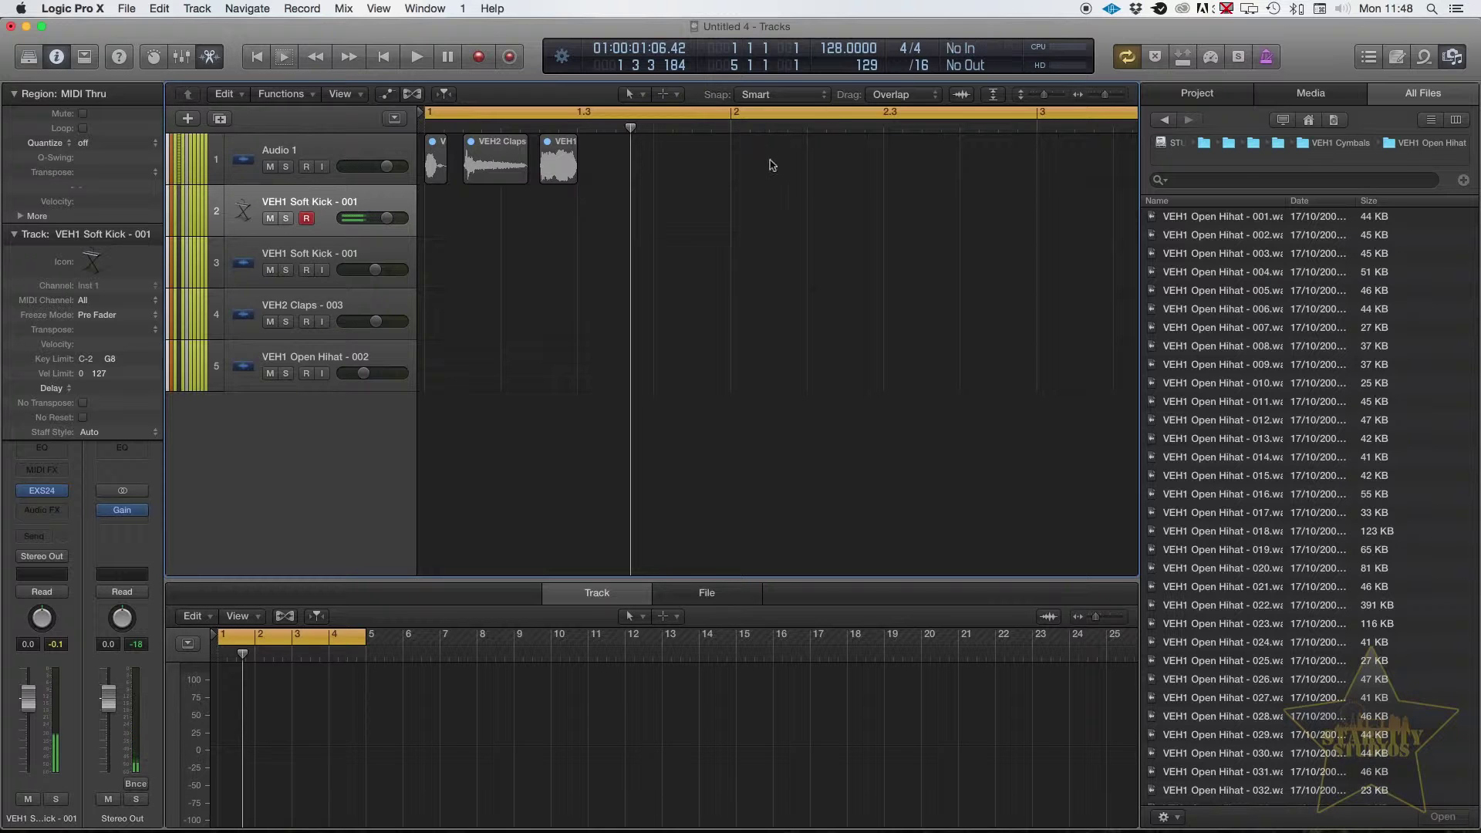
Record a MIDI drum pattern with count-in across bars 1–5 on the VEH1 Soft Kick track
scroll(791, 186, "left", 3)
scroll(789, 185, "down", 2)
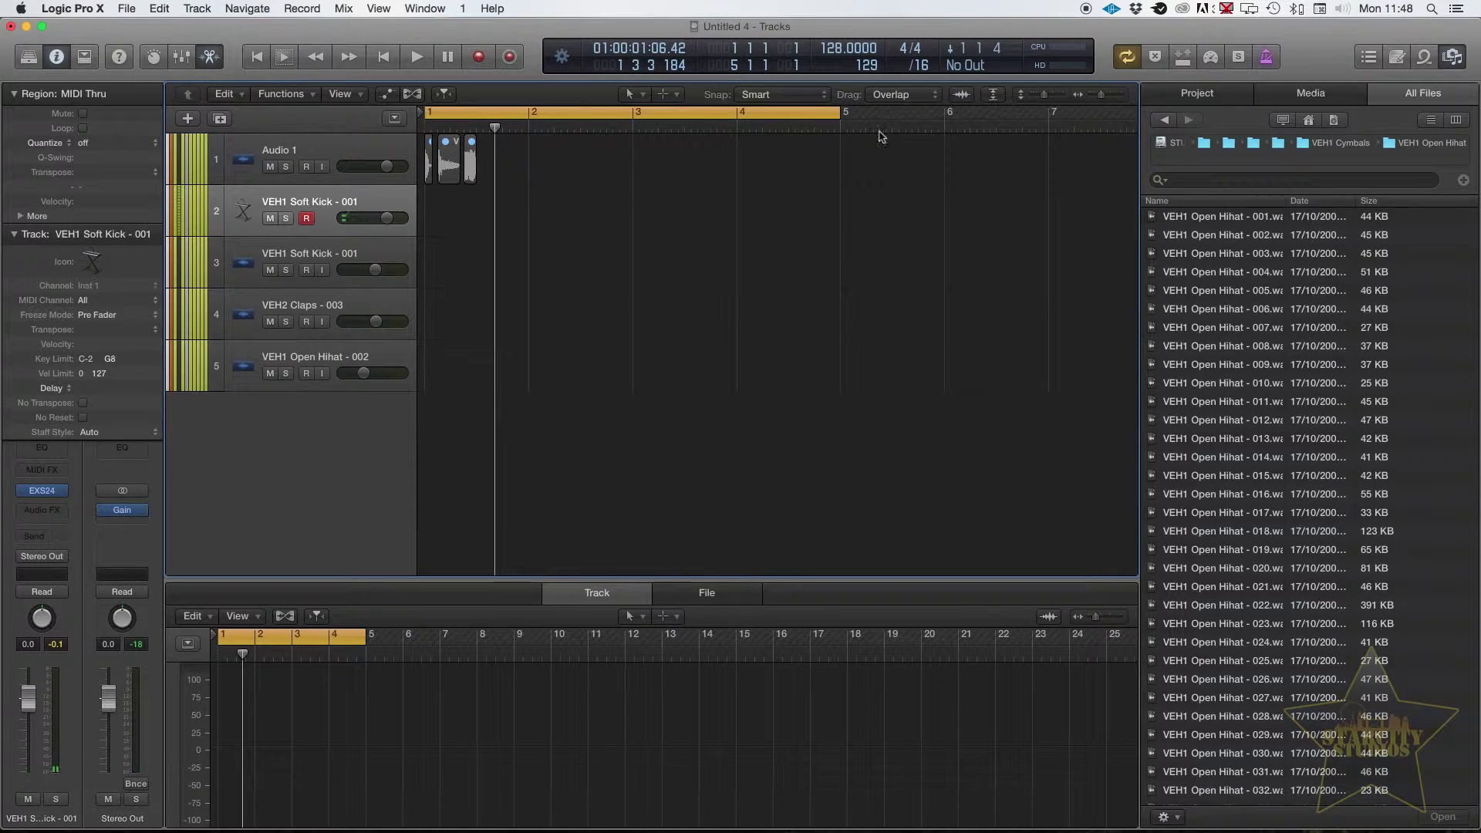
key("r")
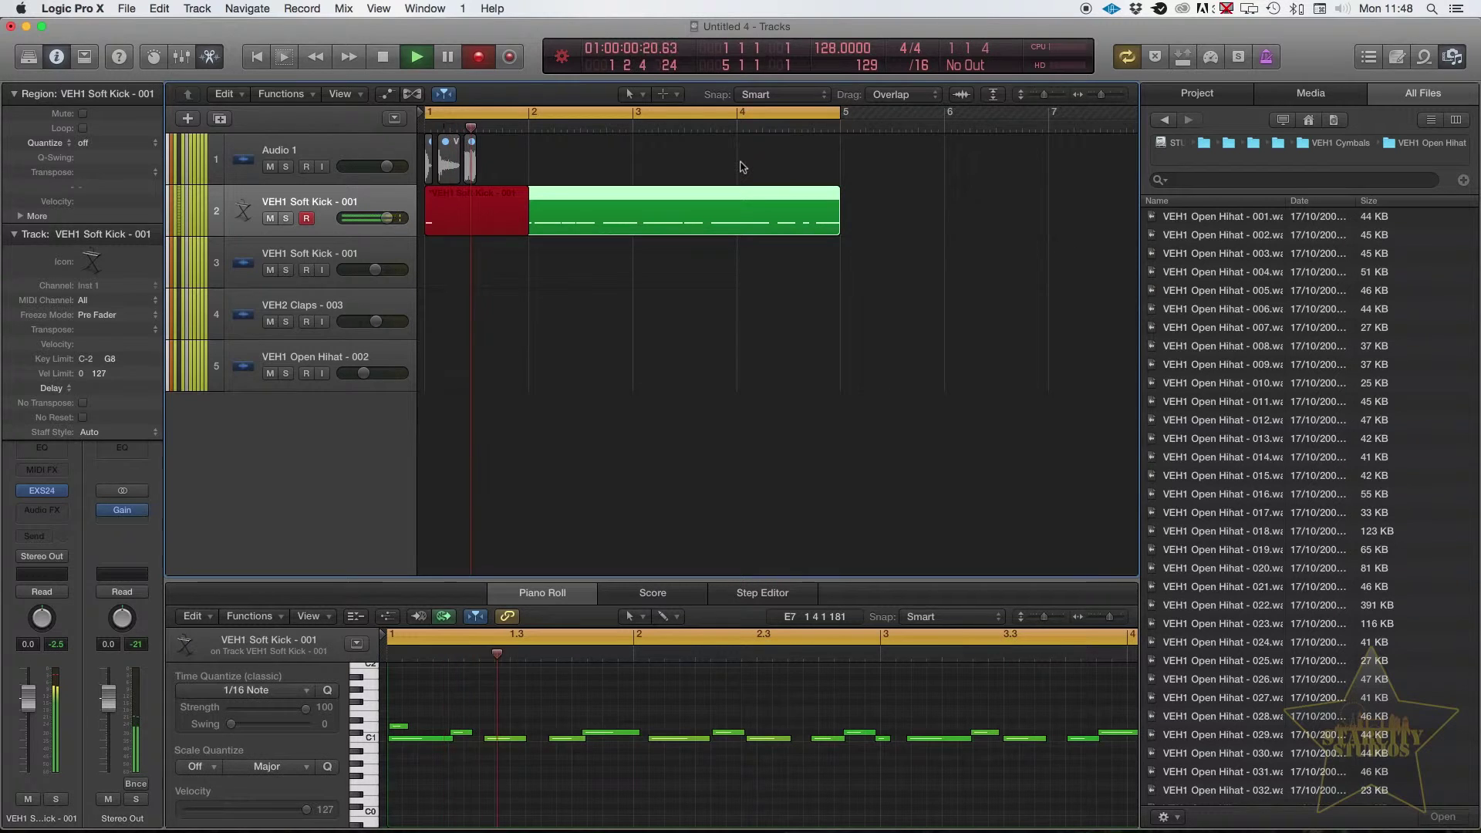
key("space")
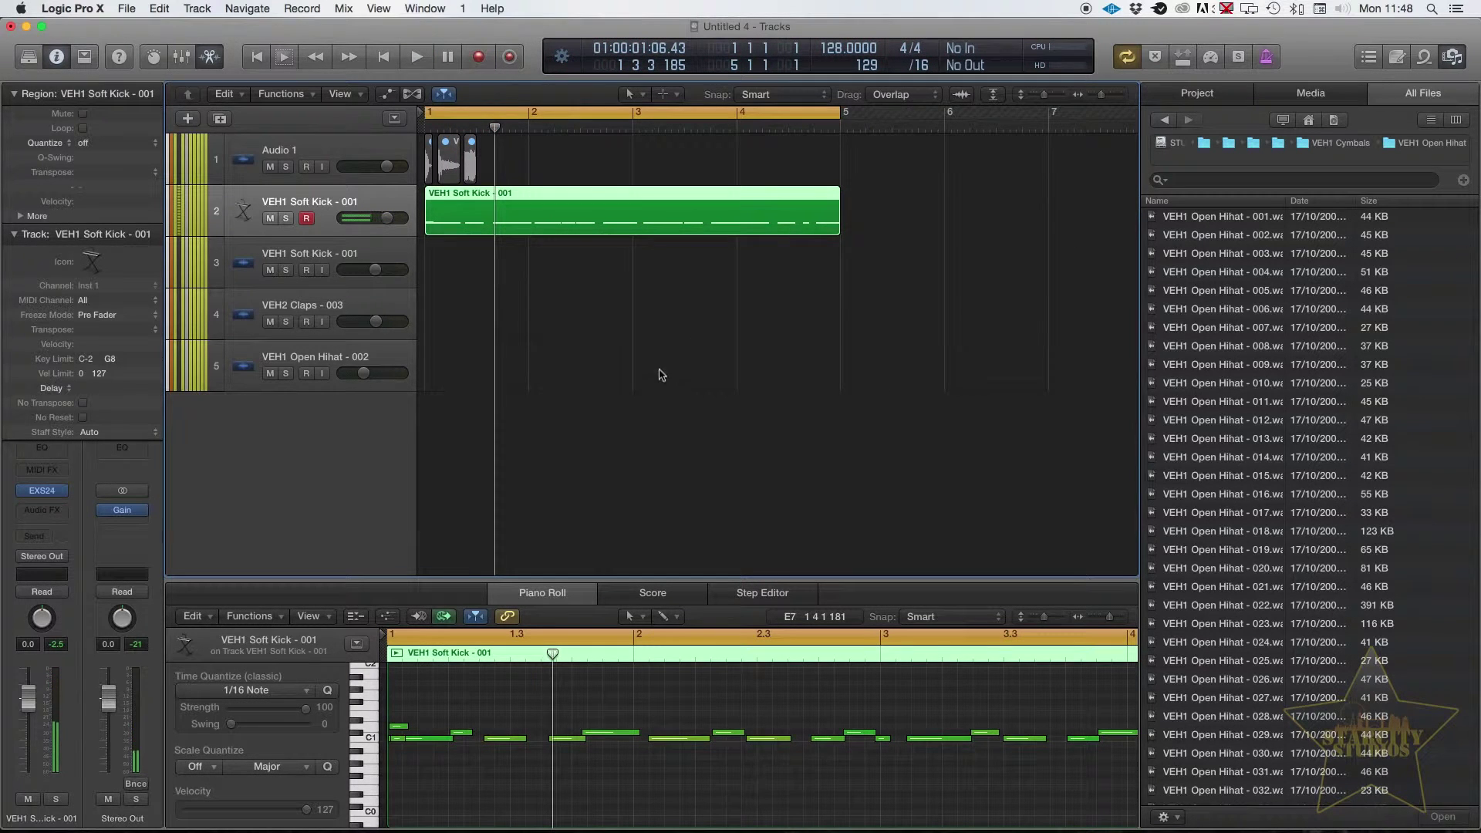
Select all 23 recorded notes and quantize them to 1/16
scroll(755, 762, "right", 10)
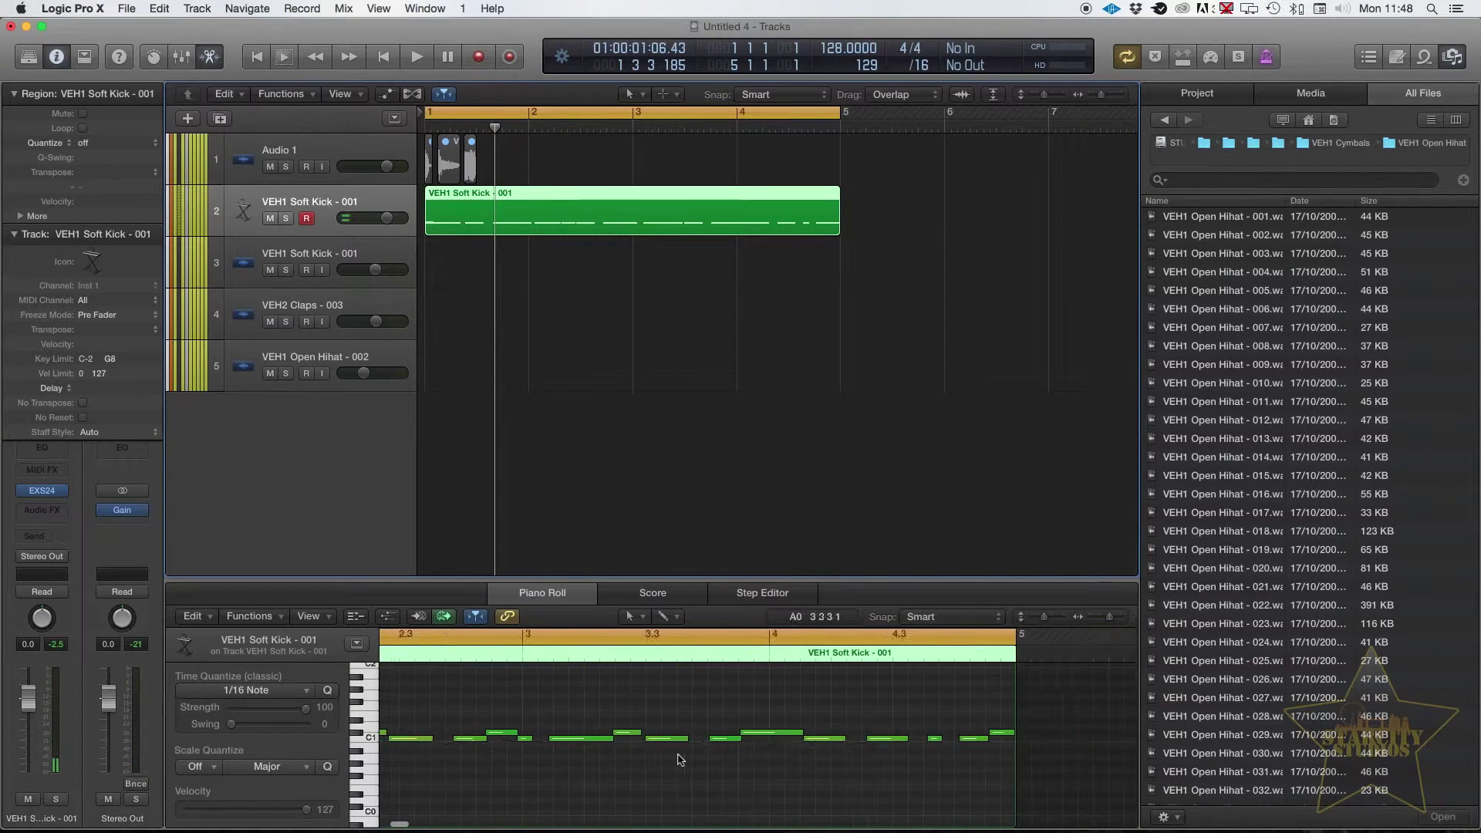
scroll(756, 762, "left", 5)
left_click_drag(597, 710, 942, 785)
key("super+a")
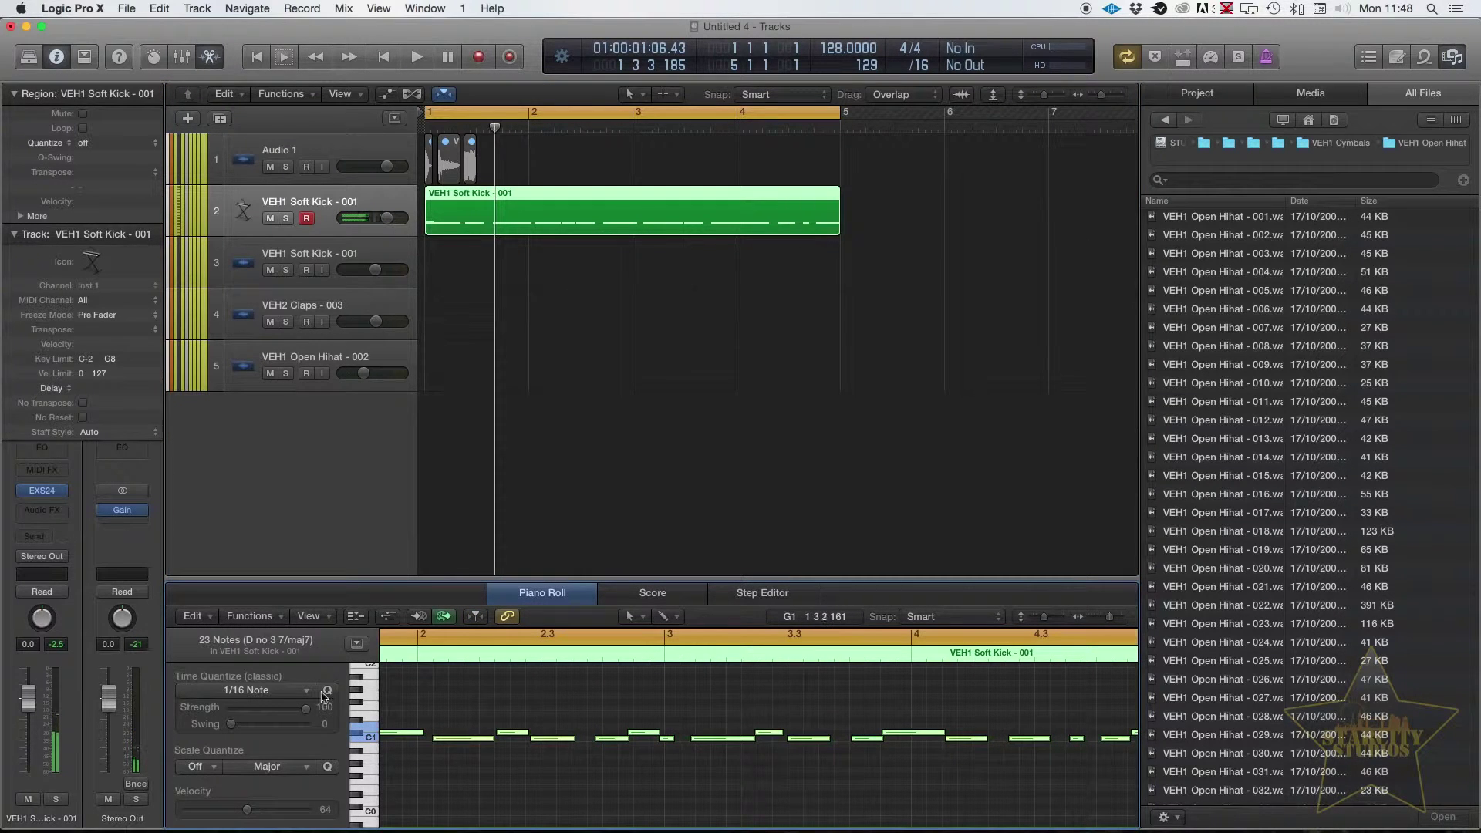
left_click(329, 691)
Delete the recorded region, then select tracks 2–5 and delete them
scroll(512, 713, "down", 6)
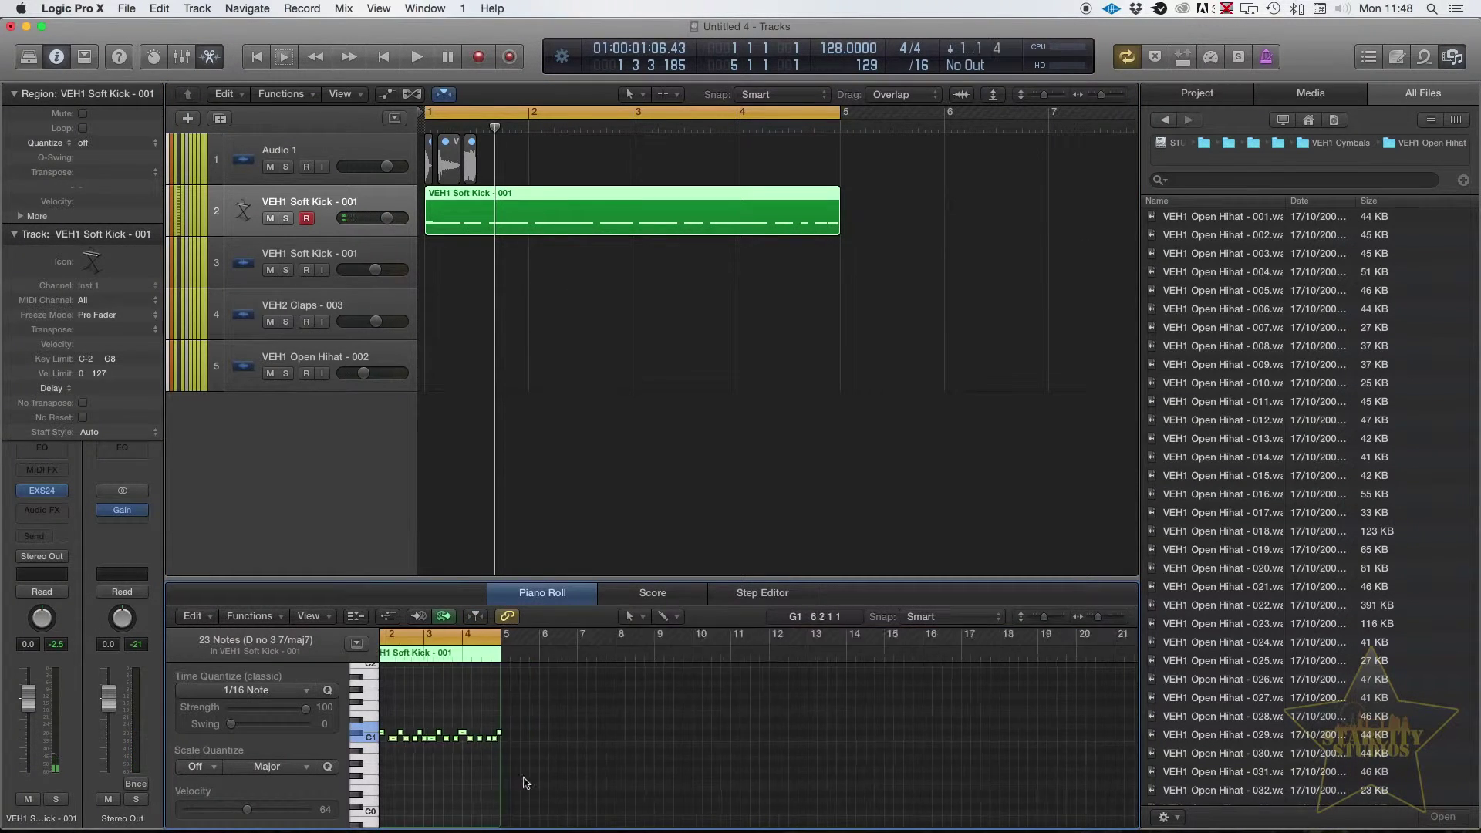
scroll(497, 699, "up", 5)
scroll(497, 699, "right", 2)
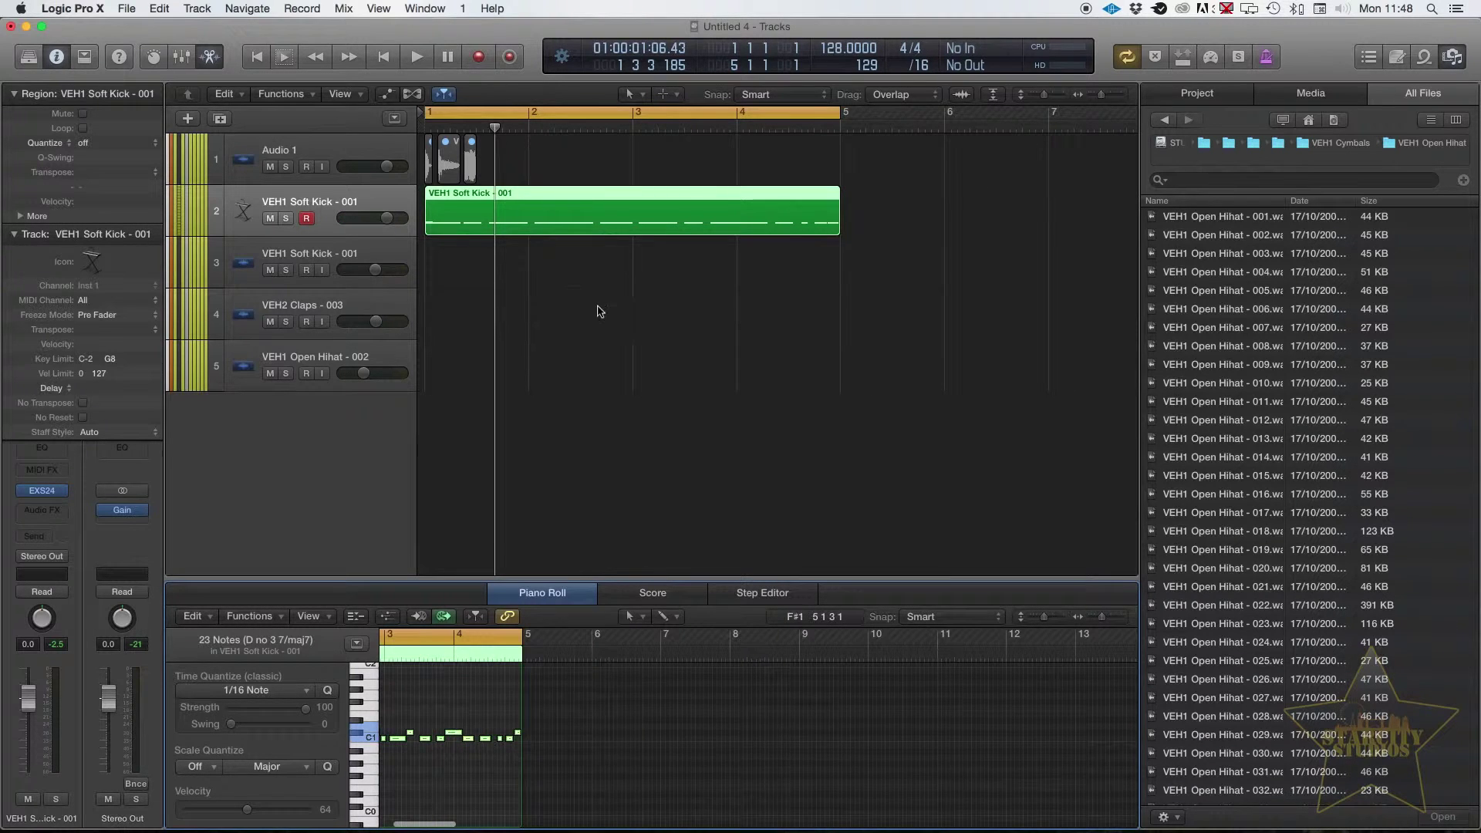
key("Delete")
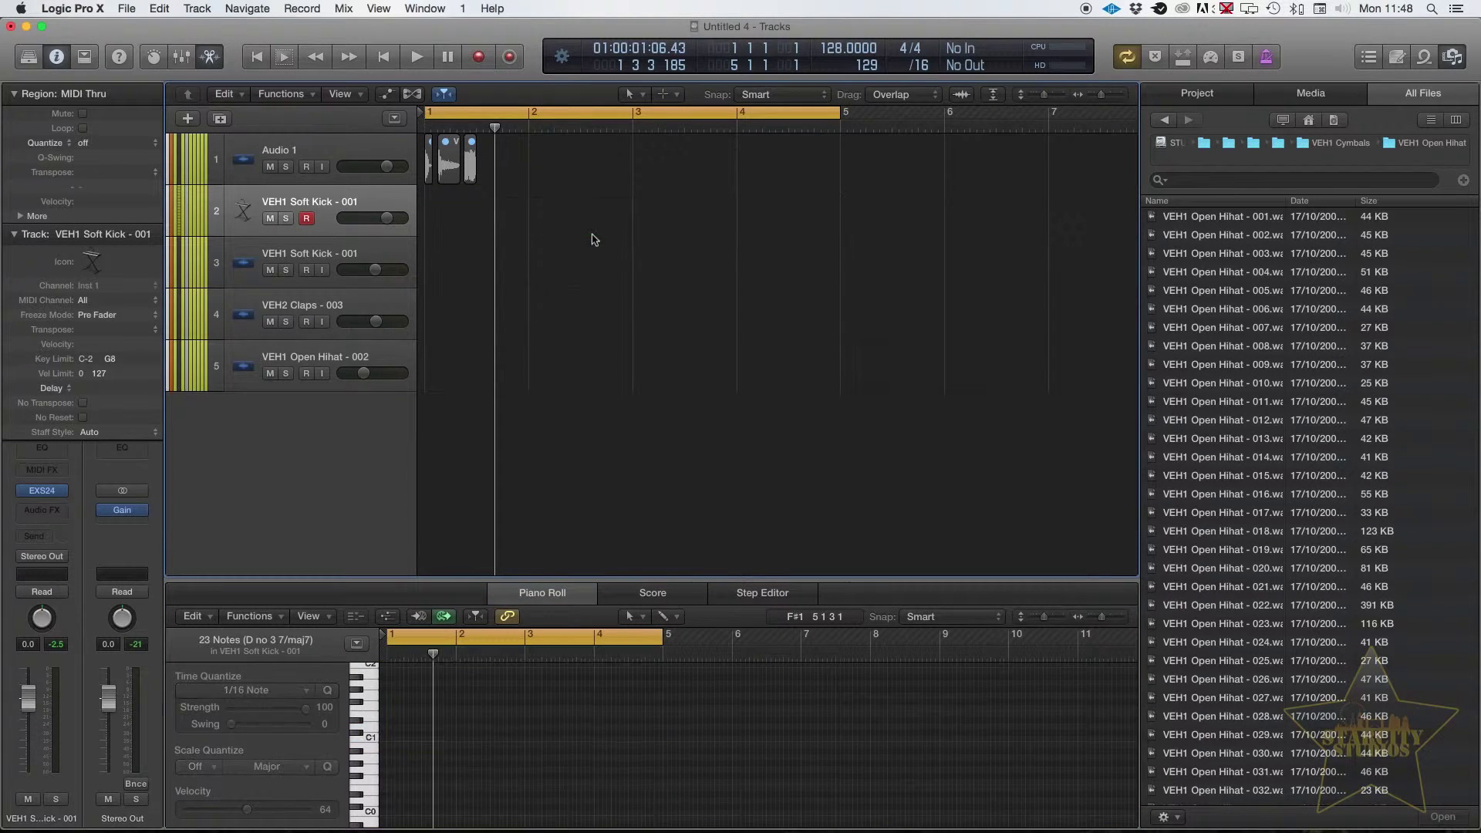
left_click(319, 362, "shift")
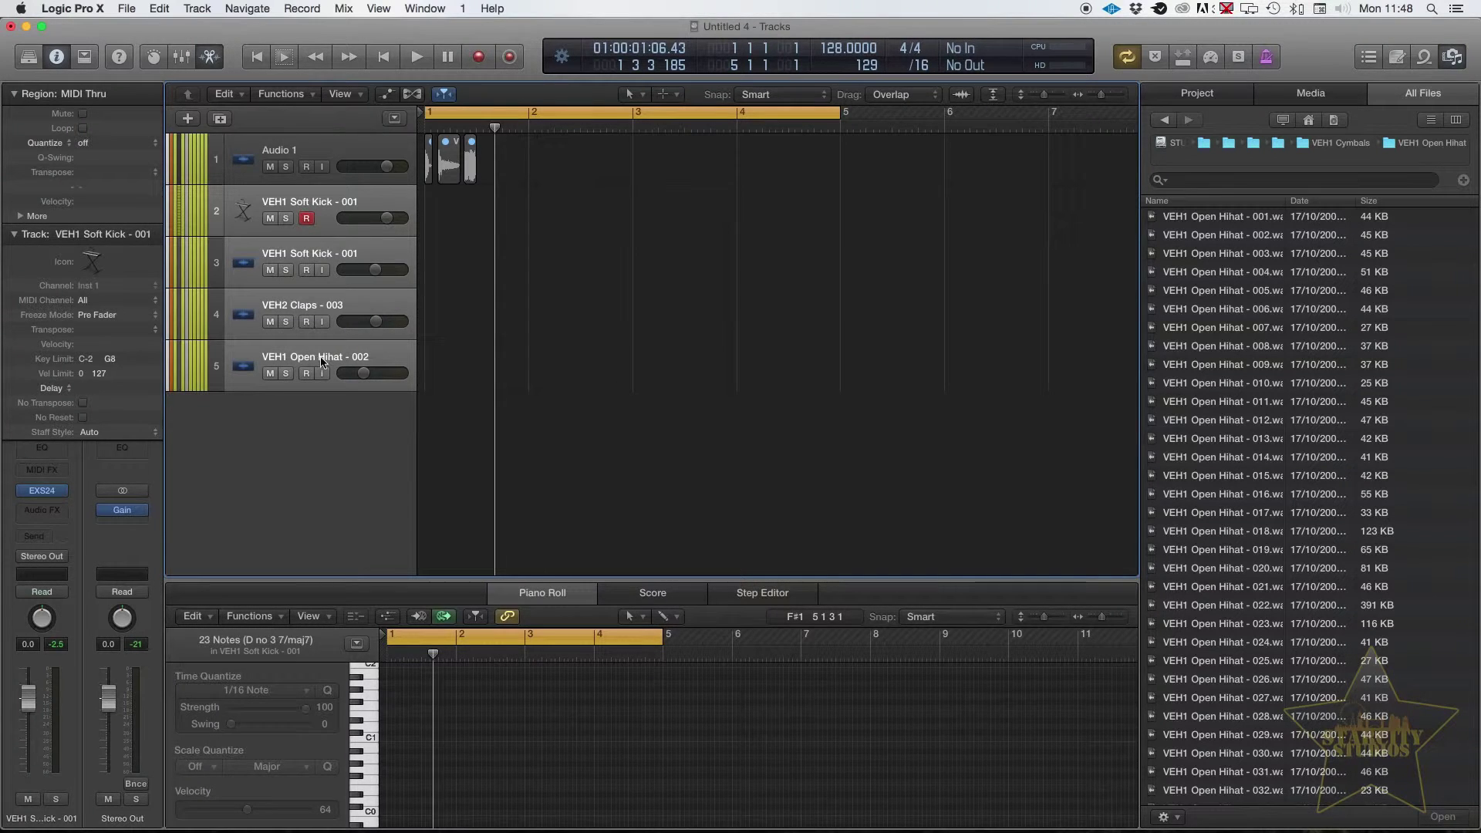
key("super+BackSpace")
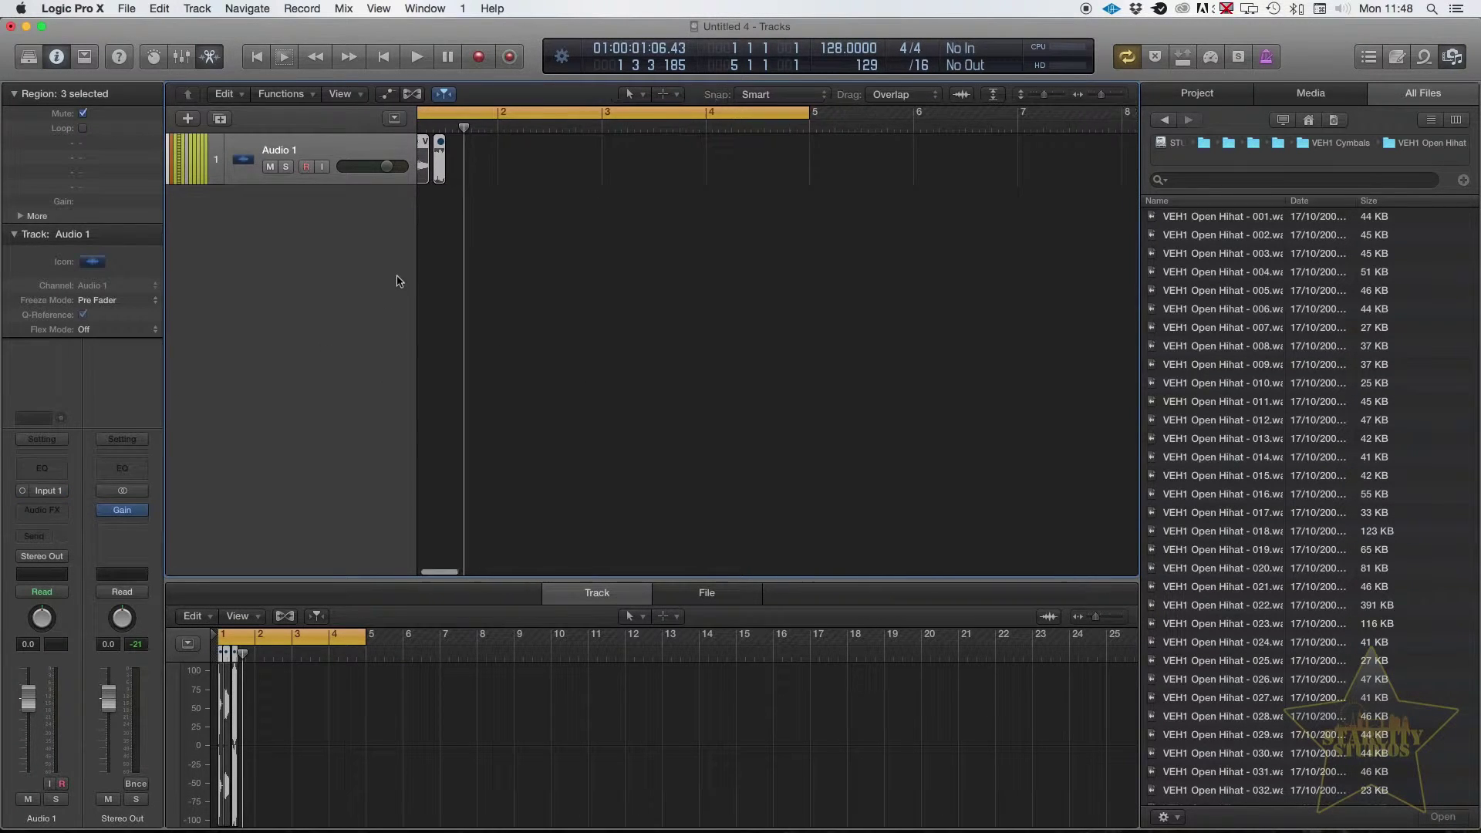
Deselect the Audio 1 regions and add a new software instrument track, Inst 1
key("super+Right")
key("super+Right")
scroll(445, 279, "left", 5)
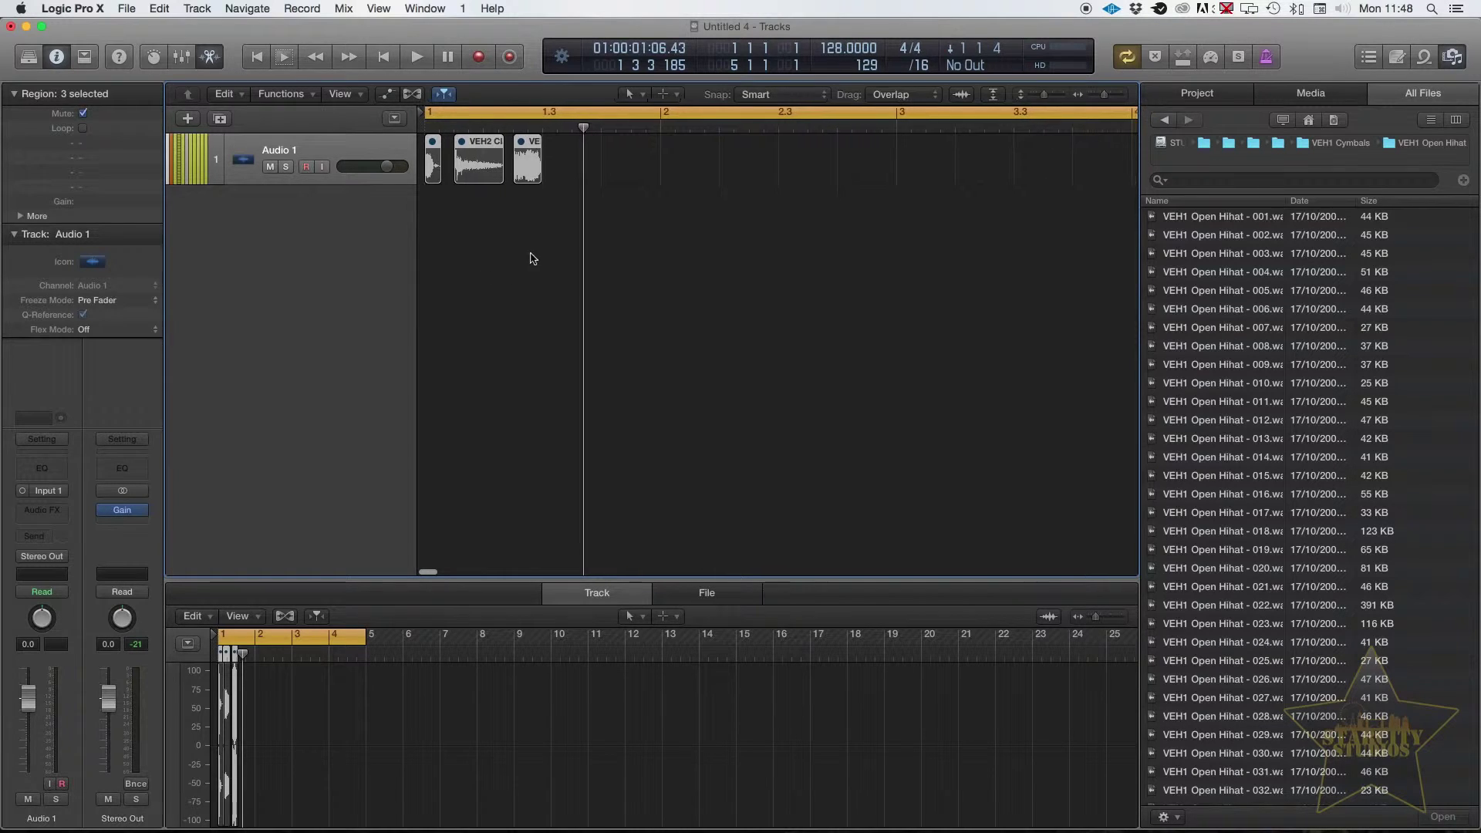
left_click(454, 225)
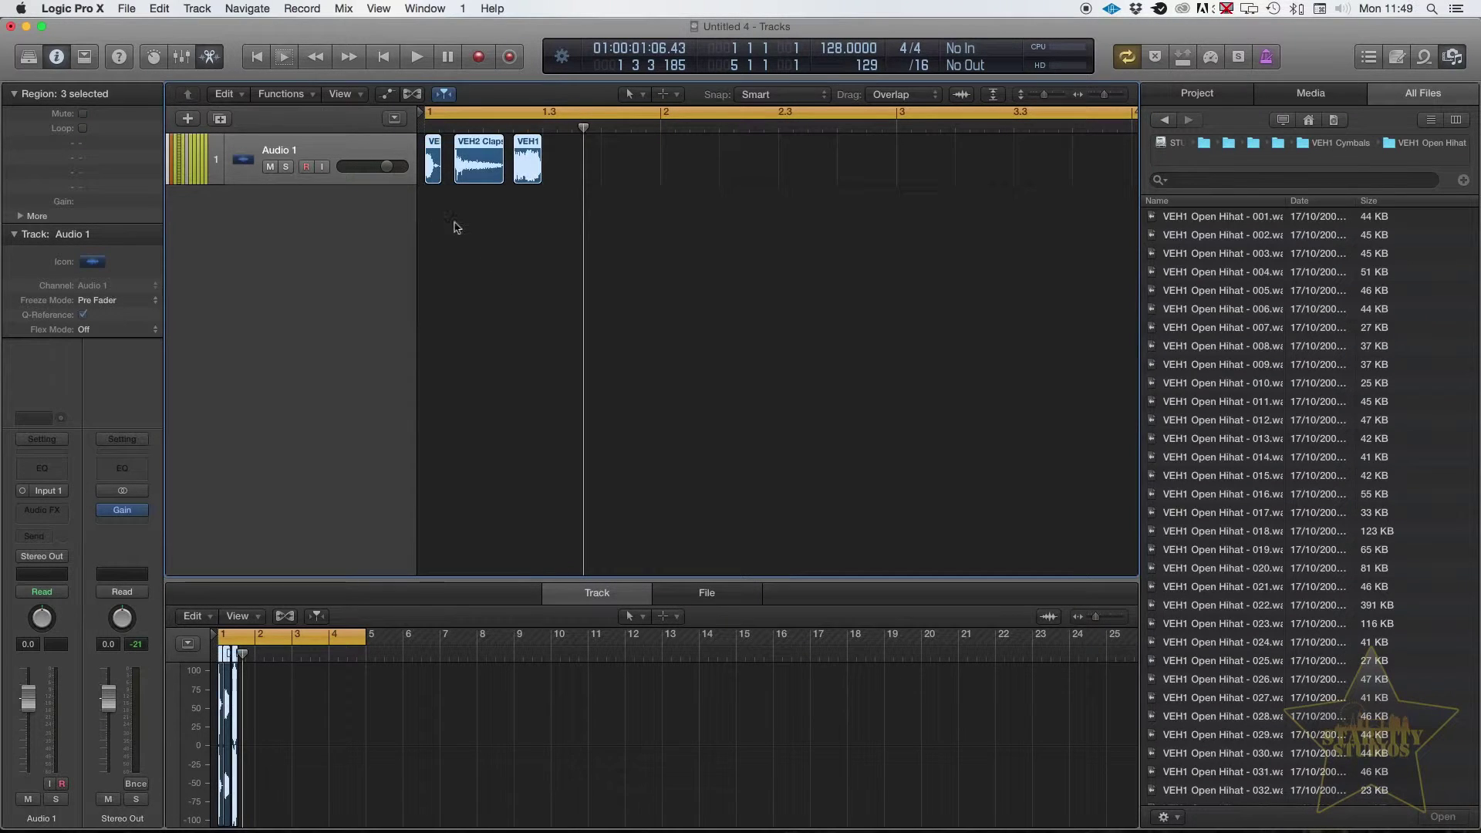
left_click(187, 119)
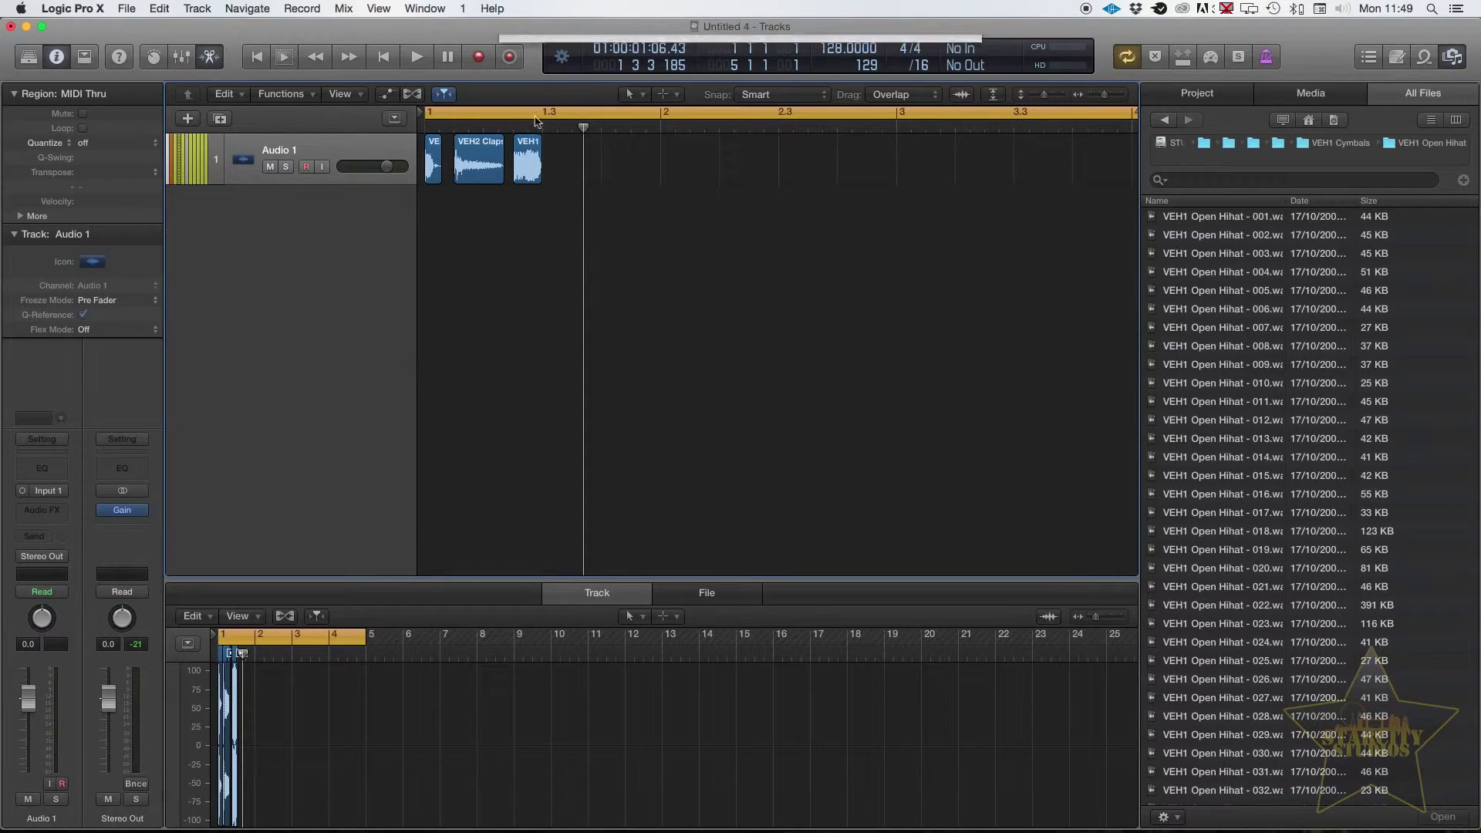
left_click(576, 71)
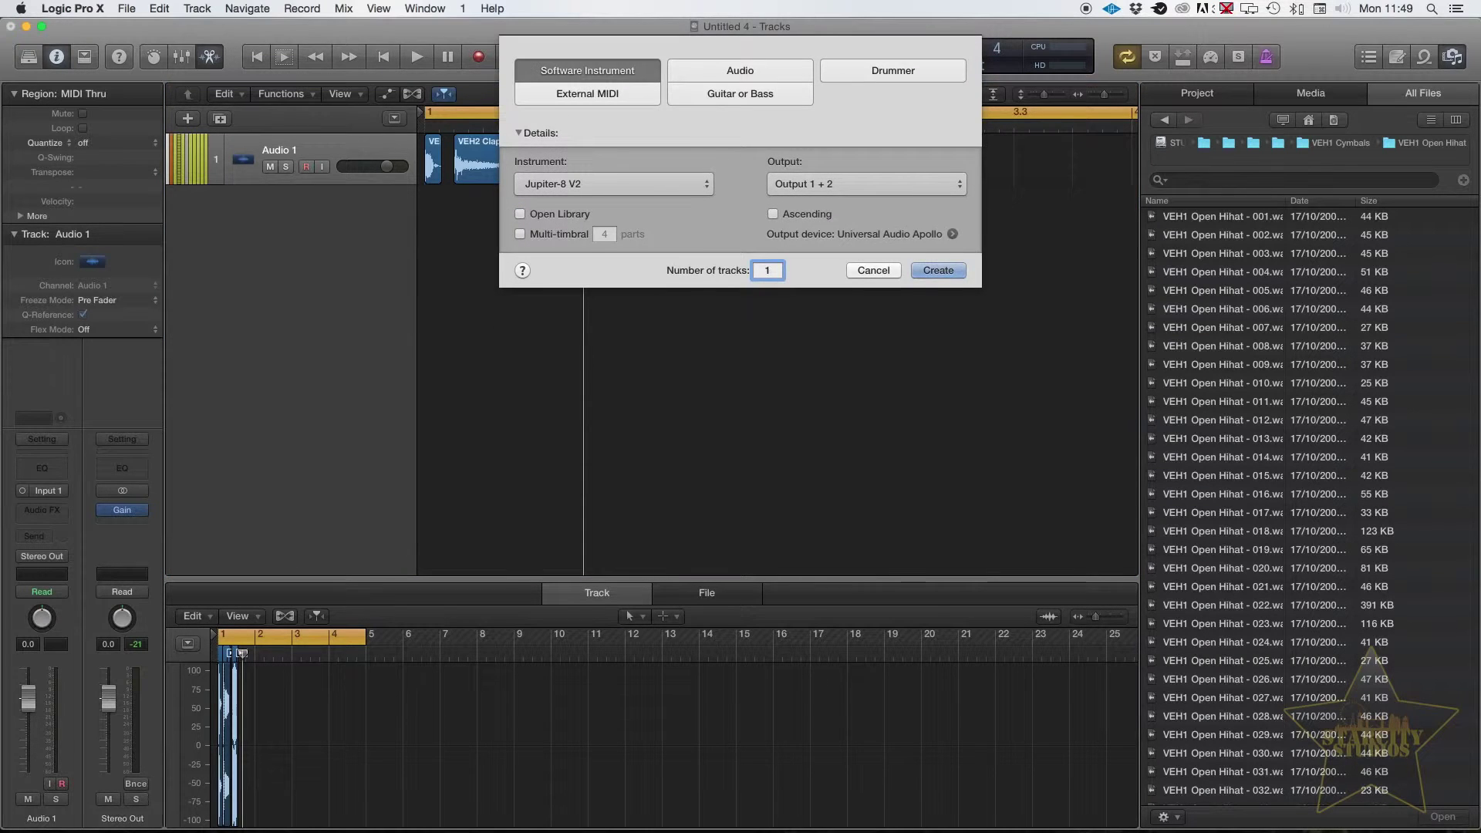
key("Return")
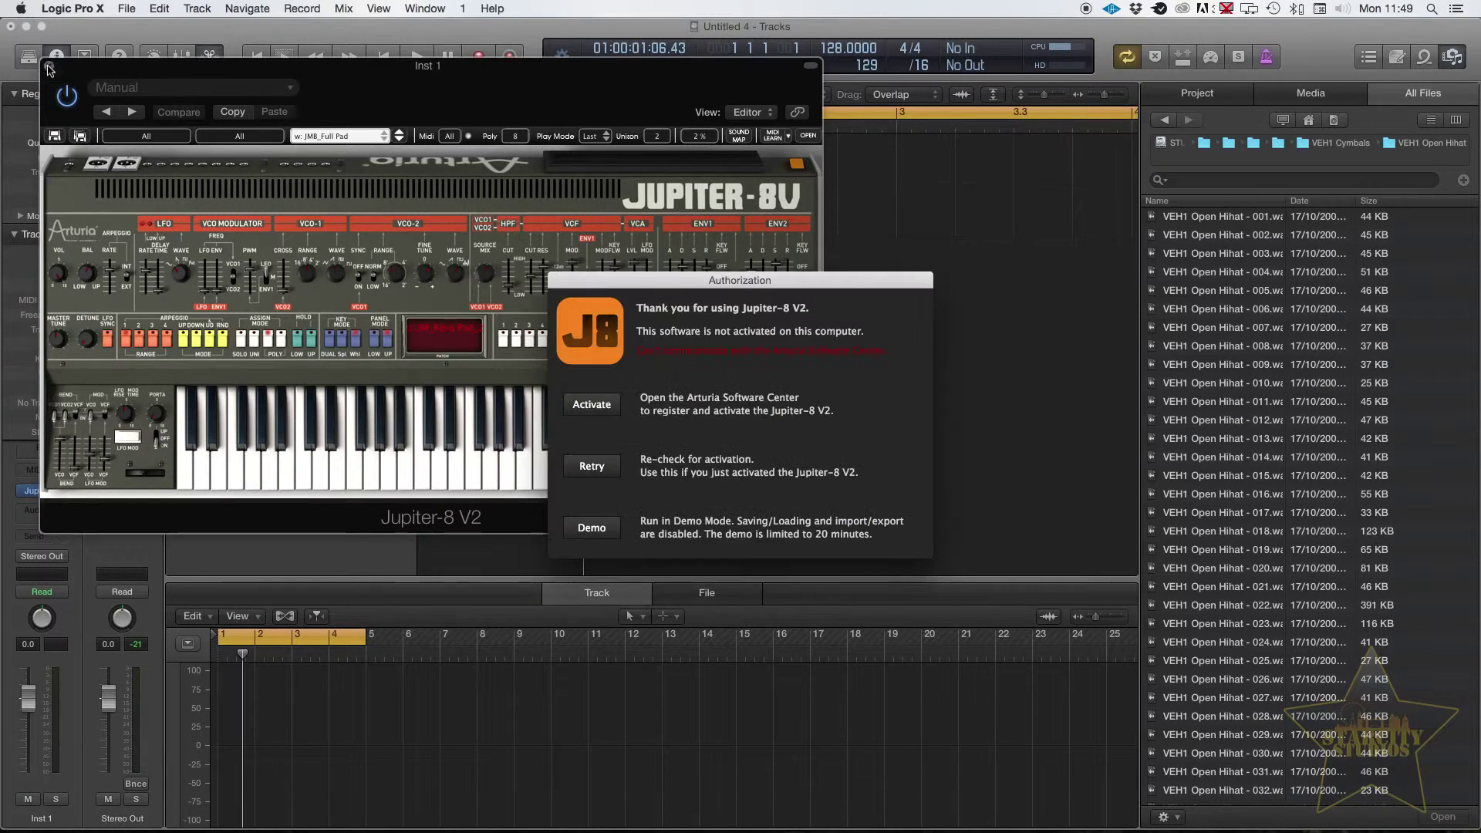
Close Jupiter-8 V2 and load Ultrabeat into Inst 1's instrument slot
left_click(49, 70)
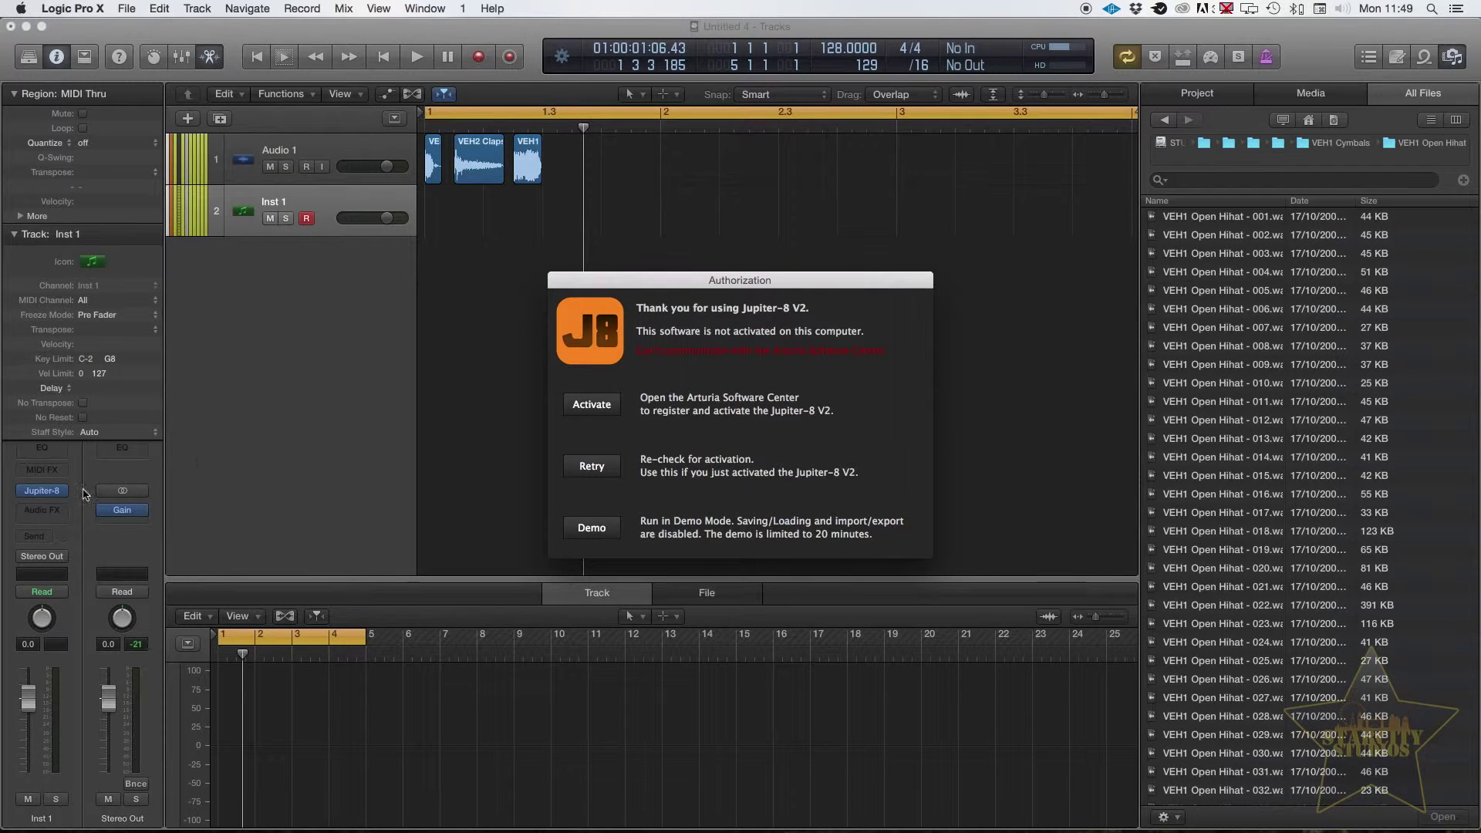
left_click(62, 491)
mouse_move(144, 677)
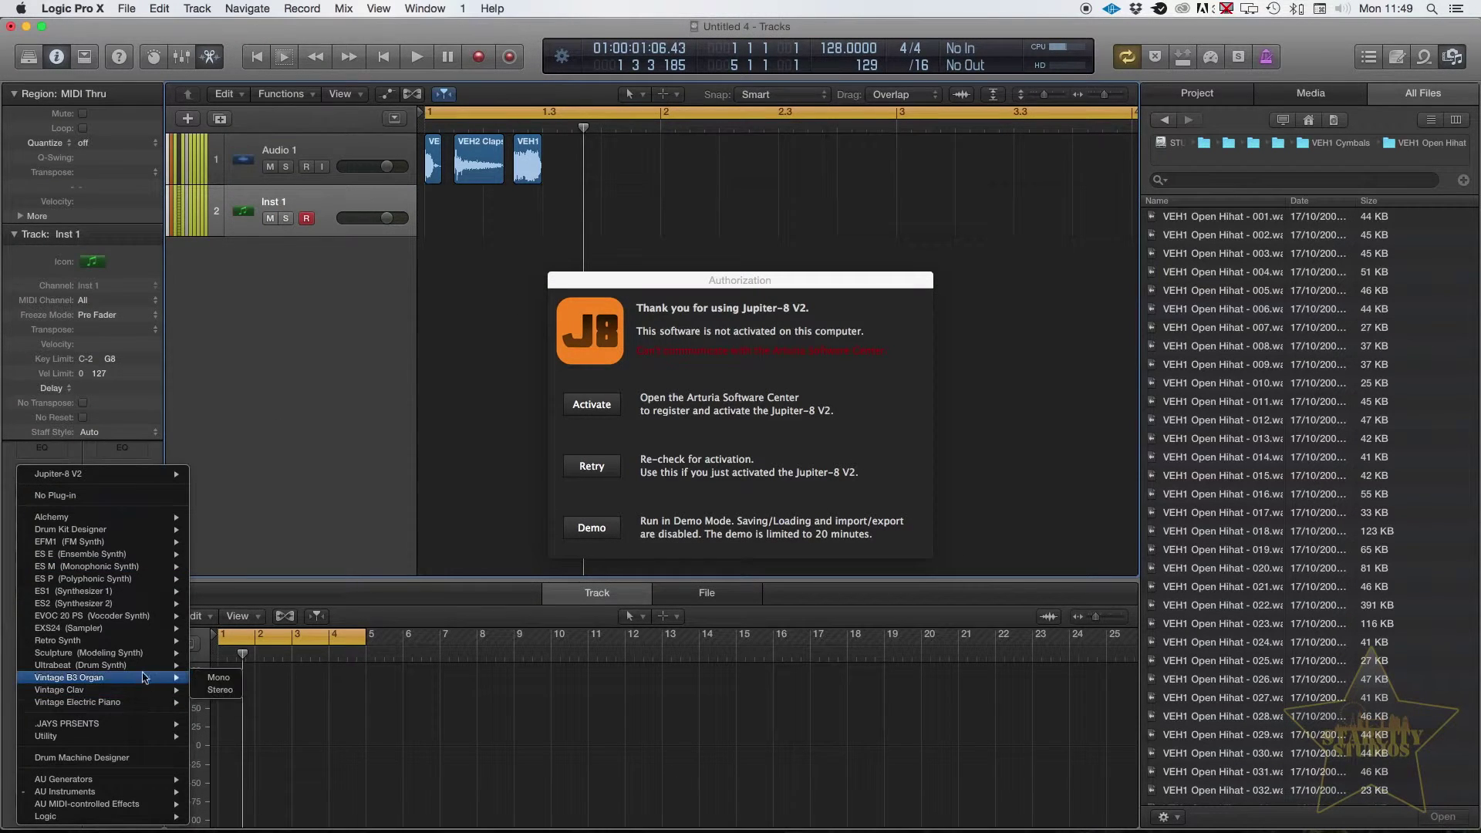
left_click(218, 677)
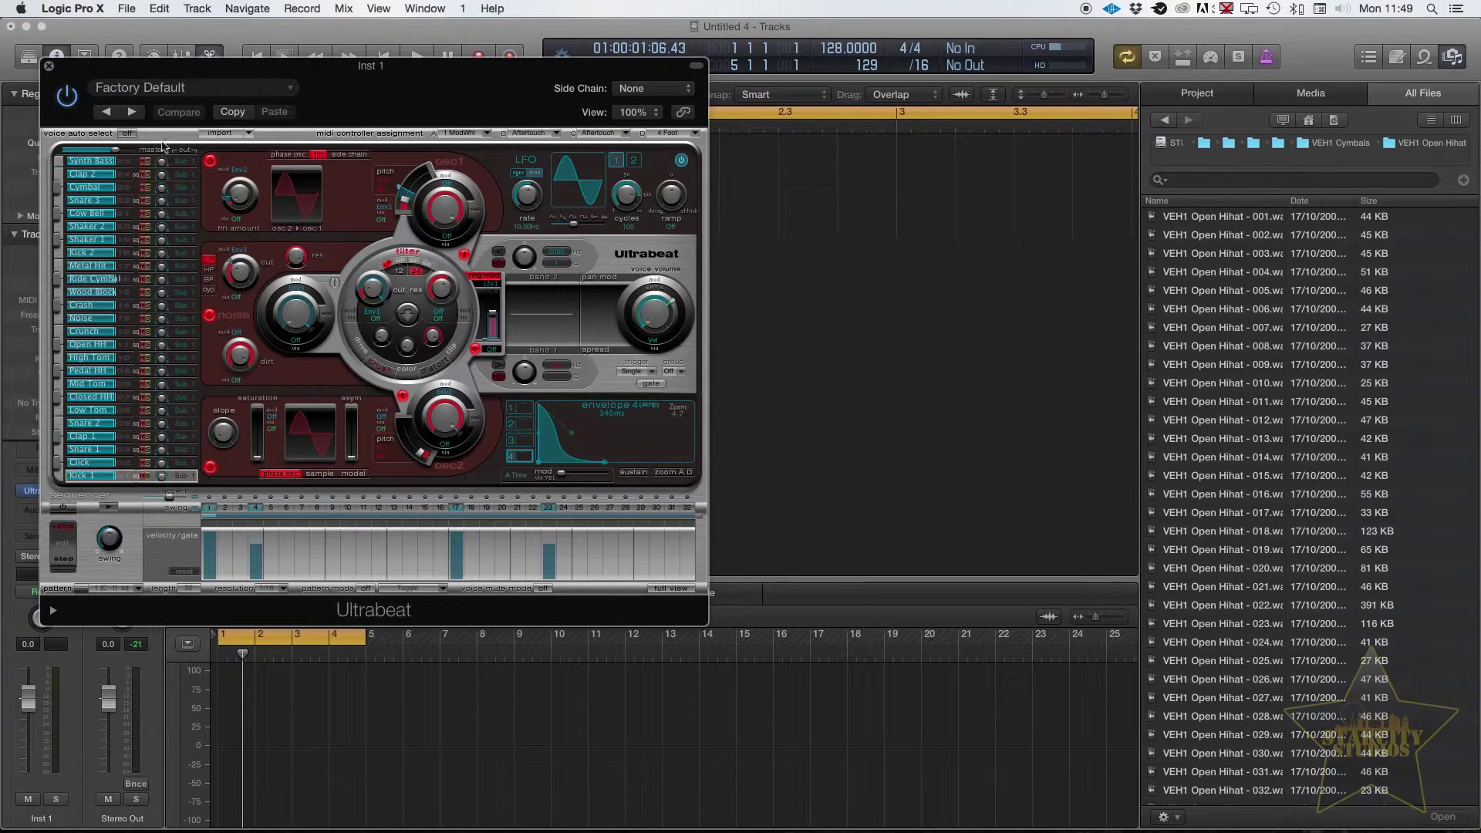
Load the Drum Kits > Drag & Drop Samples preset into Ultrabeat
left_click(191, 89)
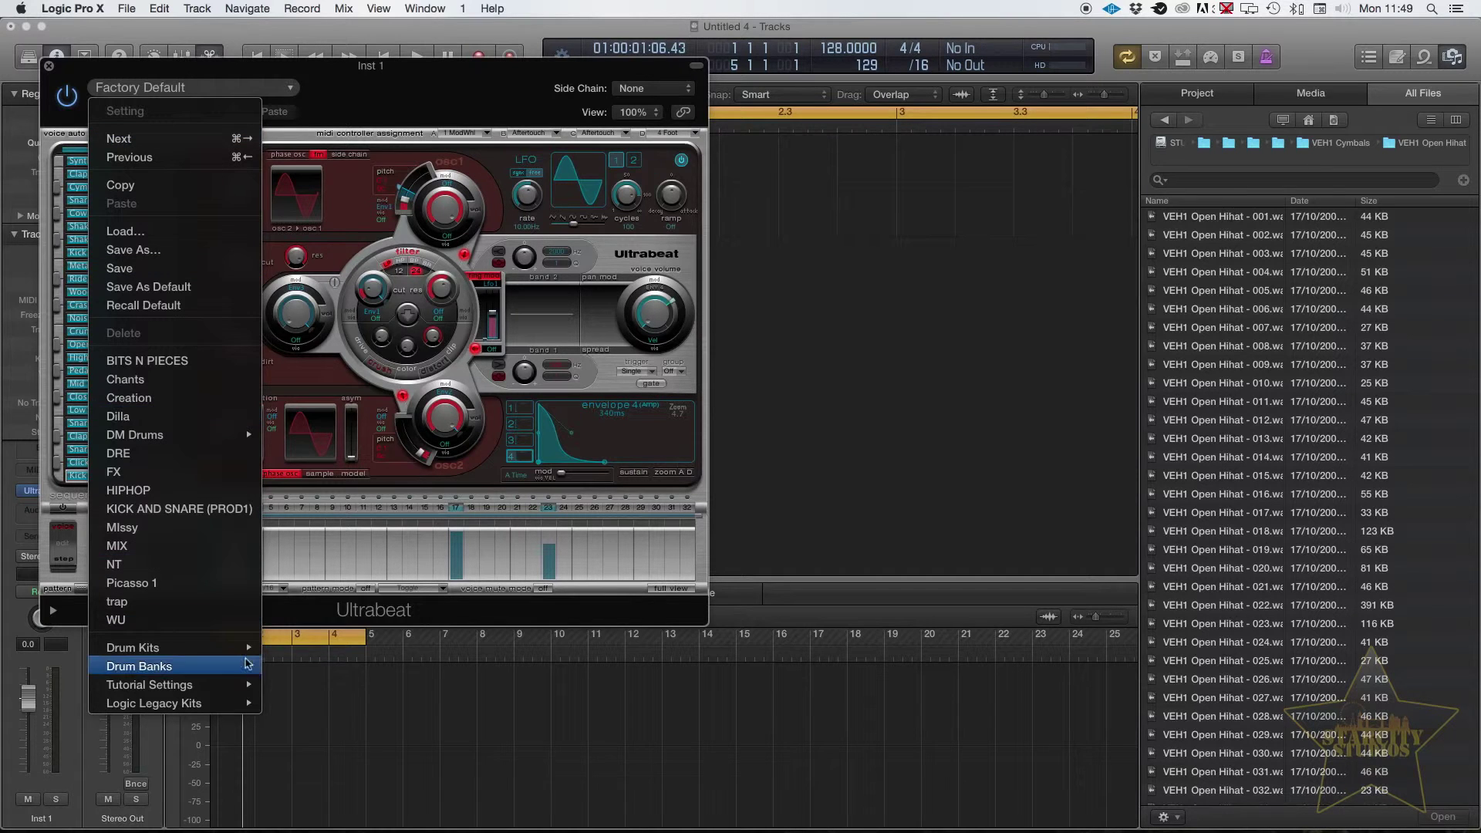
mouse_move(246, 652)
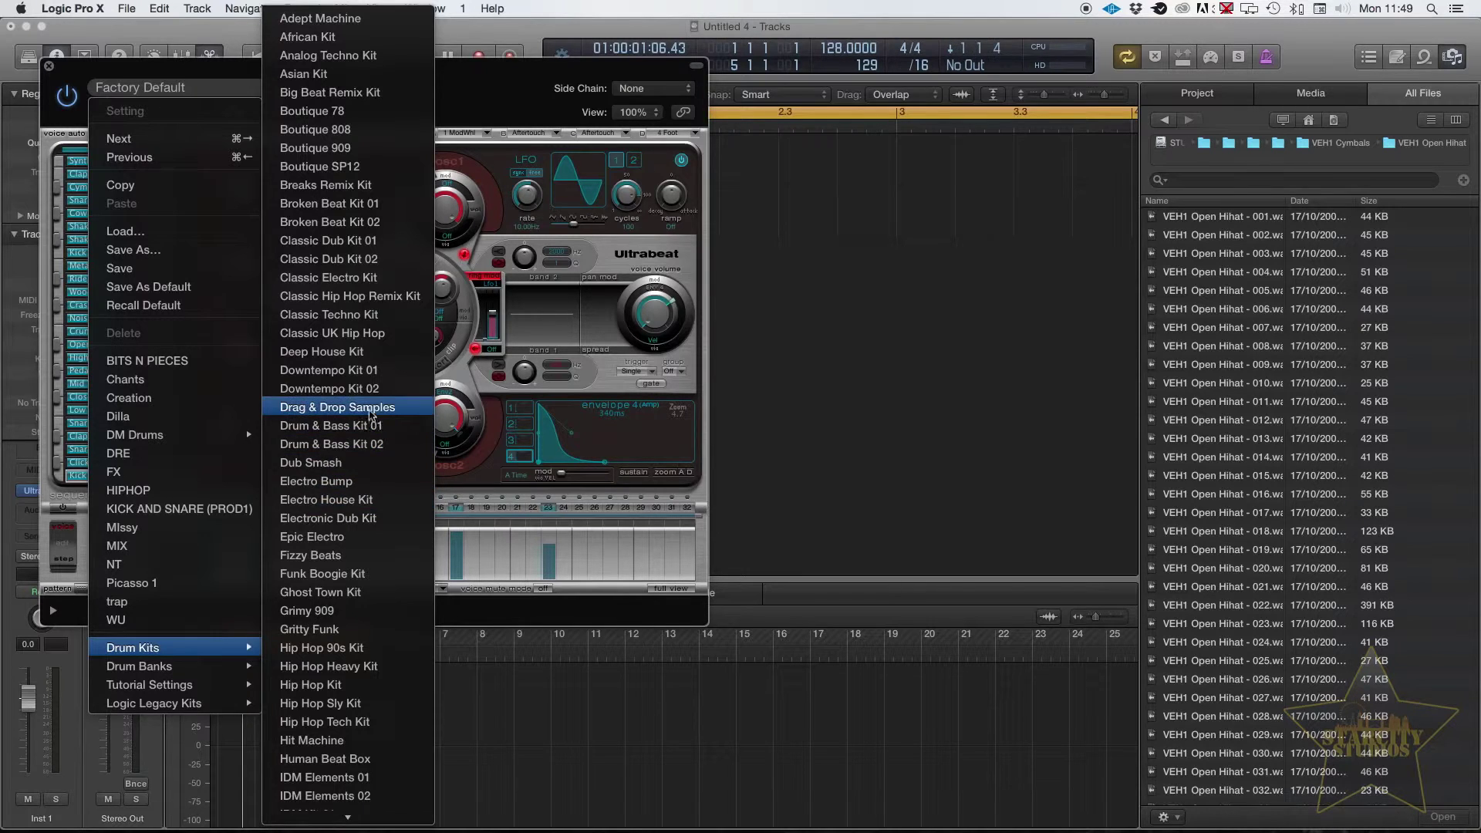
left_click(370, 409)
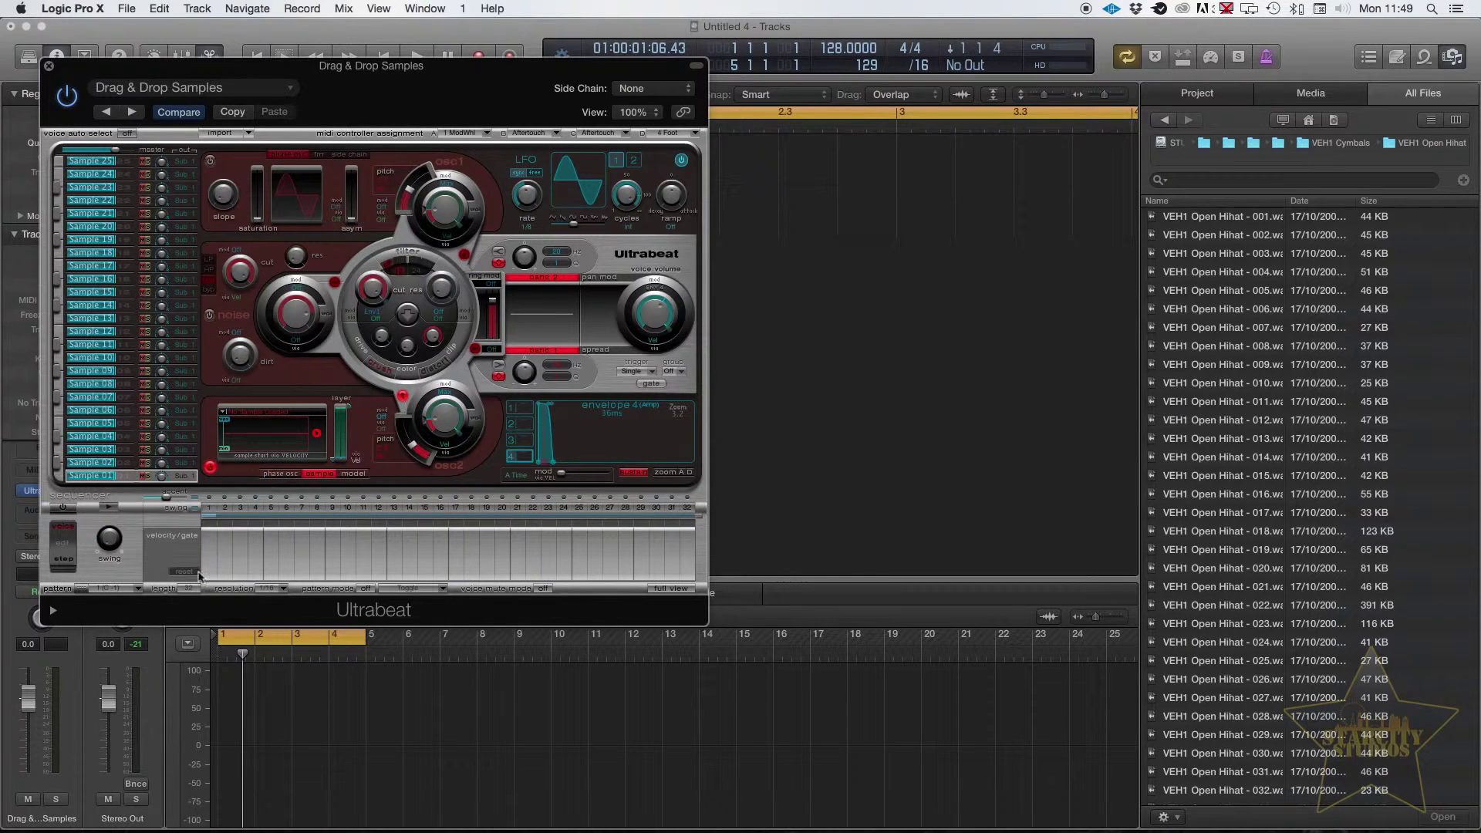
Move the Ultrabeat window aside and step back up to the VEH1 Cymbals folders in All Files
left_click_drag(286, 60, 673, 217)
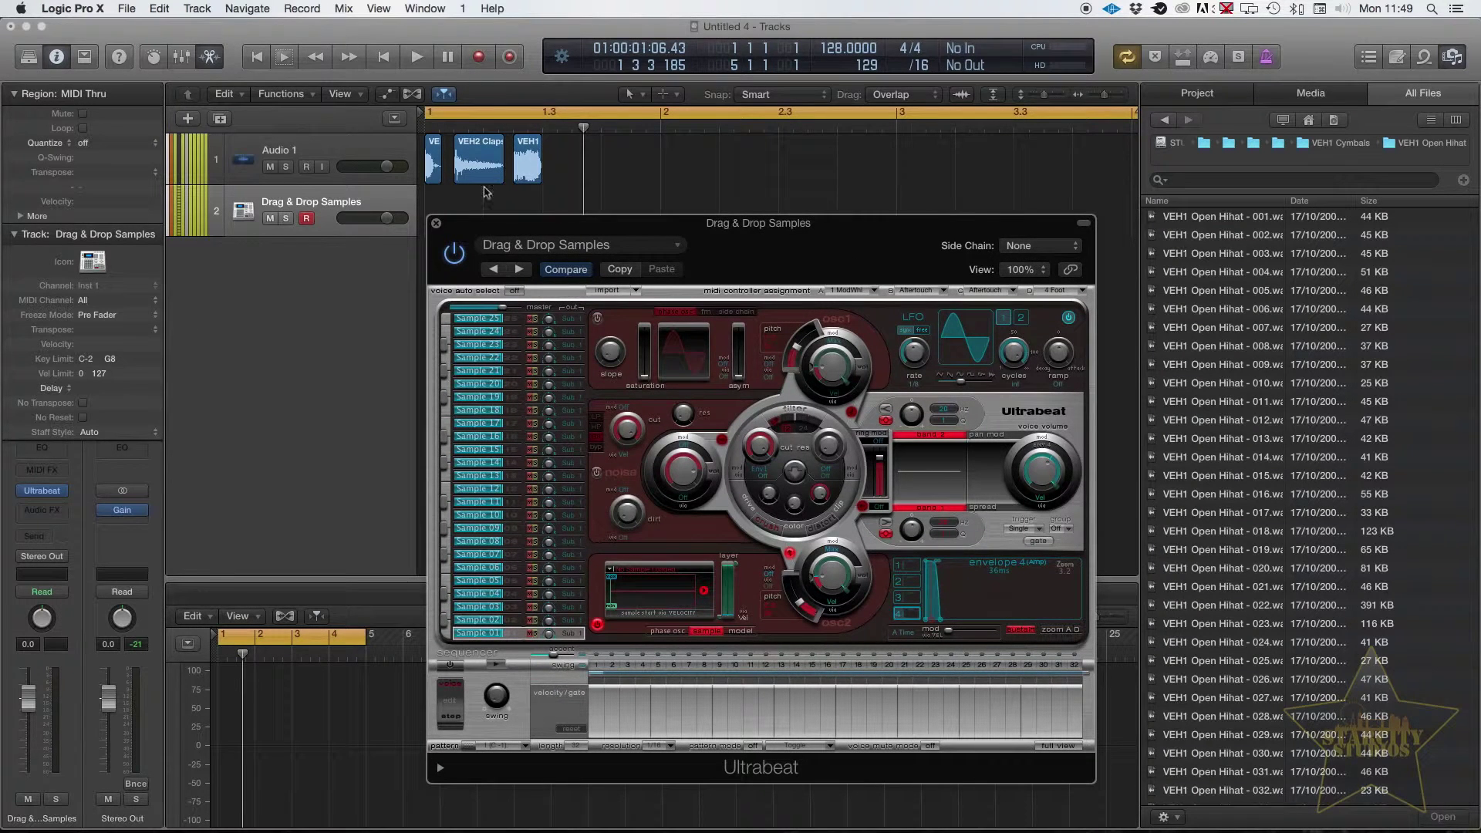
left_click(1200, 235)
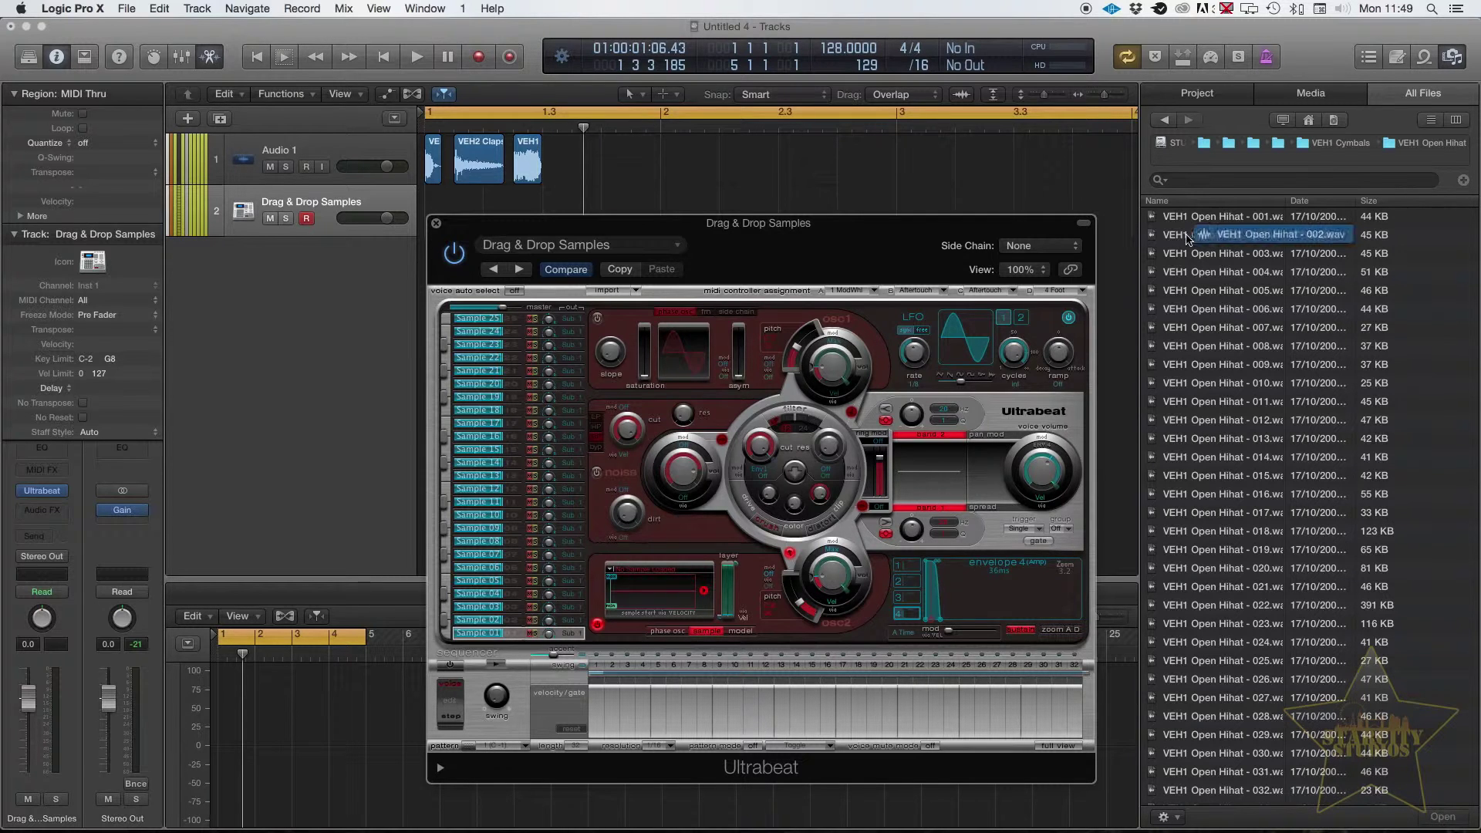
left_click(1164, 120)
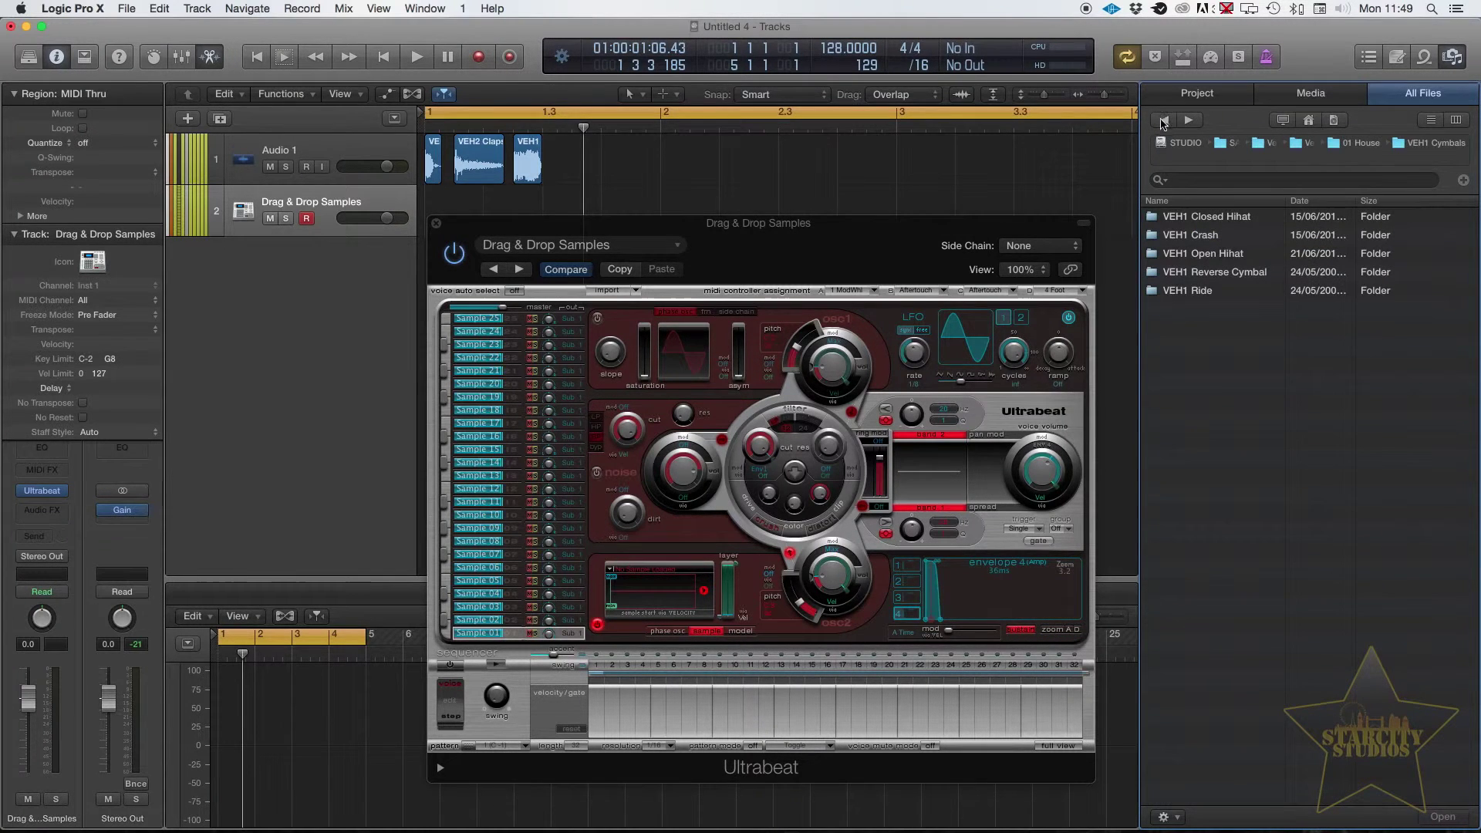
left_click(1163, 121)
Load VEH1 Kicks > VEH1 Hard Kicks > VEH1 Hard Kick - 001 onto Ultrabeat's Sample 01 voice
double_click(1232, 366)
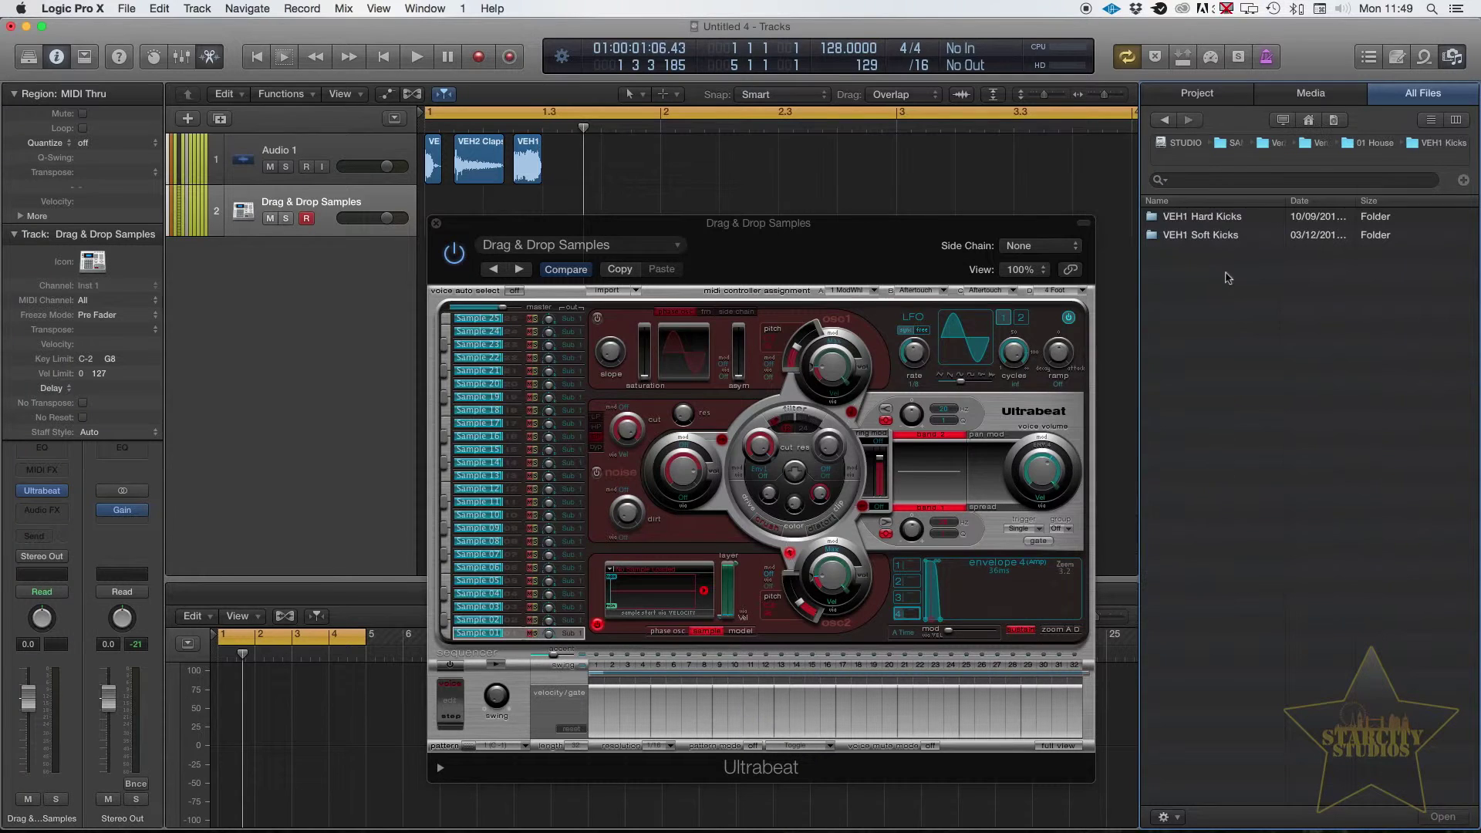
double_click(1217, 219)
left_click_drag(1207, 217, 667, 600)
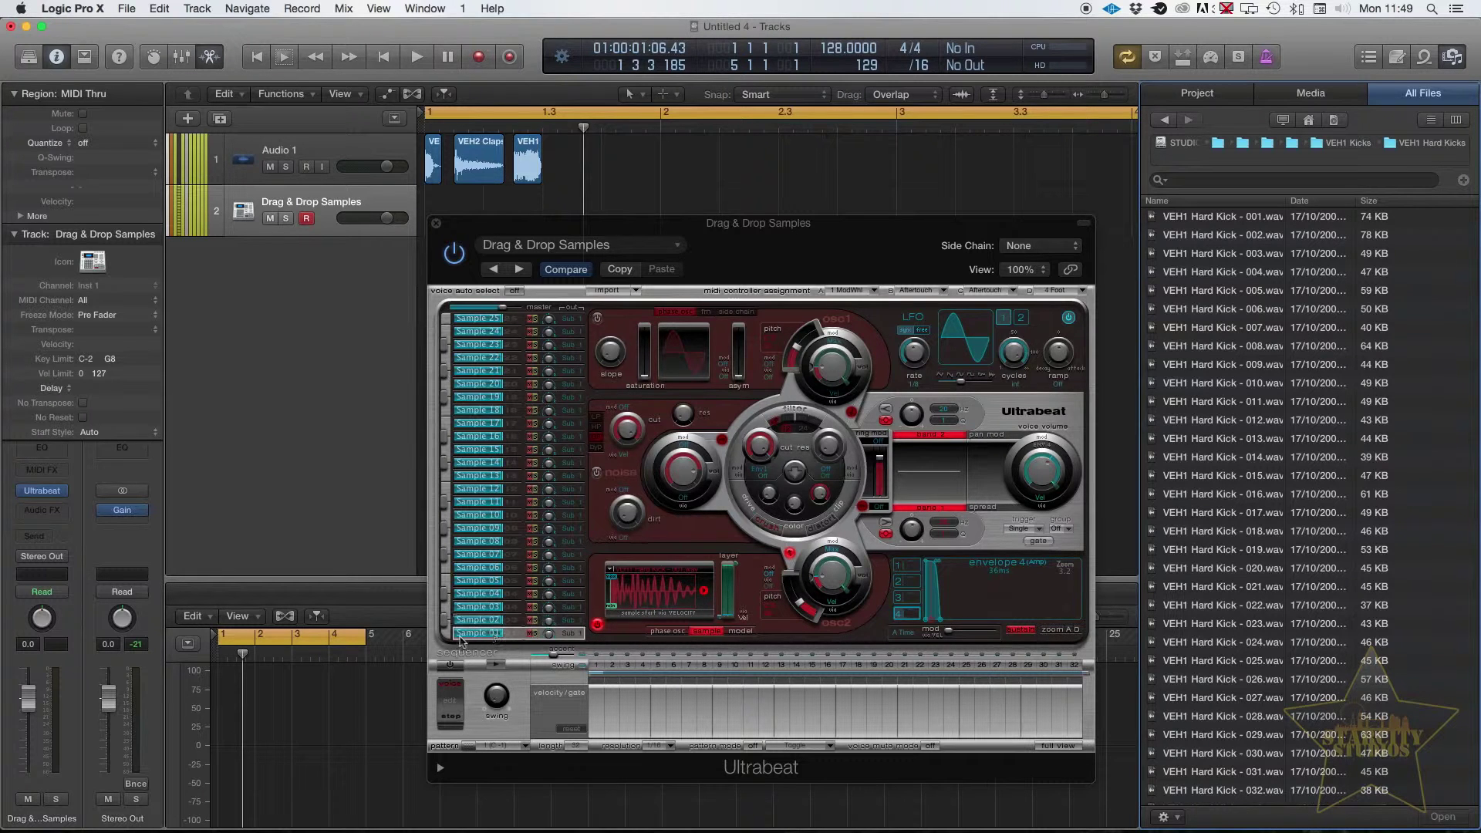
Audition the kick, set the track fader to -8.8 dB, and raise osc2 pitch modulation
left_click(443, 637)
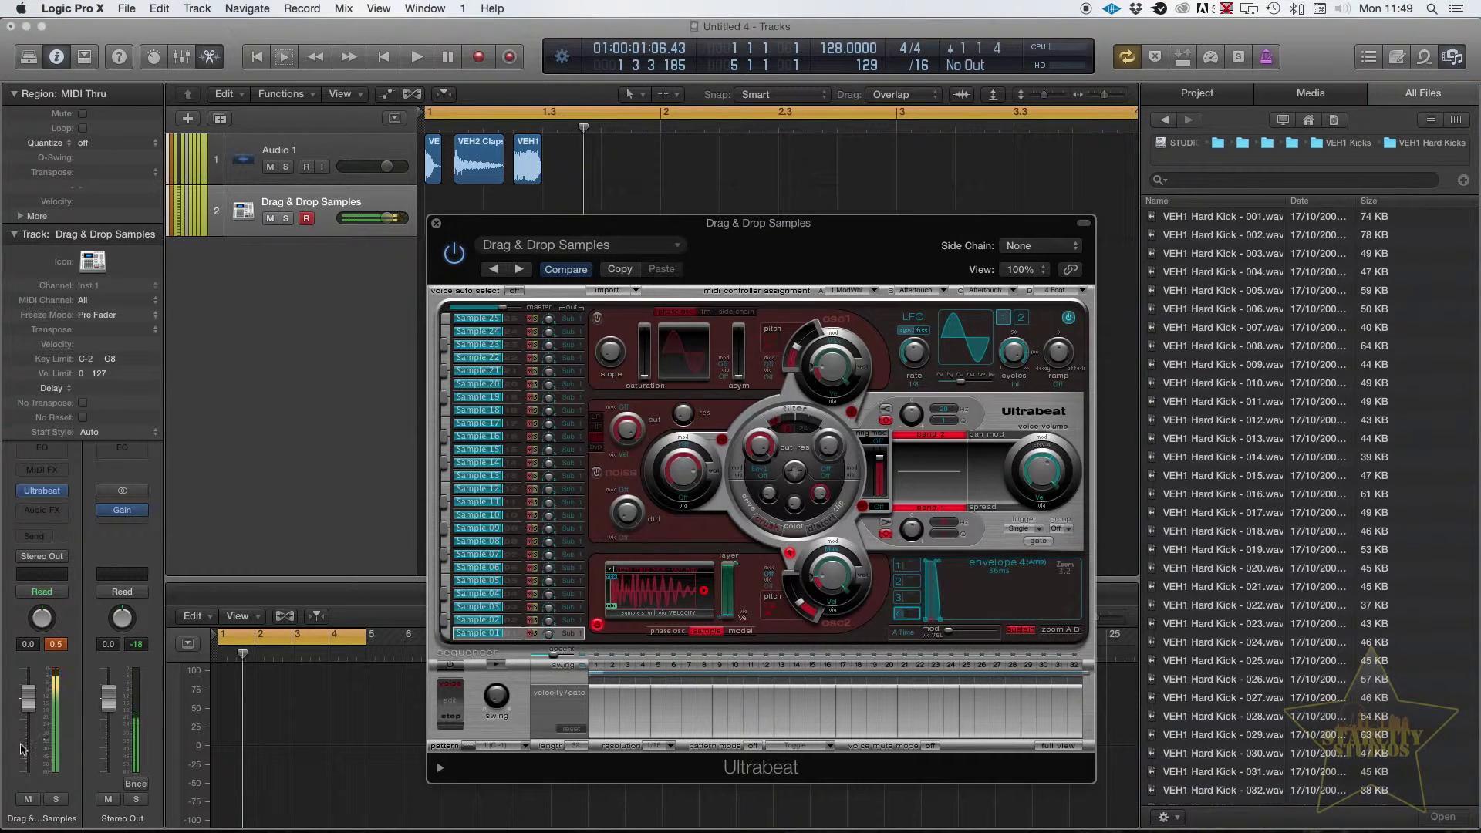
left_click_drag(28, 698, 28, 725)
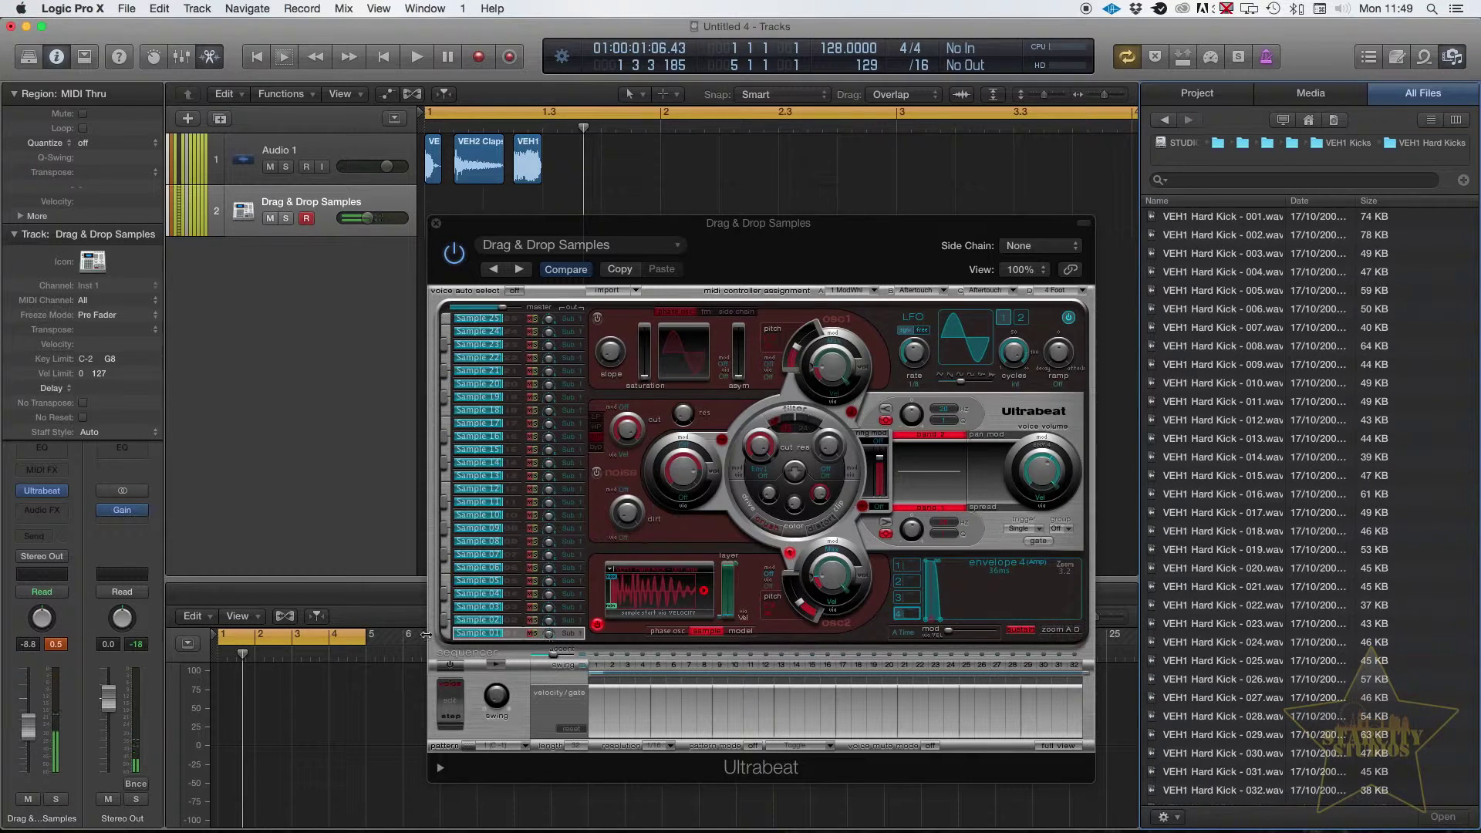
left_click(449, 637)
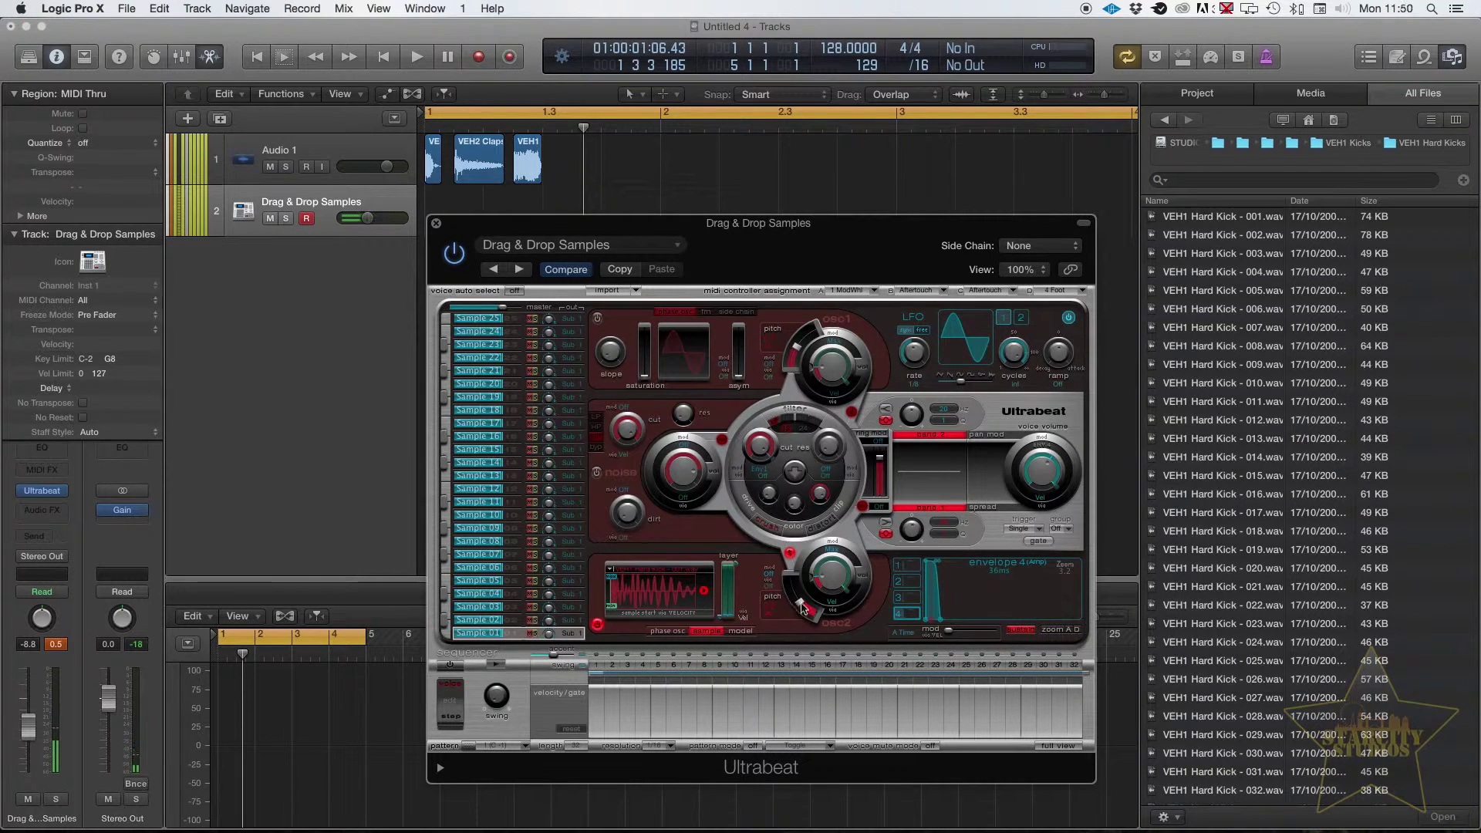
left_click(447, 636)
left_click_drag(800, 603, 825, 612)
Load VEH2 Claps - 003 into Ultrabeat's Sample 02 voice
left_click(479, 621)
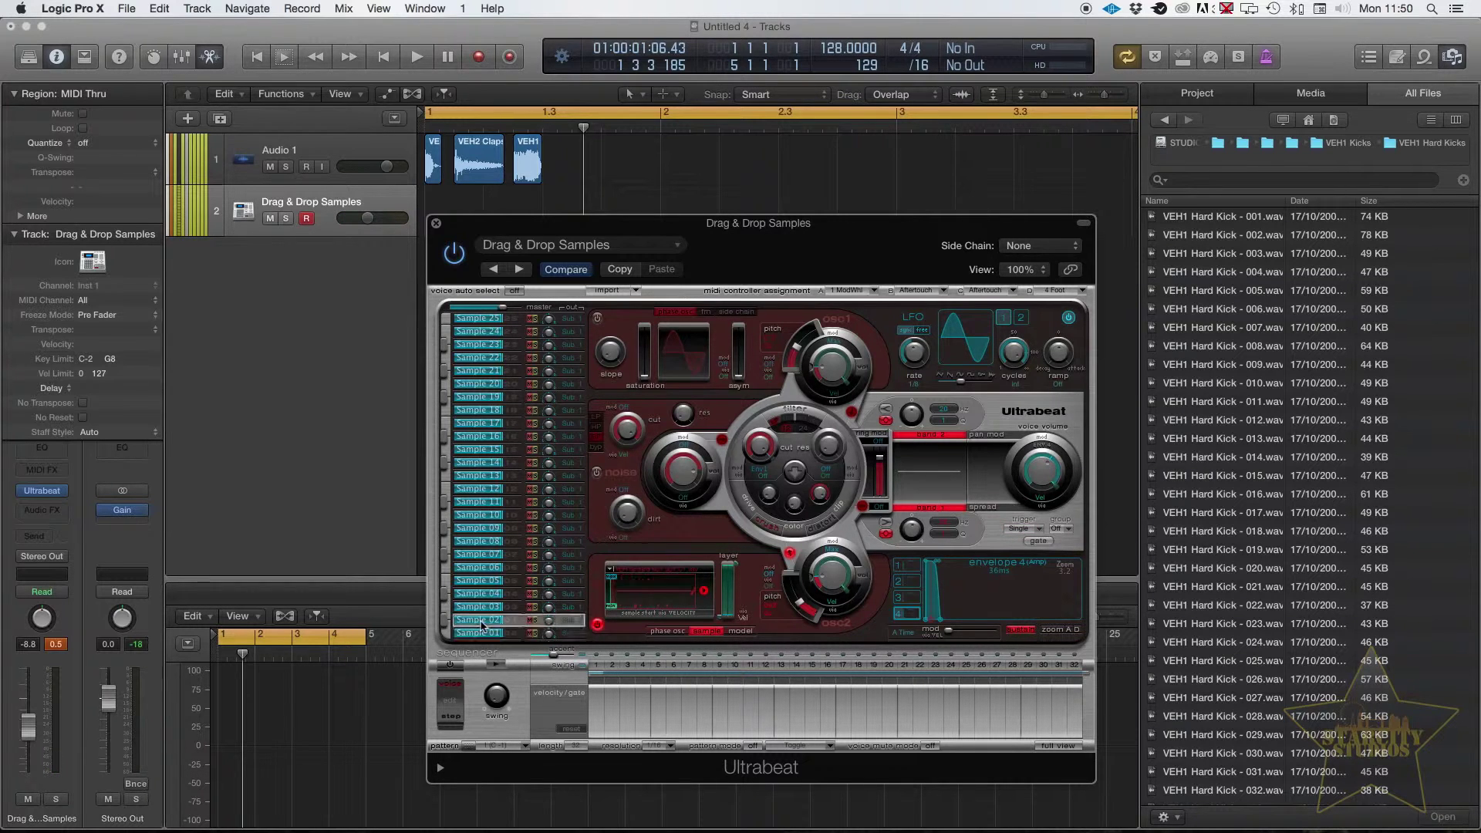
left_click(1165, 121)
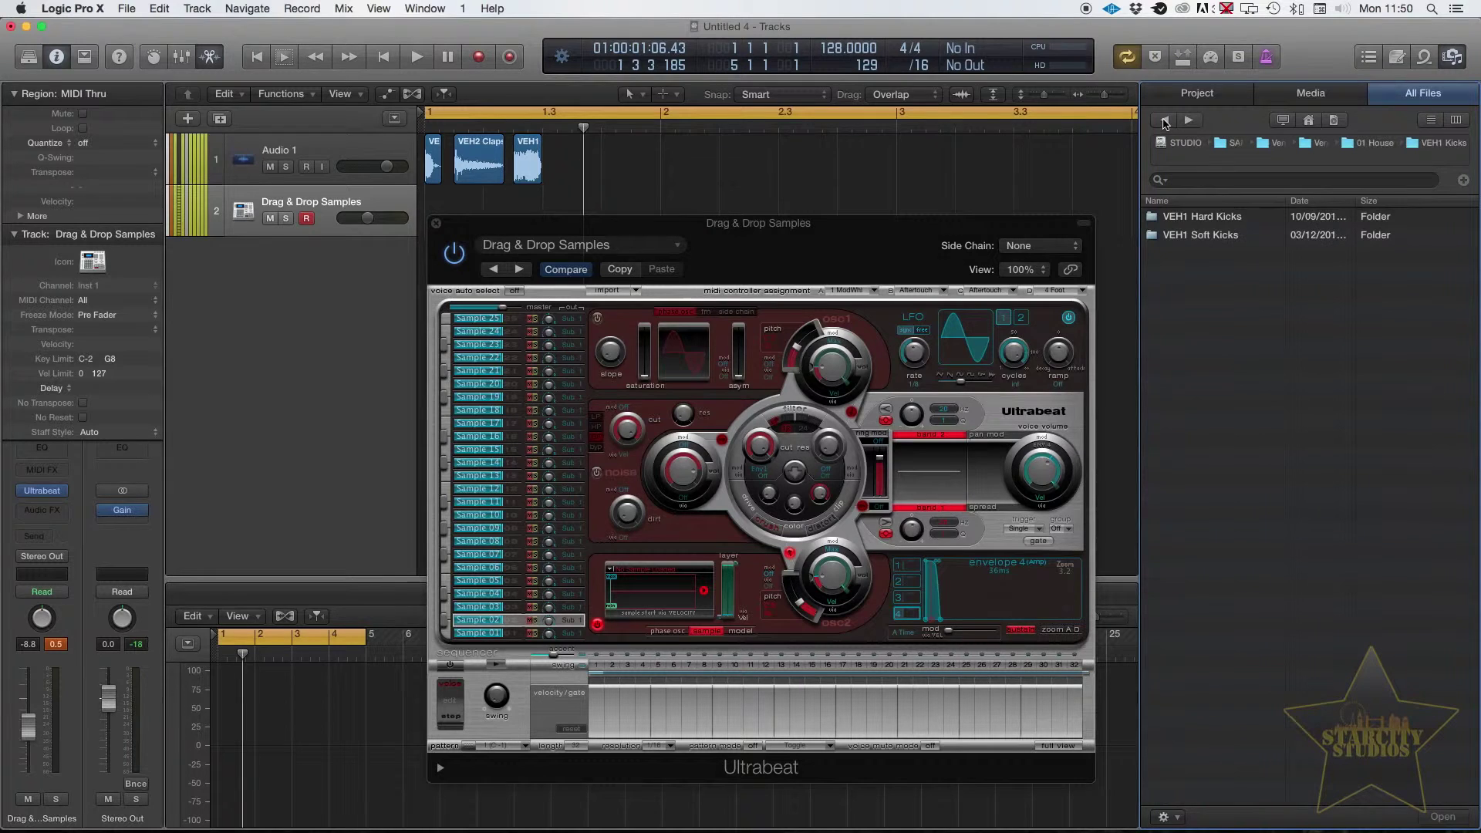
left_click(1164, 121)
double_click(1219, 463)
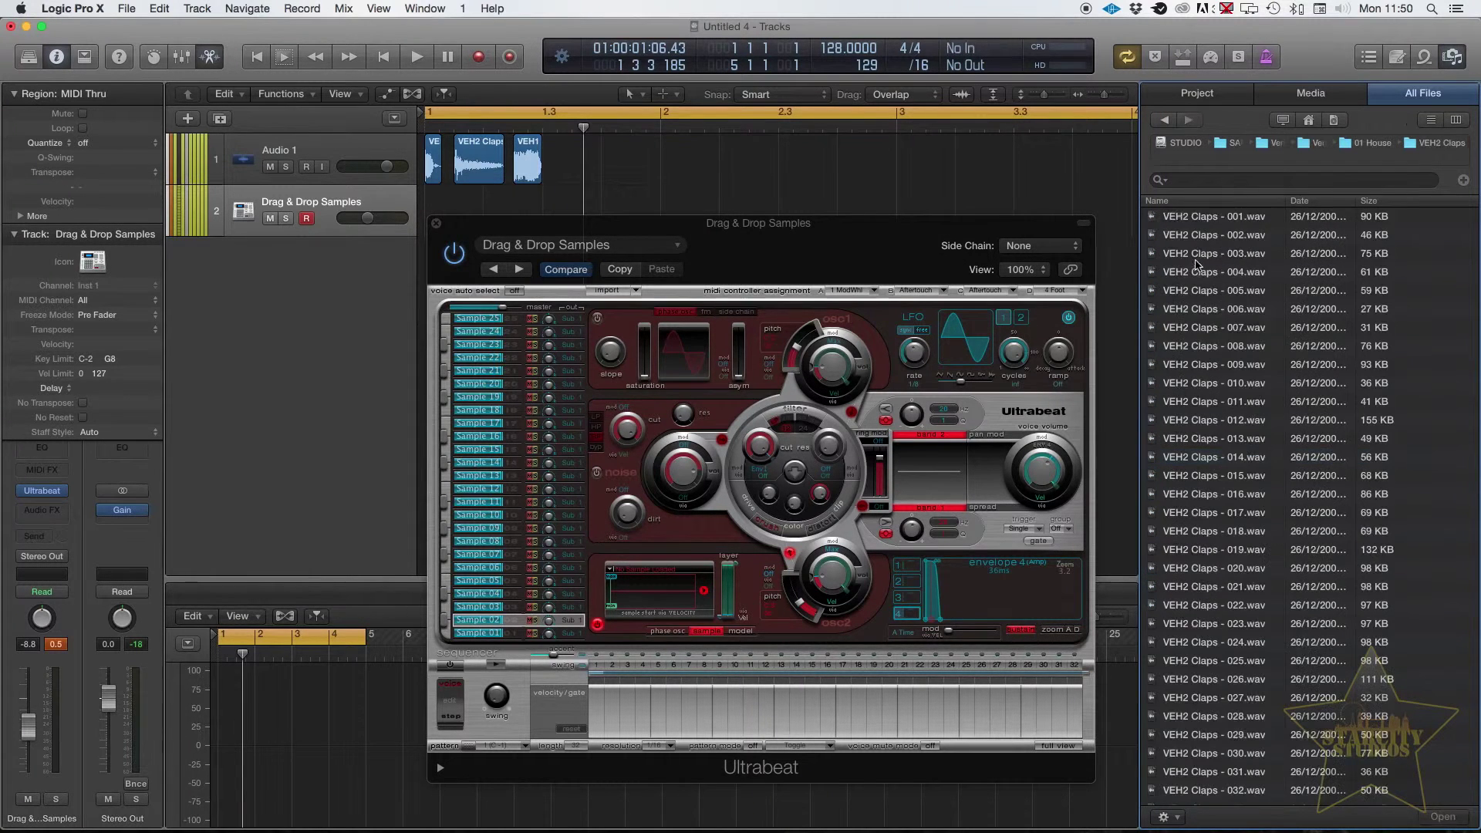
left_click_drag(1211, 257, 687, 580)
Compare the empty third voice with the clap voice, then return to the 01 House folders
left_click(494, 607)
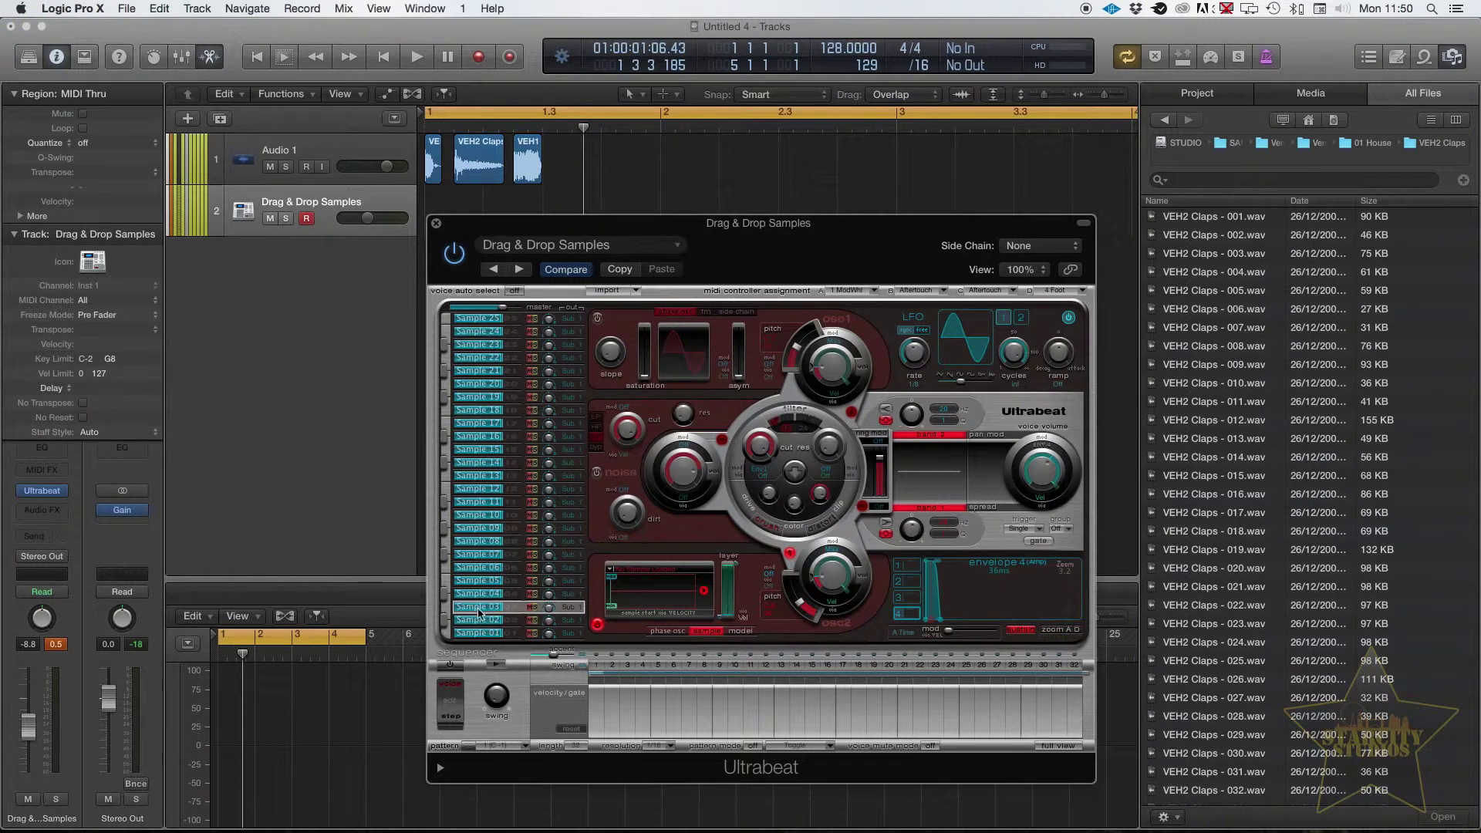
left_click(517, 620)
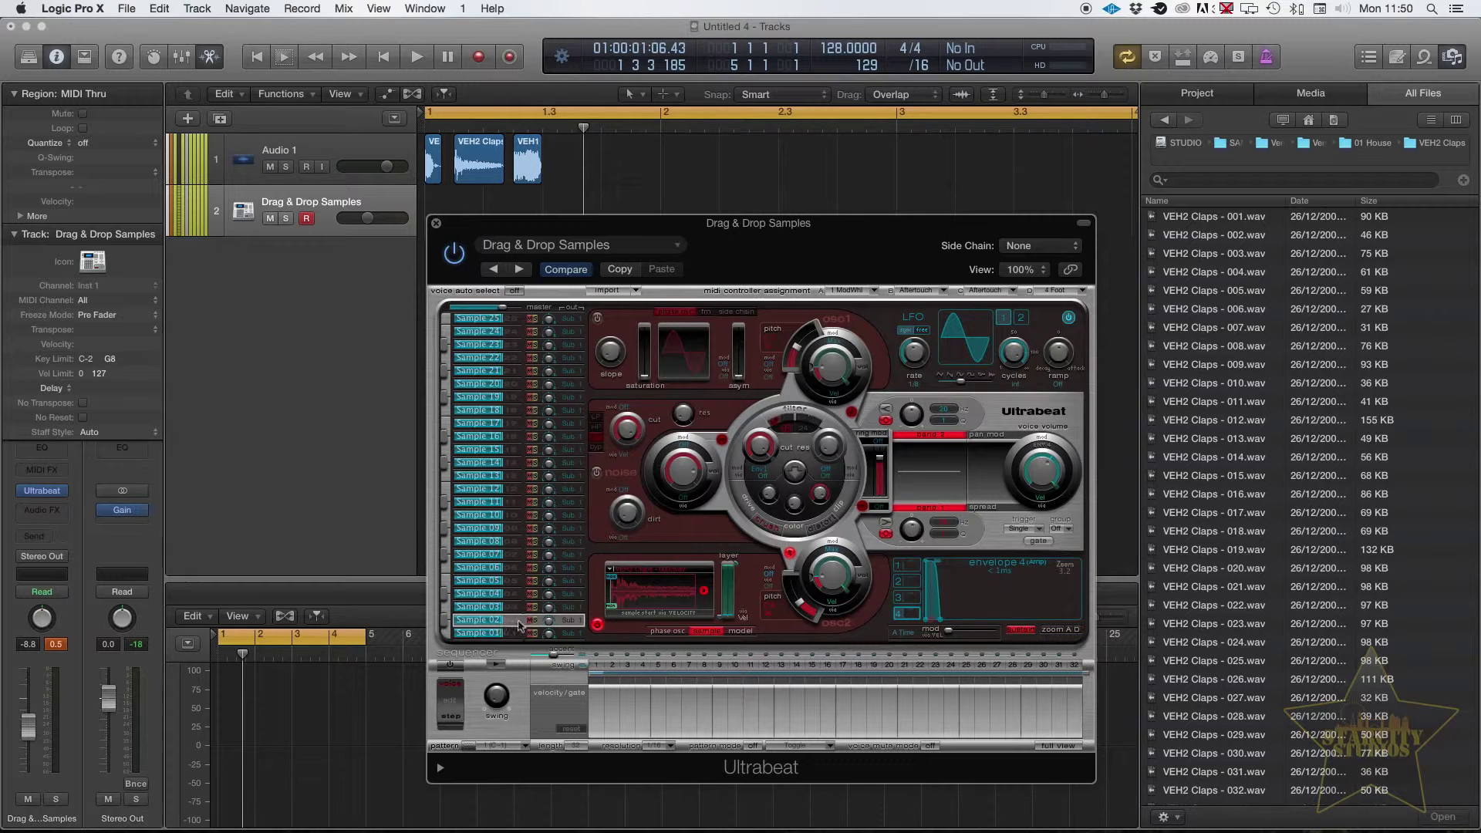
left_click(478, 607)
left_click(1164, 124)
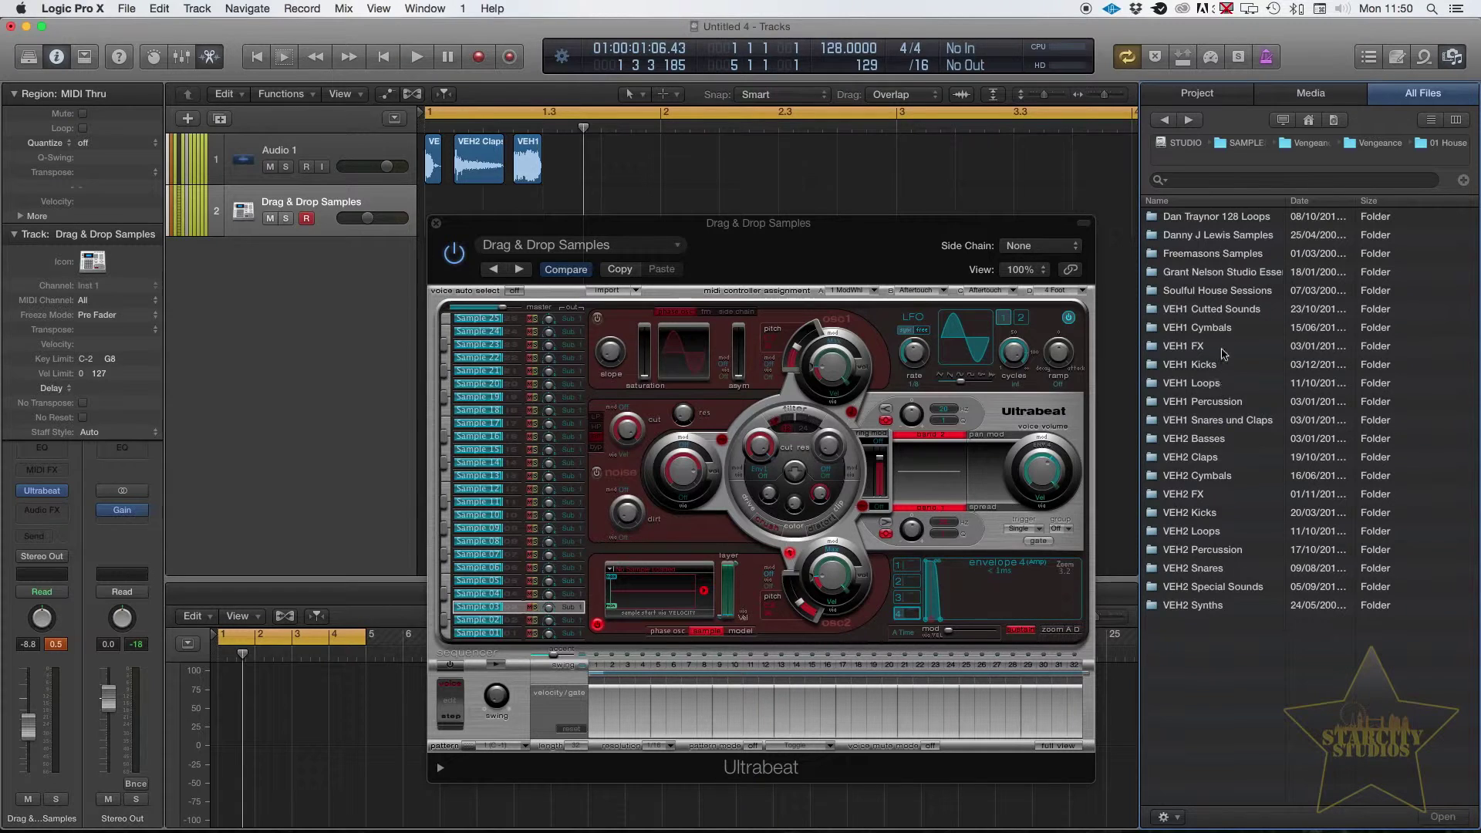
Load the first VEH1 Cymbals > VEH1 Open Hihat wav onto Sample 03's osc2 display
double_click(1225, 333)
double_click(1223, 254)
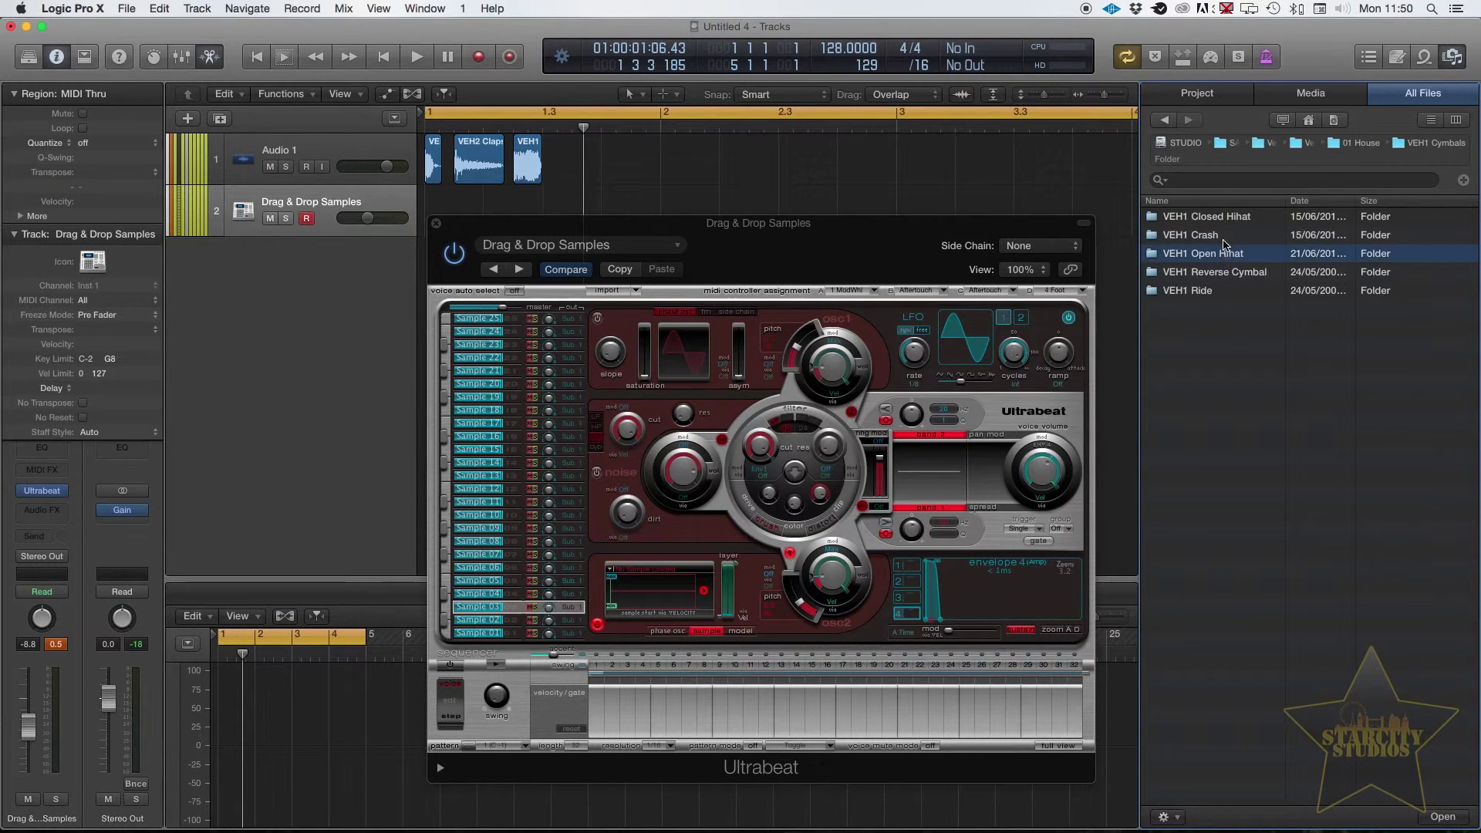
left_click_drag(1226, 220, 651, 594)
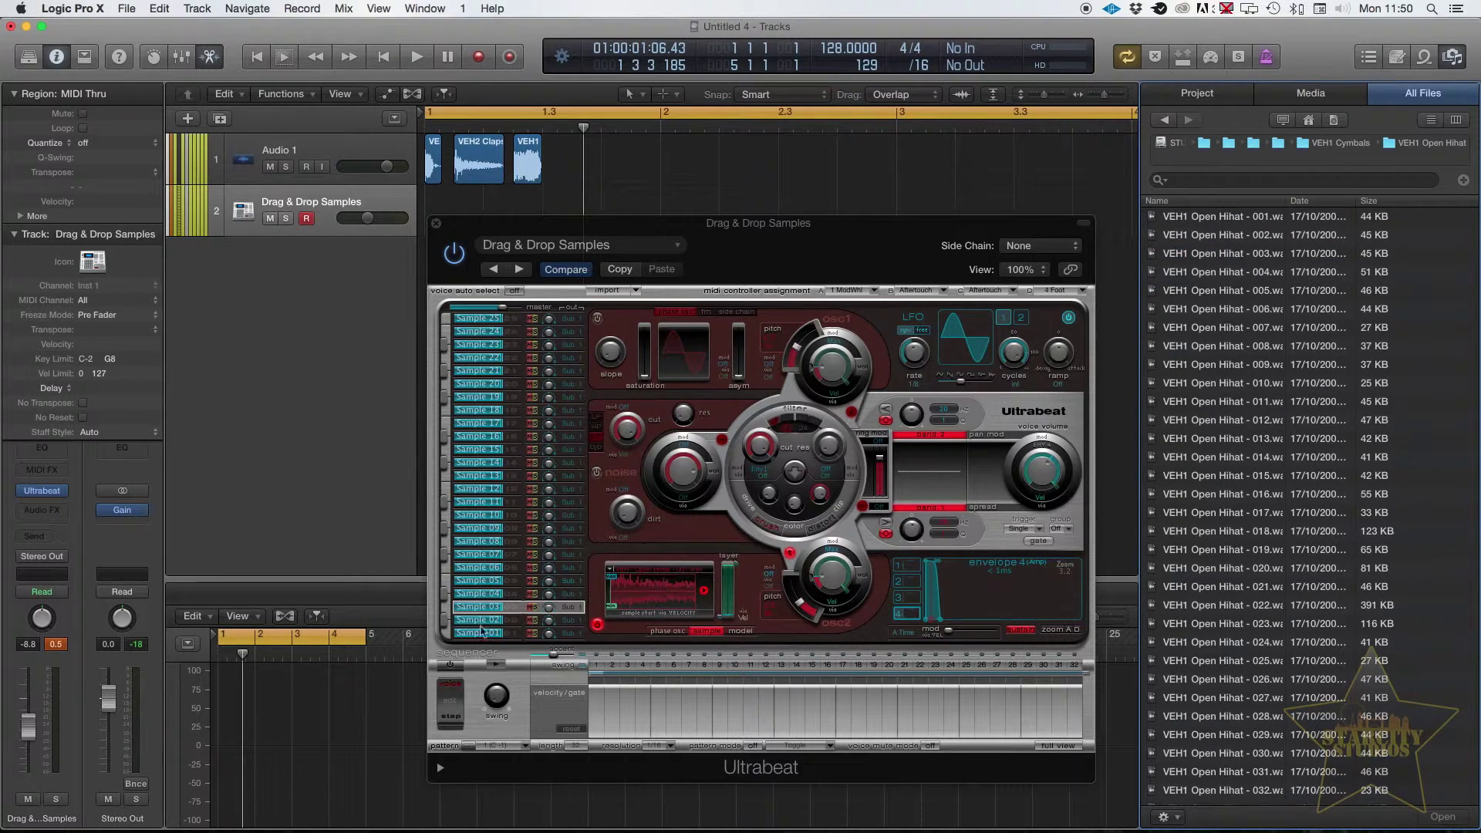
Select the open hi-hat voice and audition it and the kick voice several times
left_click(484, 610)
left_click(484, 609)
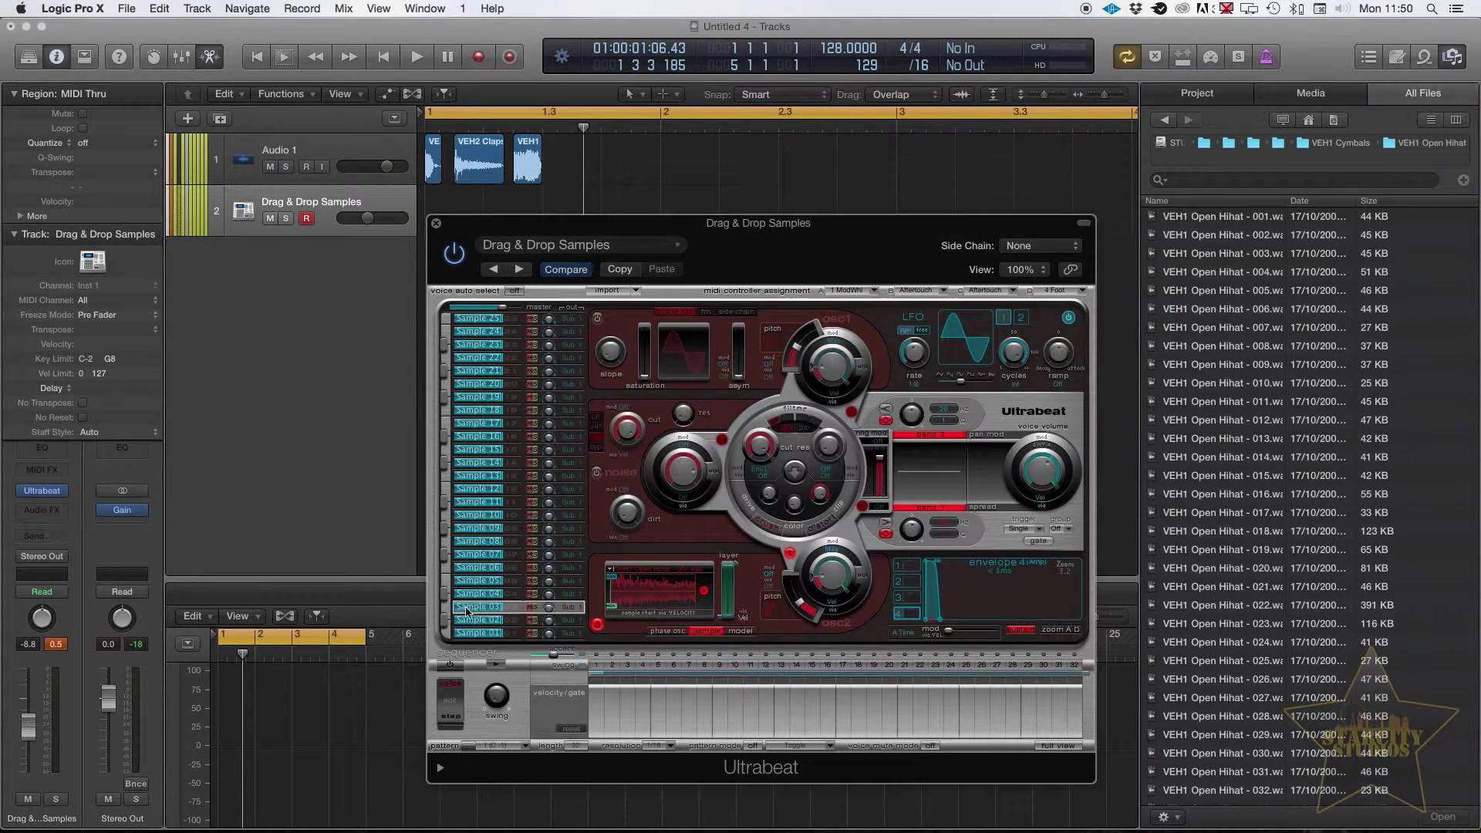
left_click(446, 609)
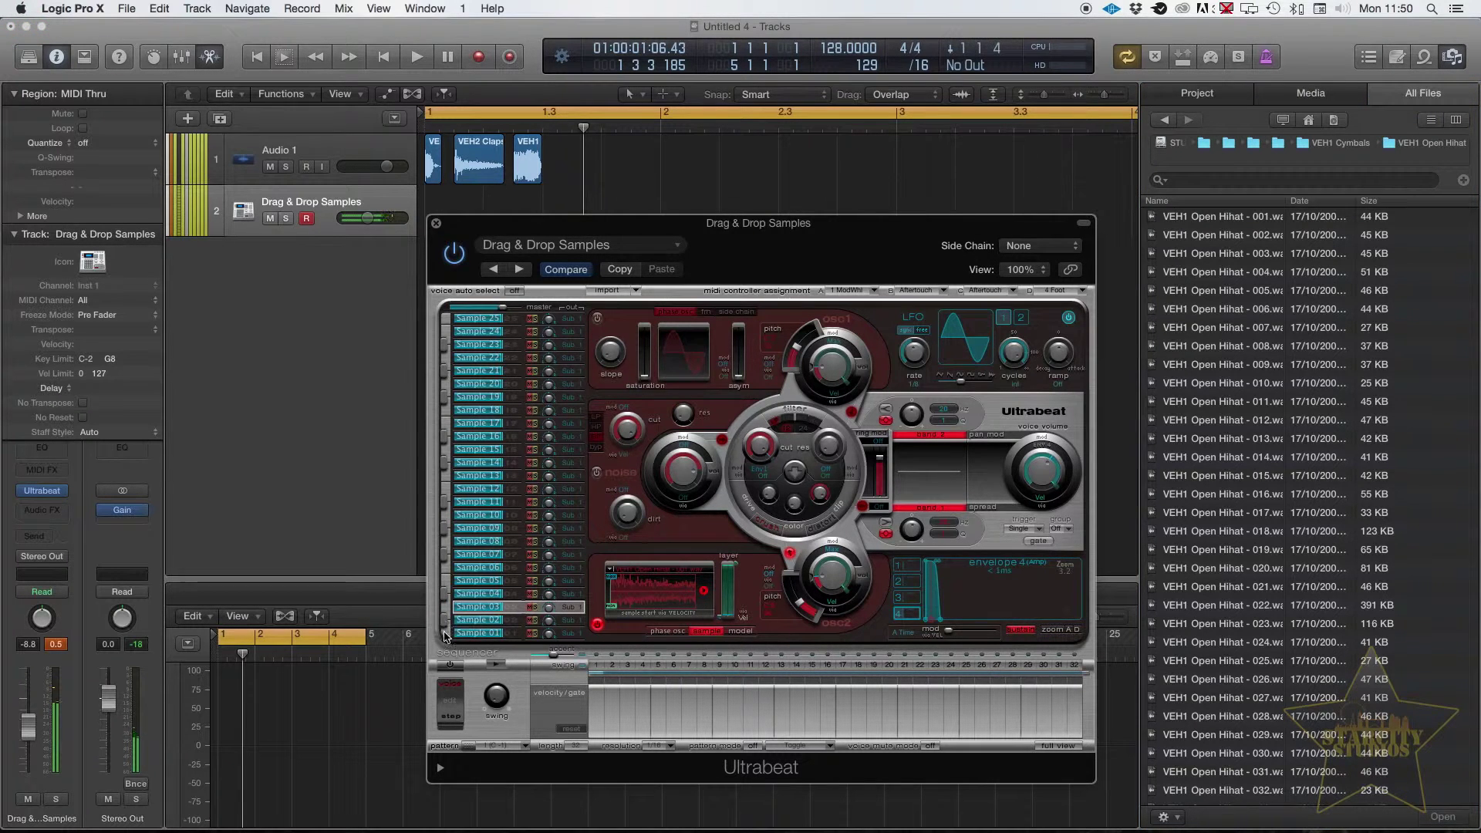
left_click(444, 636)
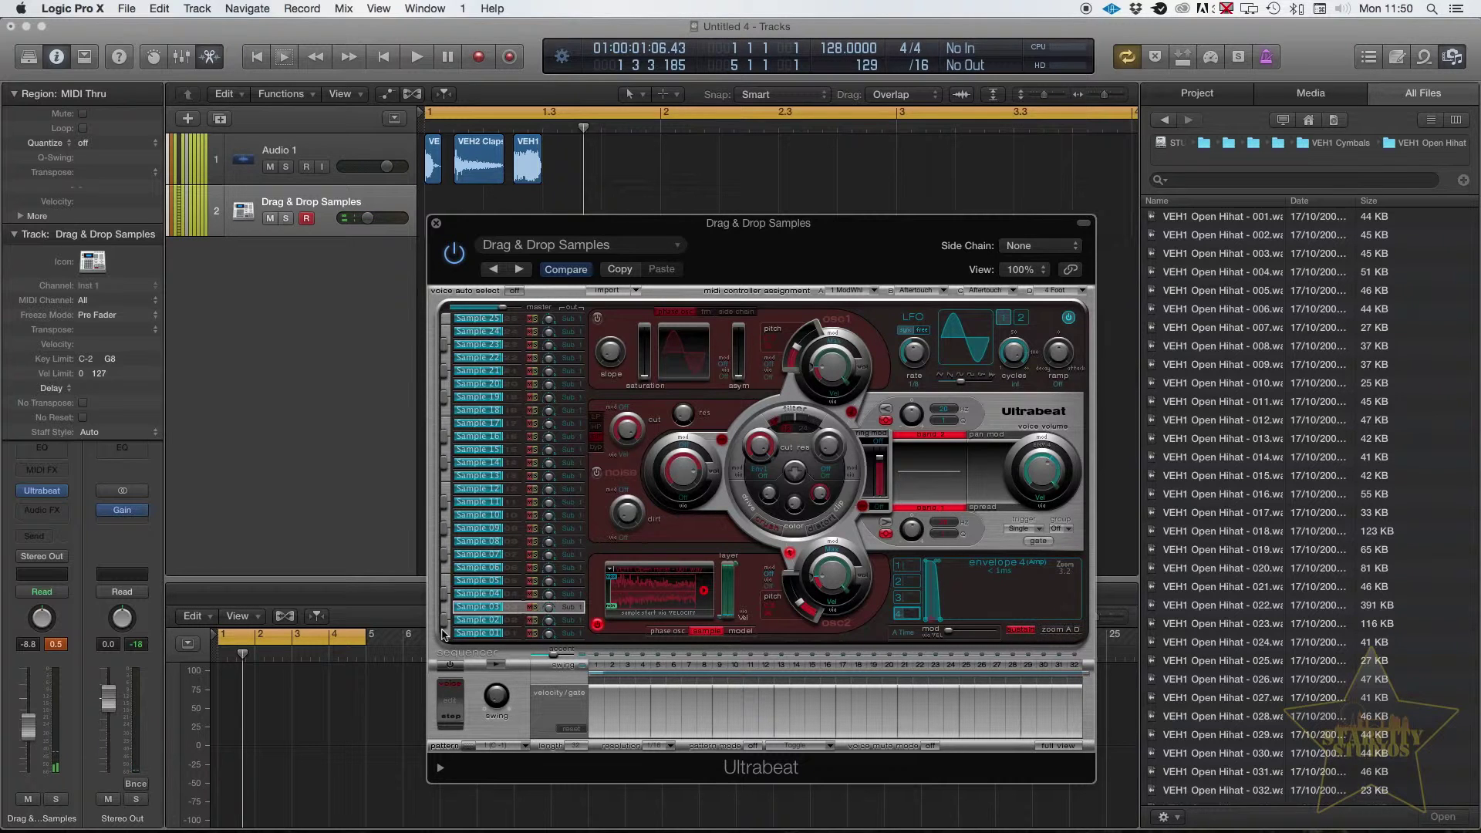
left_click(445, 633)
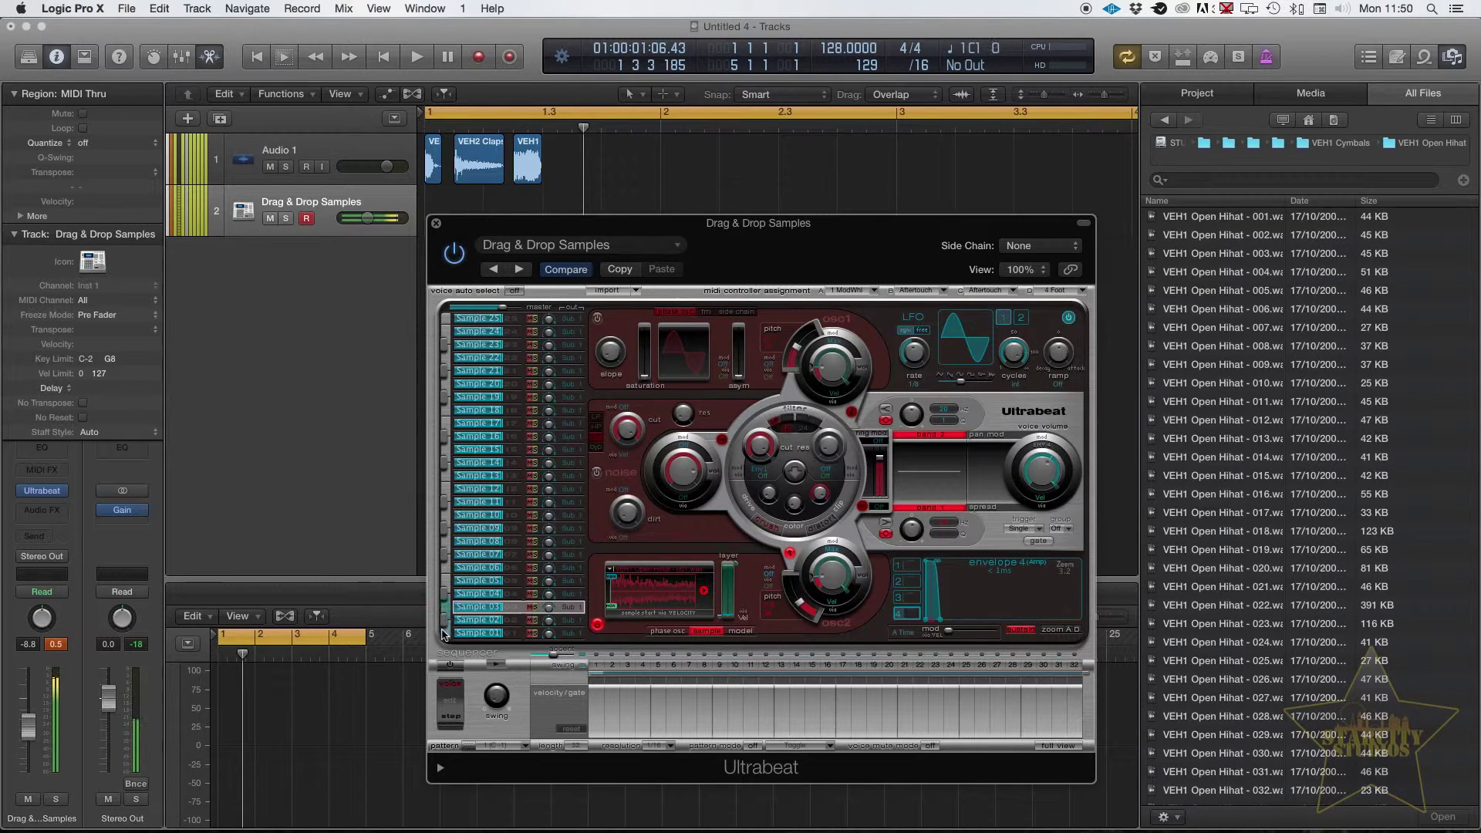
left_click(445, 633)
left_click(445, 633)
Mute the three Audio 1 regions and record a drum MIDI region on the Drag & Drop Samples track
left_click_drag(606, 158, 415, 162)
key("ctrl+m")
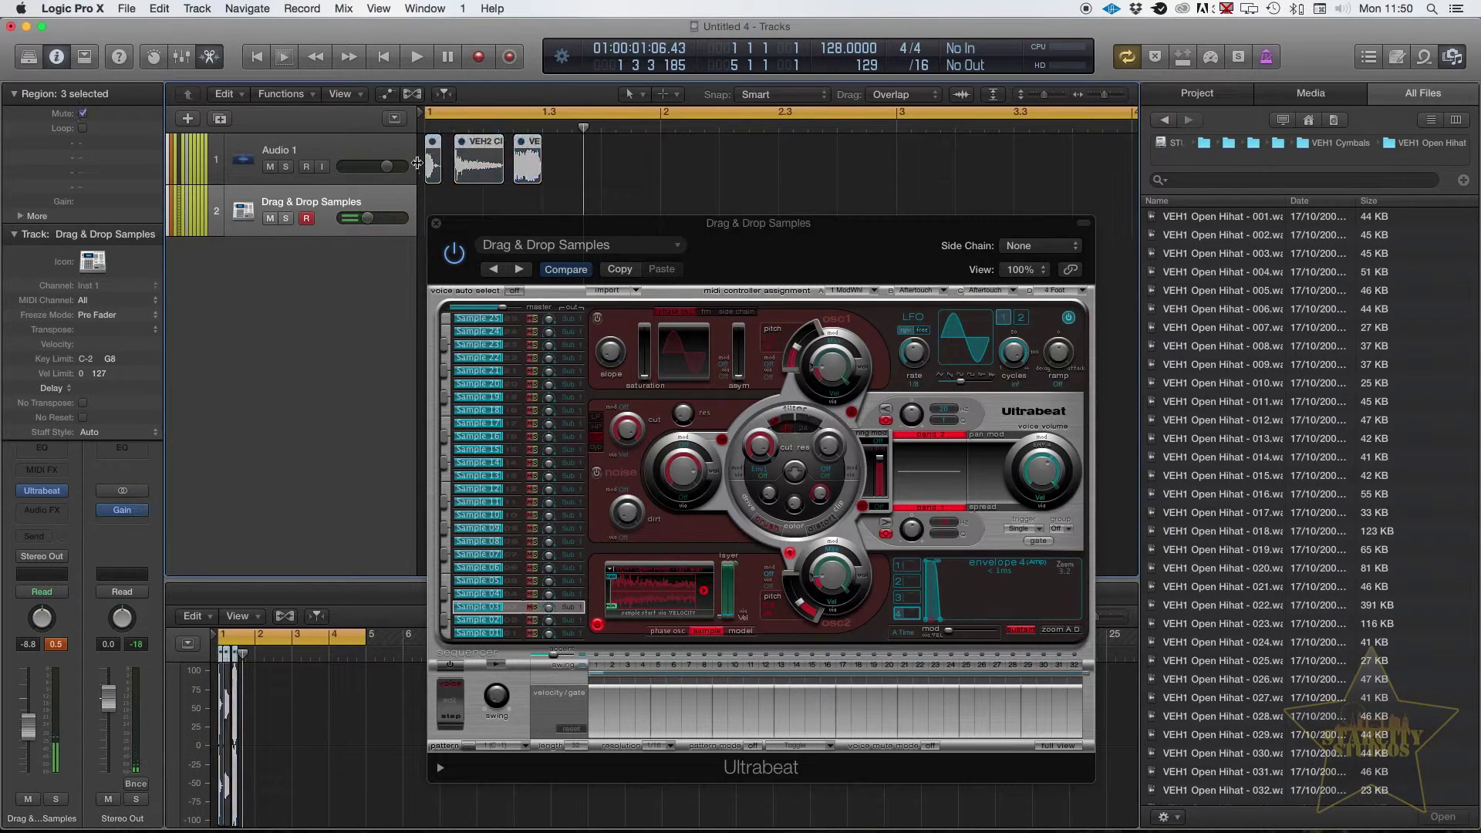
key("r")
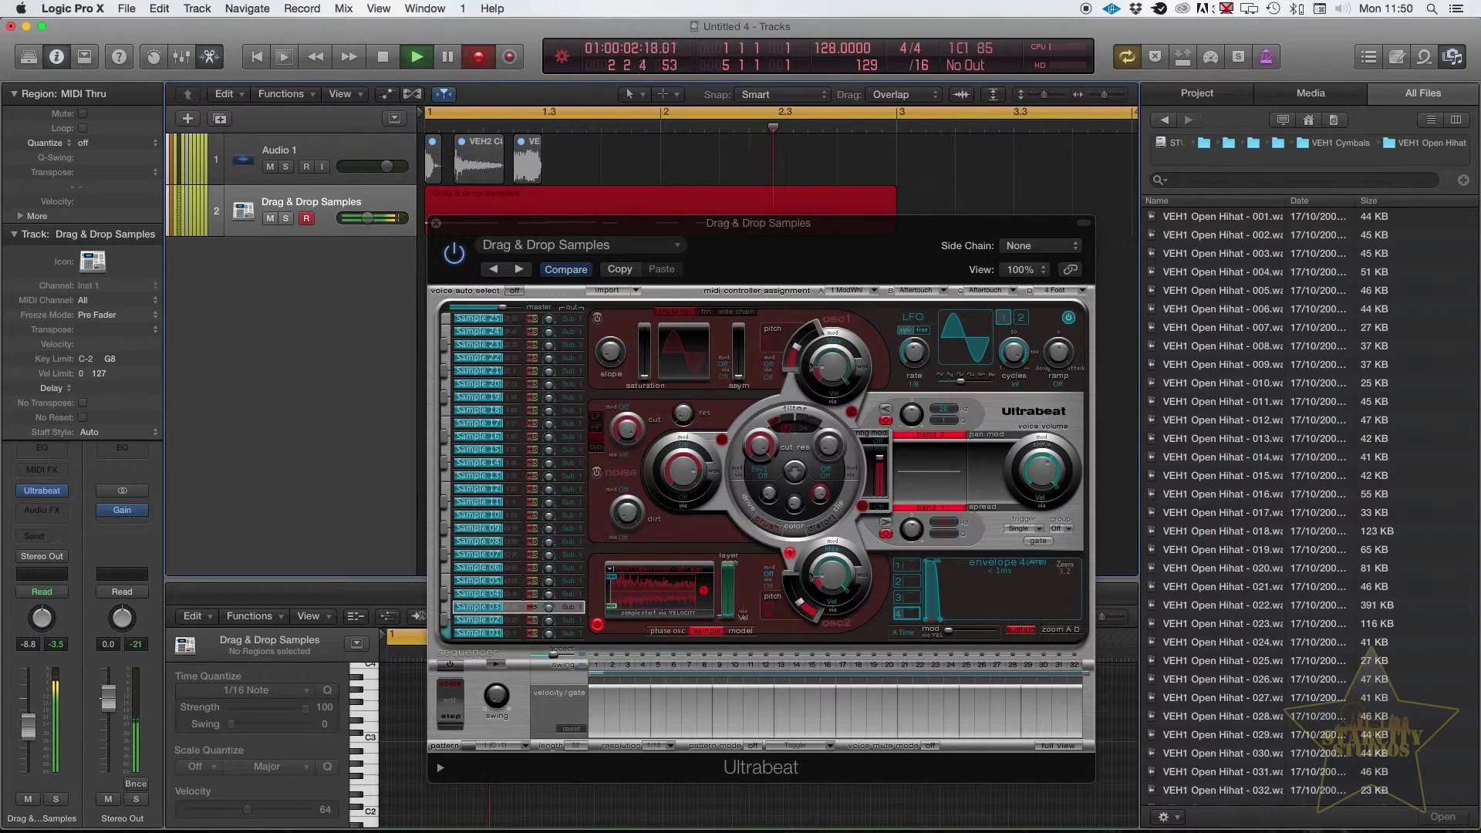
key("space")
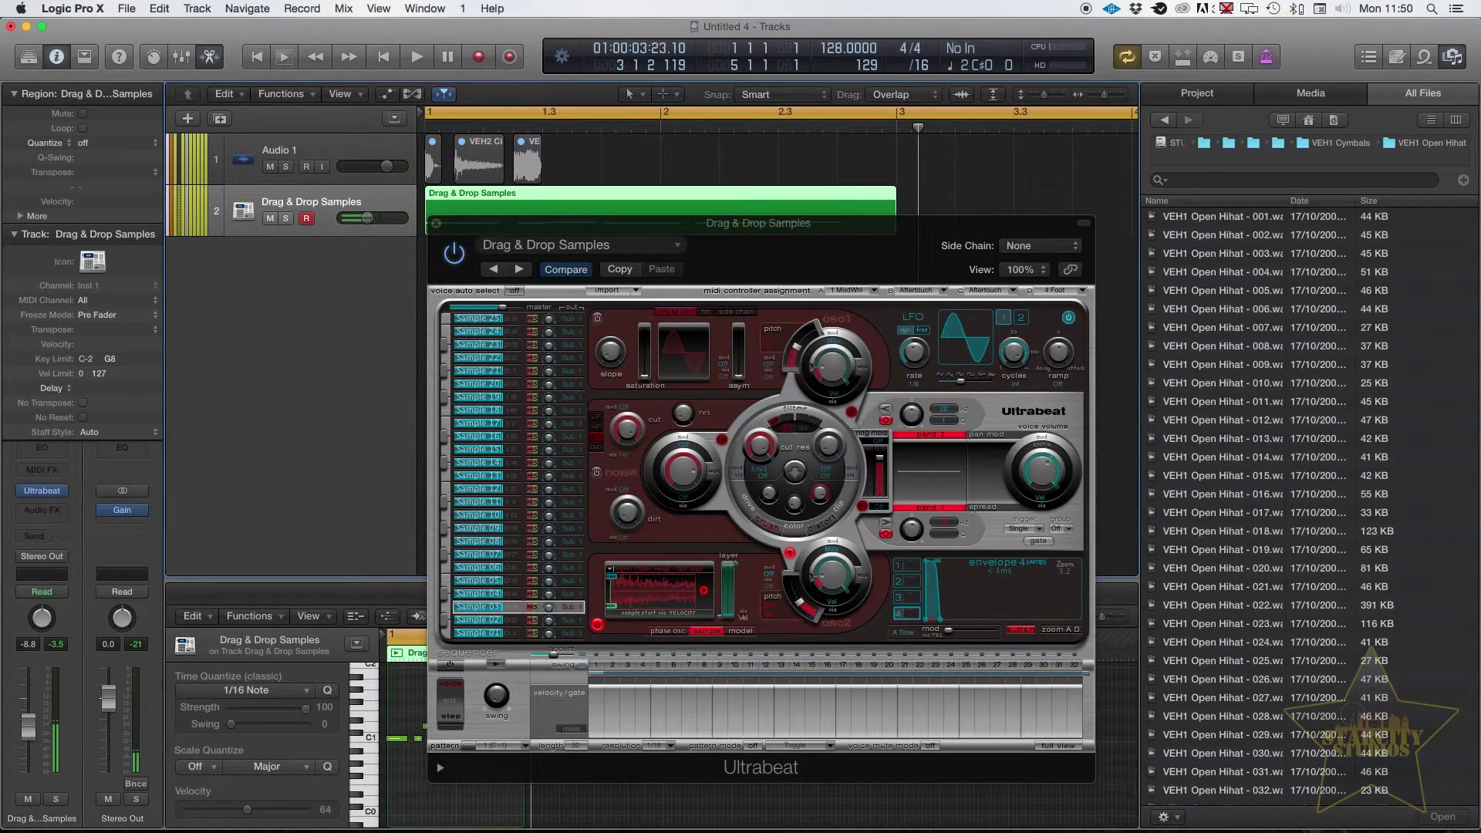
Zoom out the arrangement and move the Ultrabeat window clear of the new region
scroll(1075, 147, "left", 5)
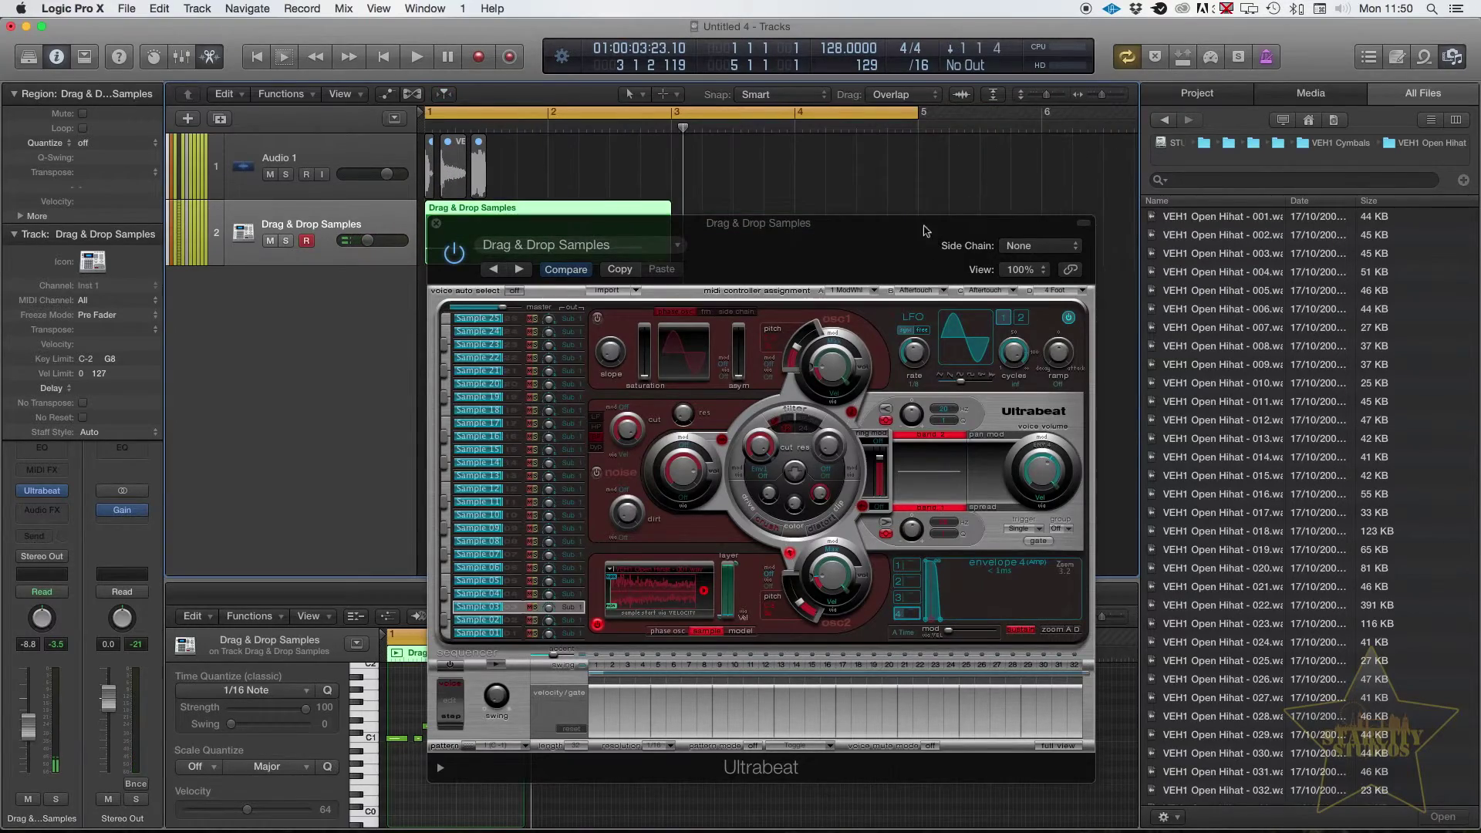
left_click_drag(926, 226, 893, 415)
key("super+Left")
left_click_drag(729, 418, 1053, 271)
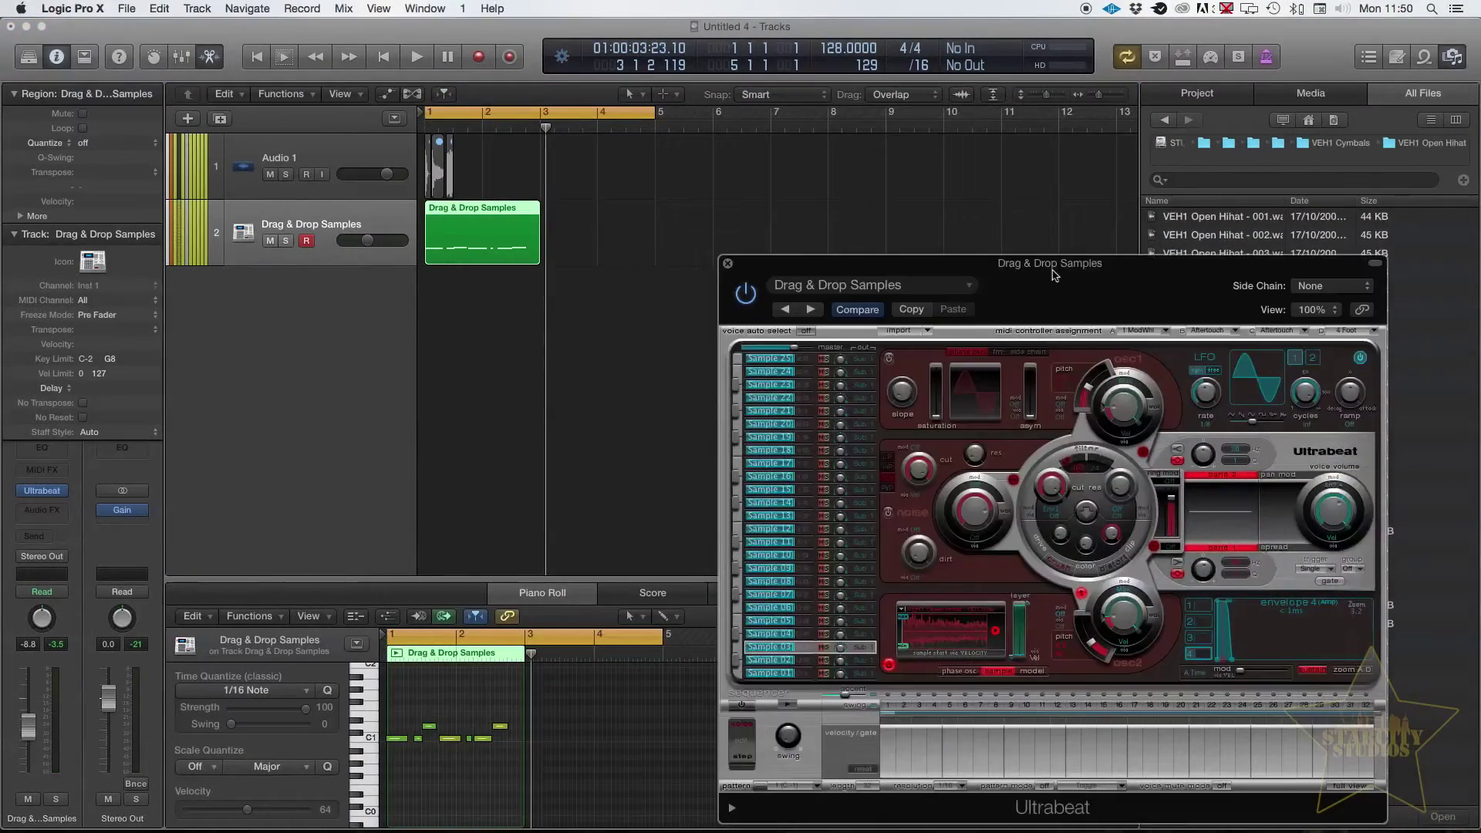
left_click(765, 673)
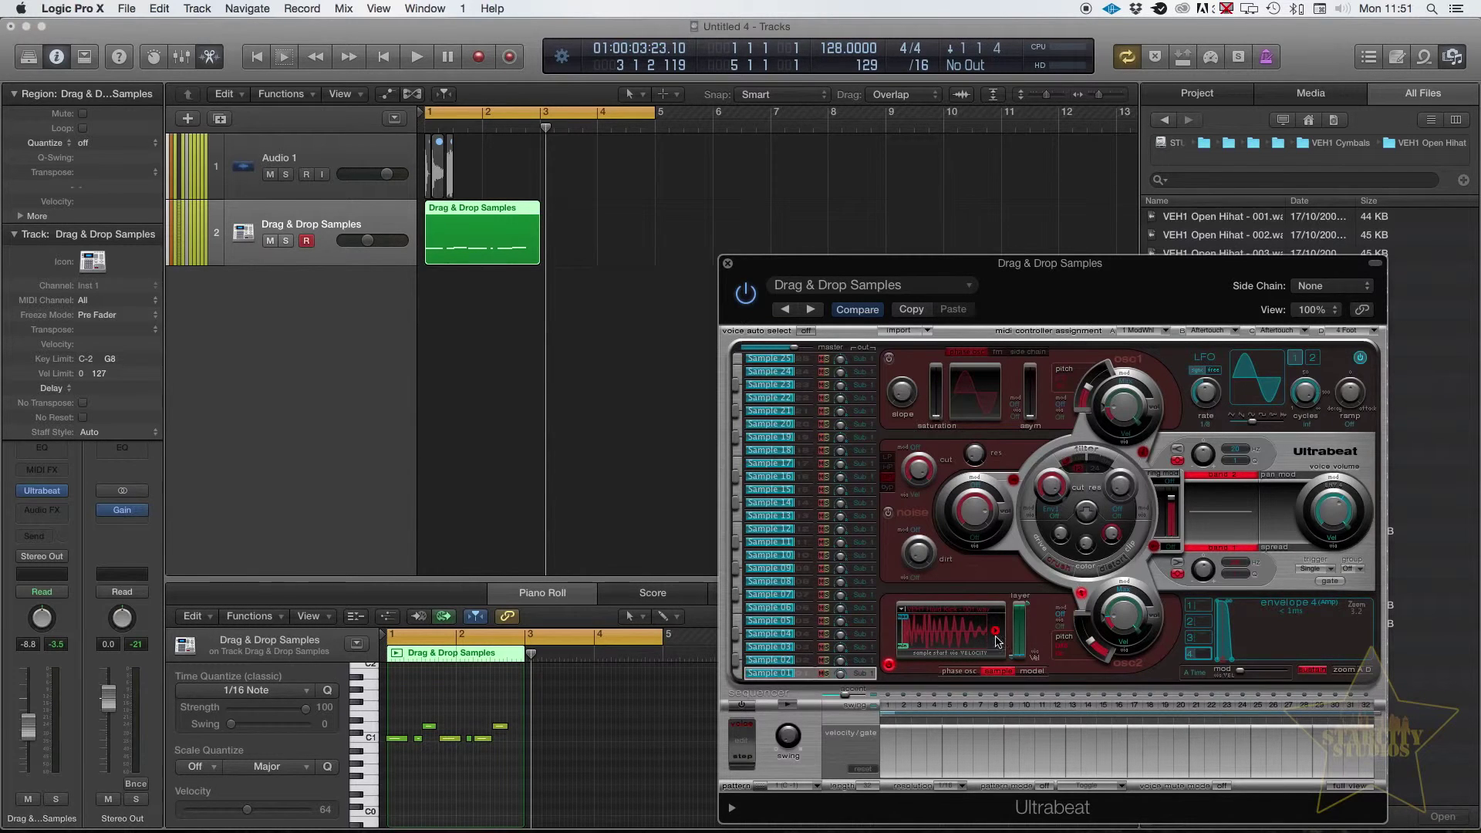
key("space")
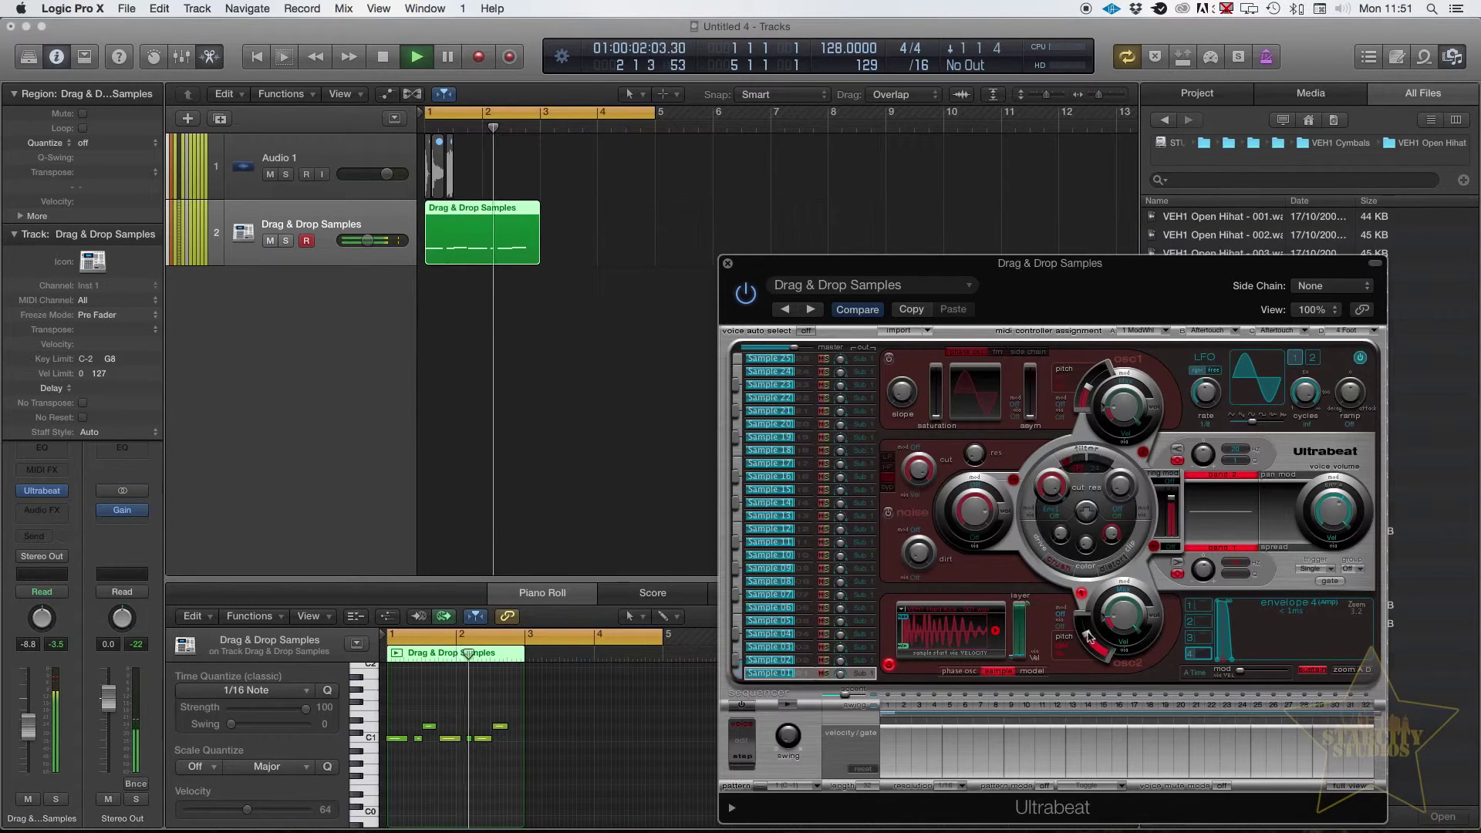
key("space")
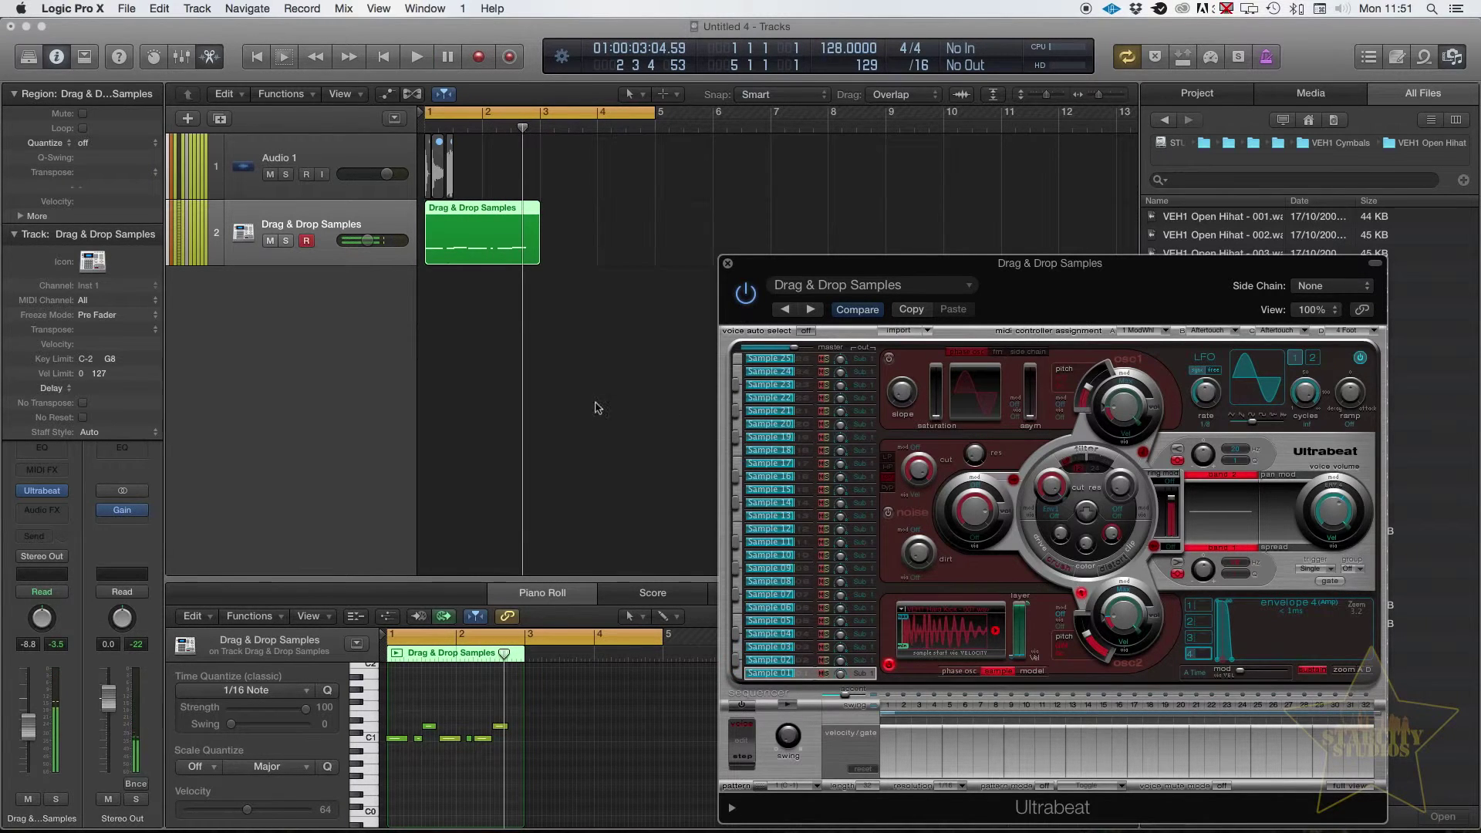
key("super+Right")
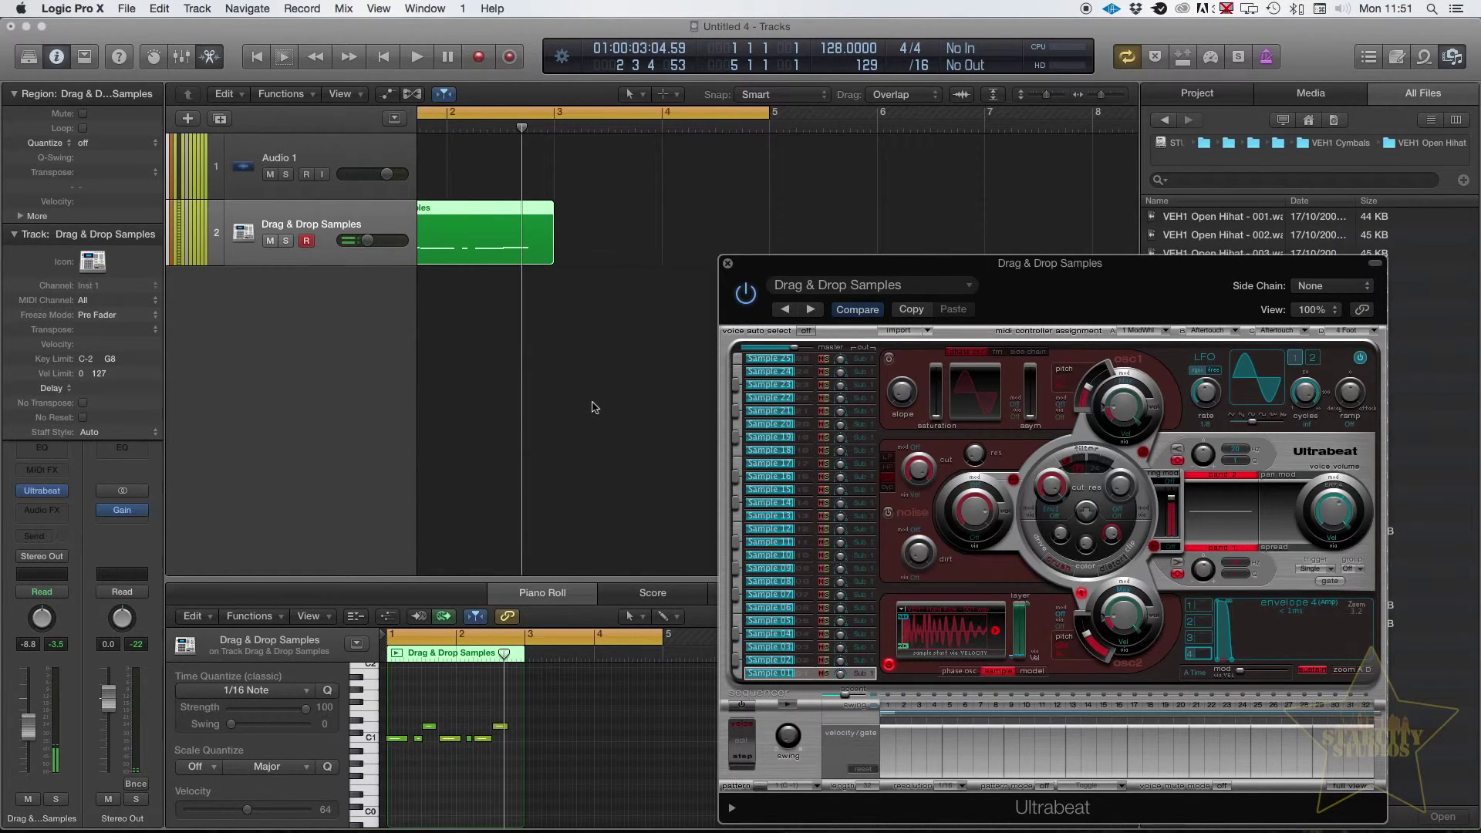
scroll(593, 407, "left", 3)
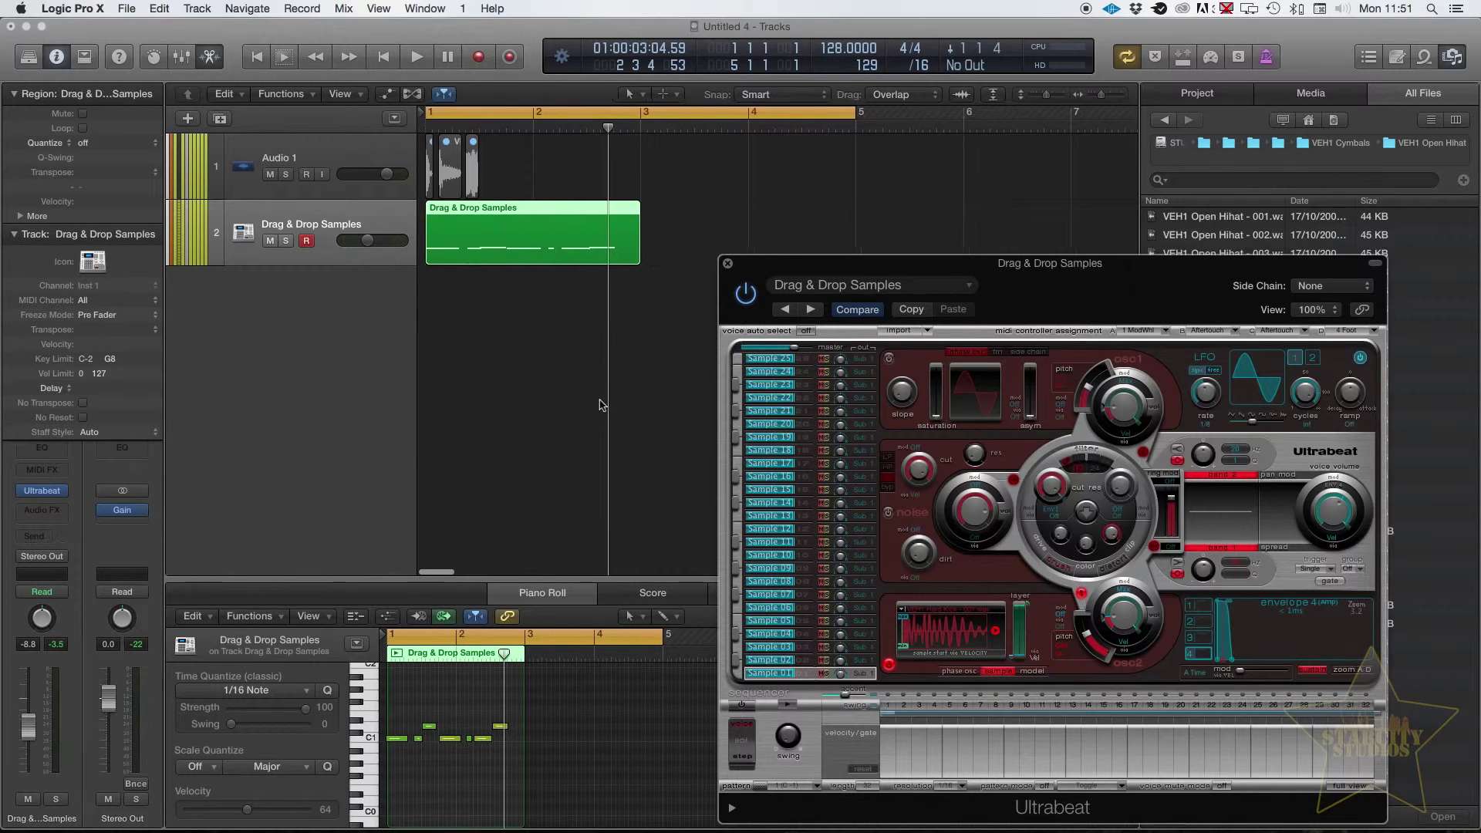
scroll(601, 405, "down", 1)
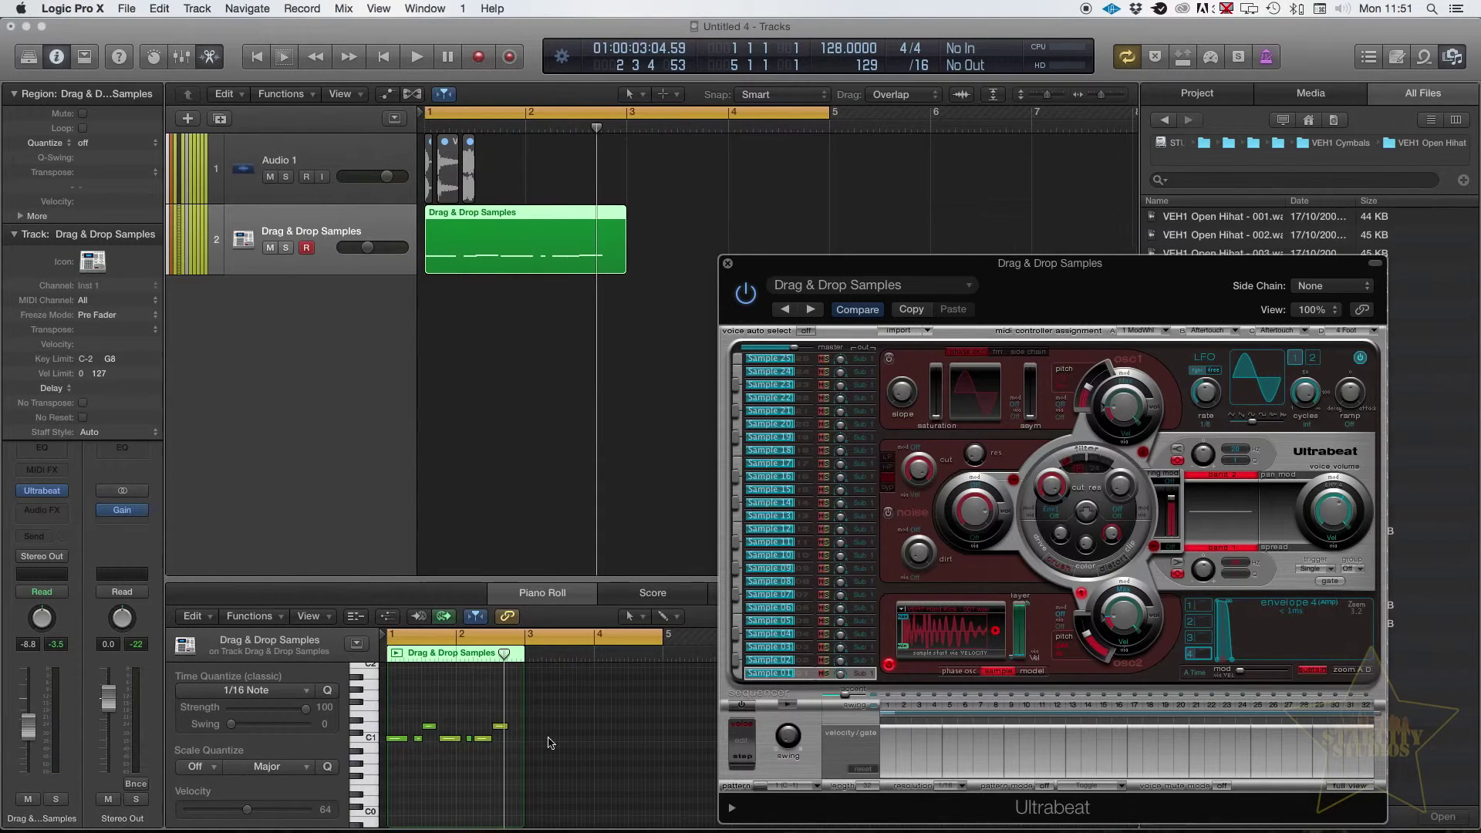
left_click(432, 775)
Select all seven recorded drum notes and zoom in twice horizontally in the Piano Roll
key("super+a")
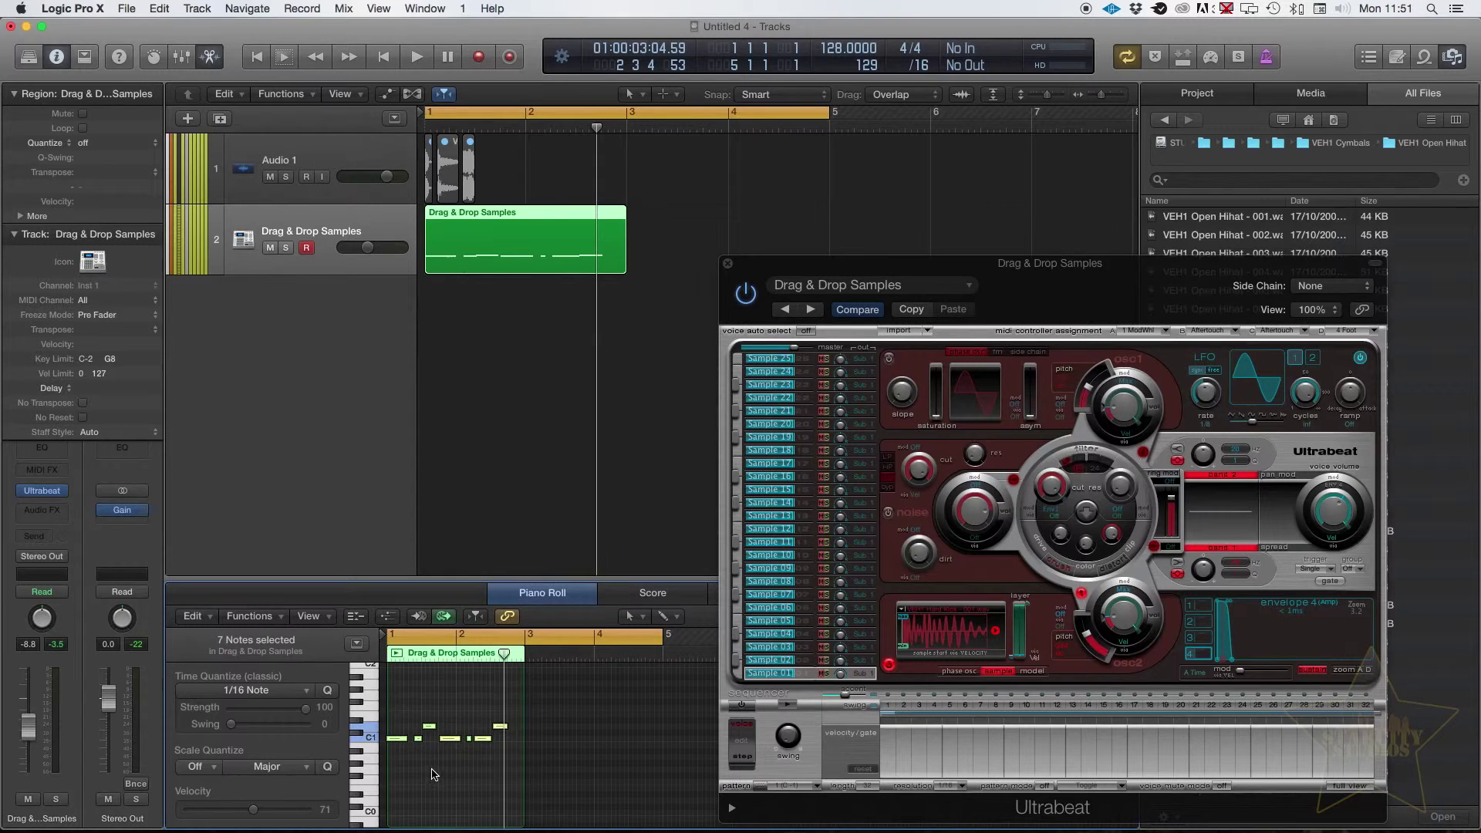
left_click(465, 722, "ctrl+alt")
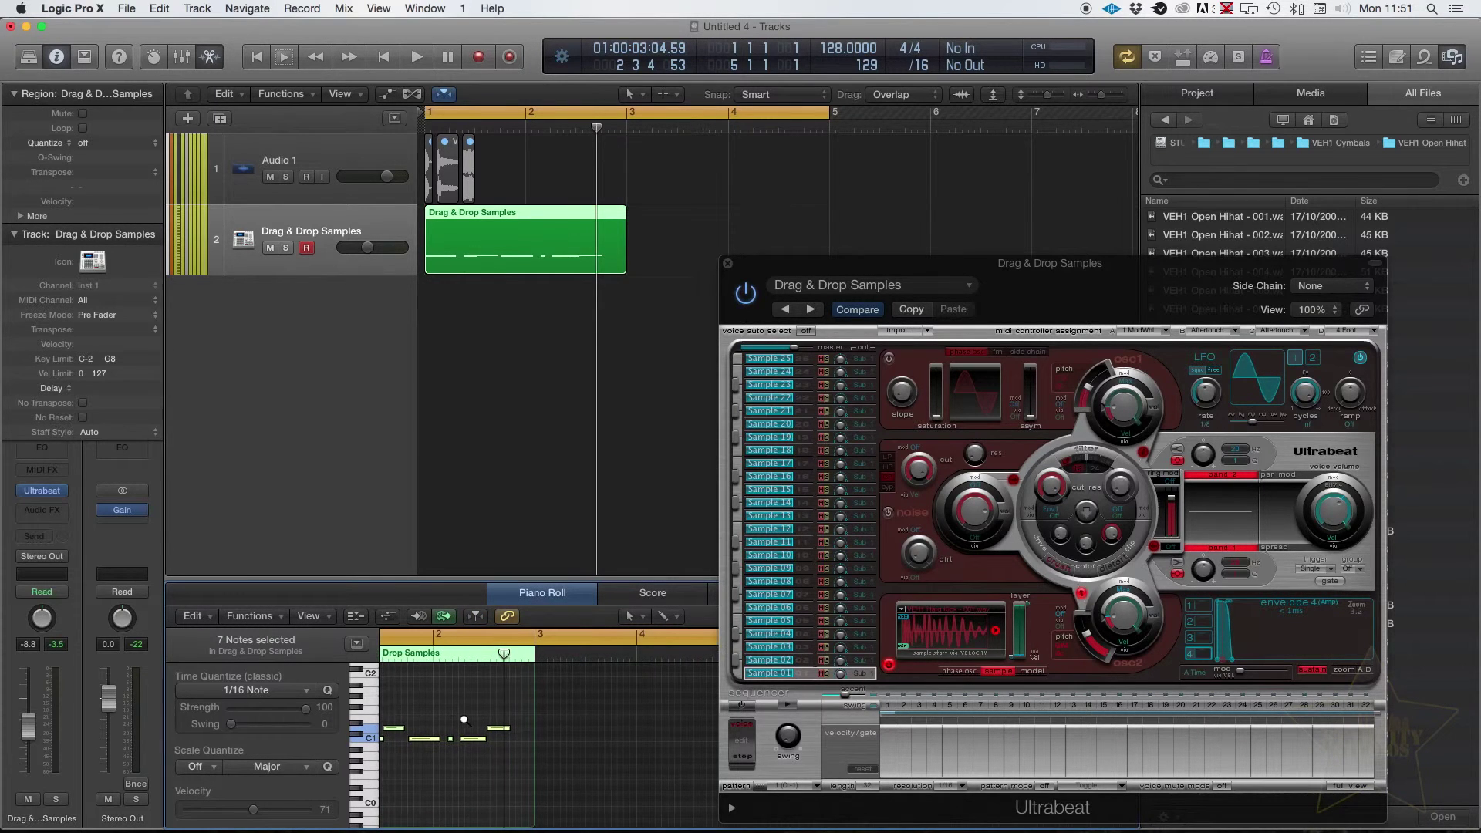
left_click(465, 722, "ctrl+alt")
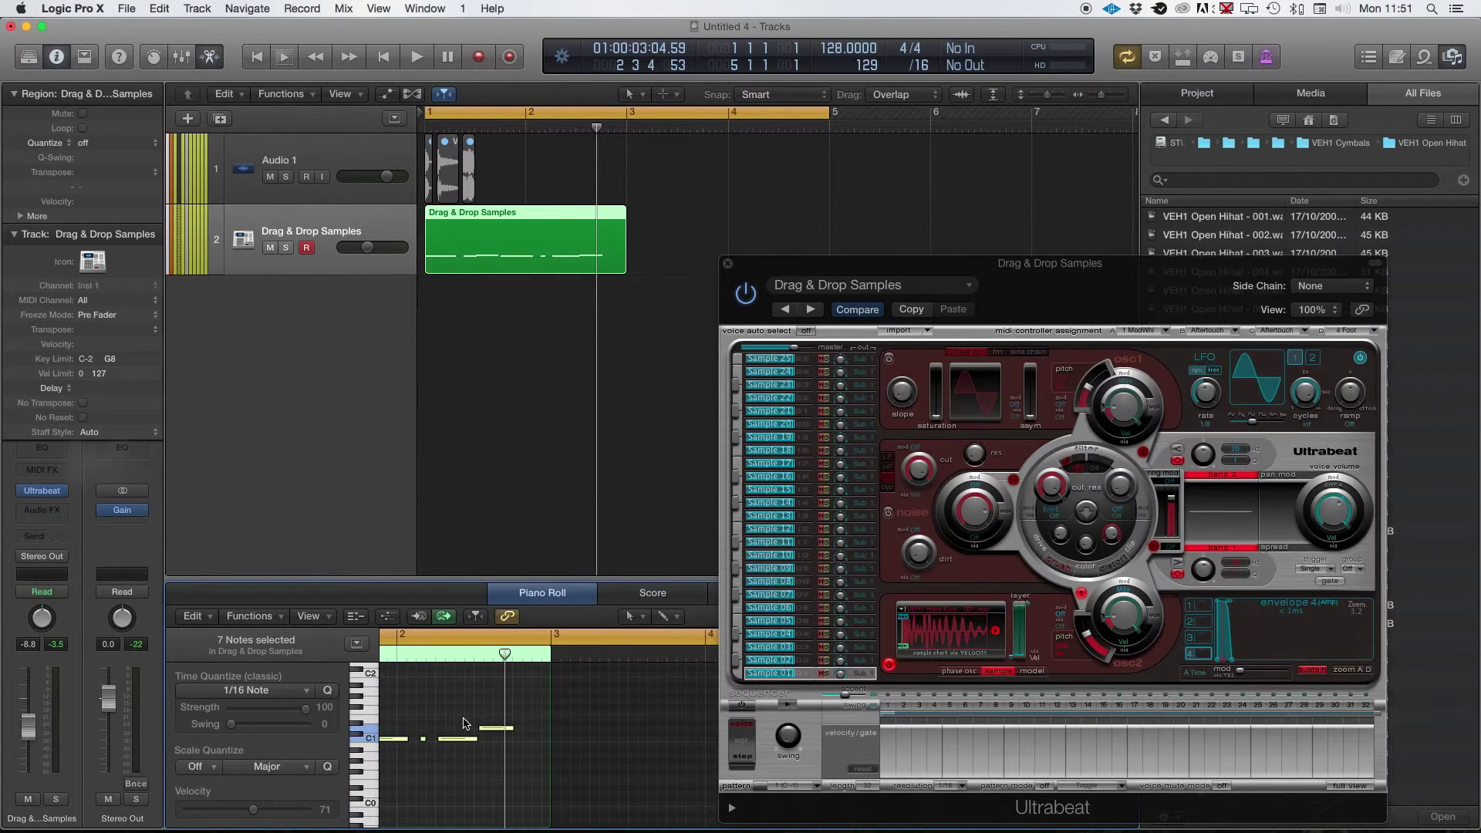